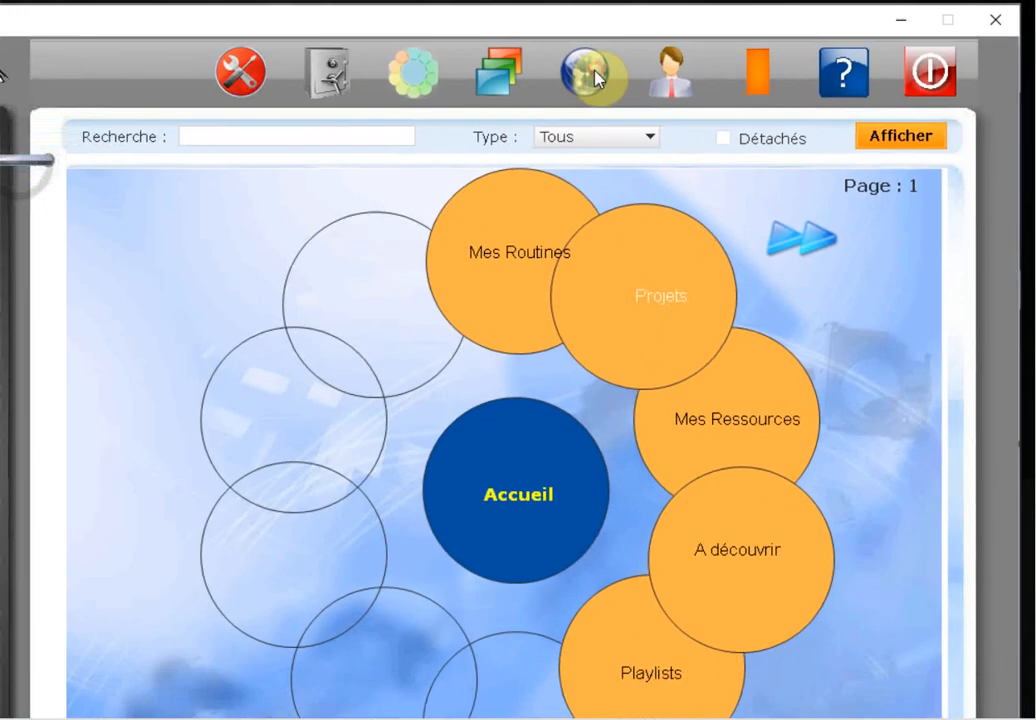
Open the Sites internet favoris window from the globe icon in the toolbar
click(350, 108)
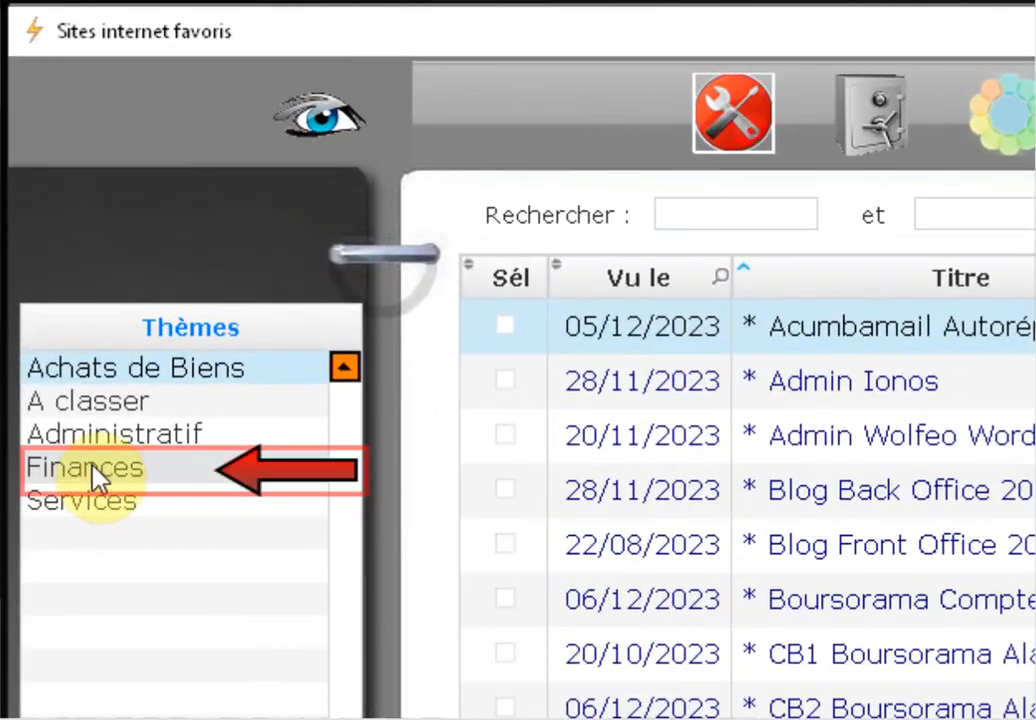
List the bank sites under Finances > Banques et assimilés
click(93, 478)
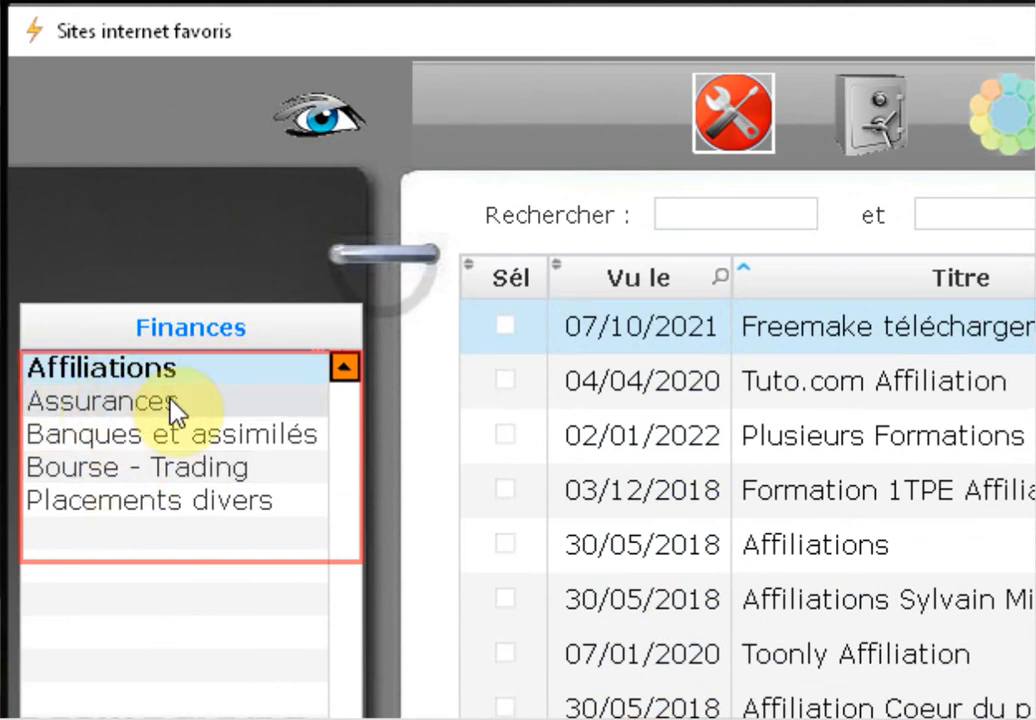
click(113, 440)
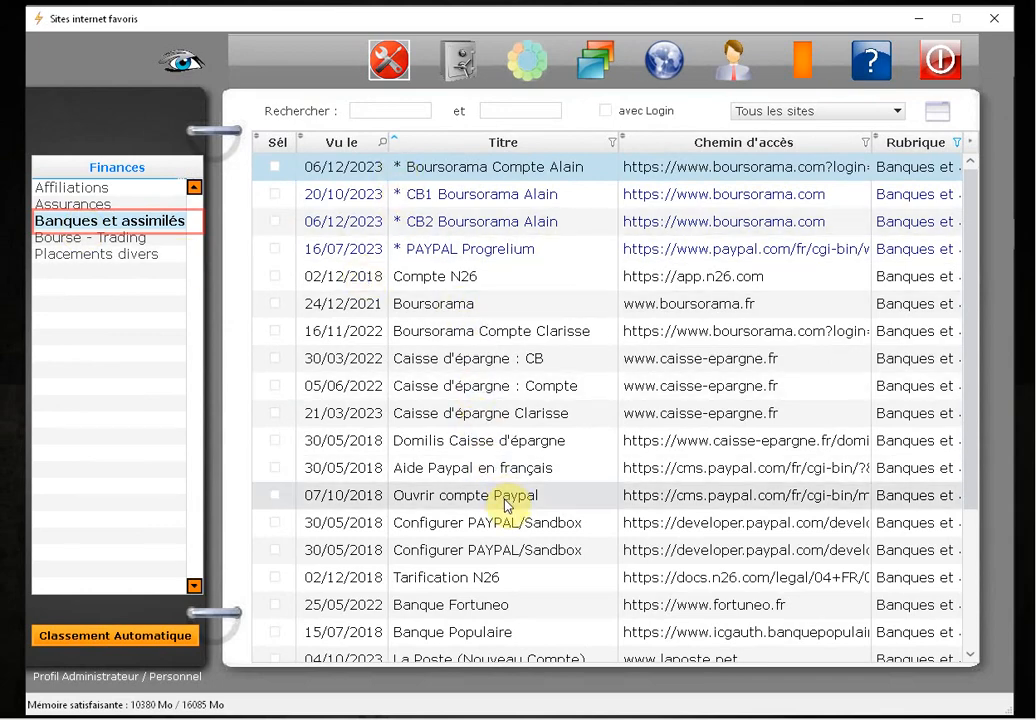
scroll(903, 245, down, 1)
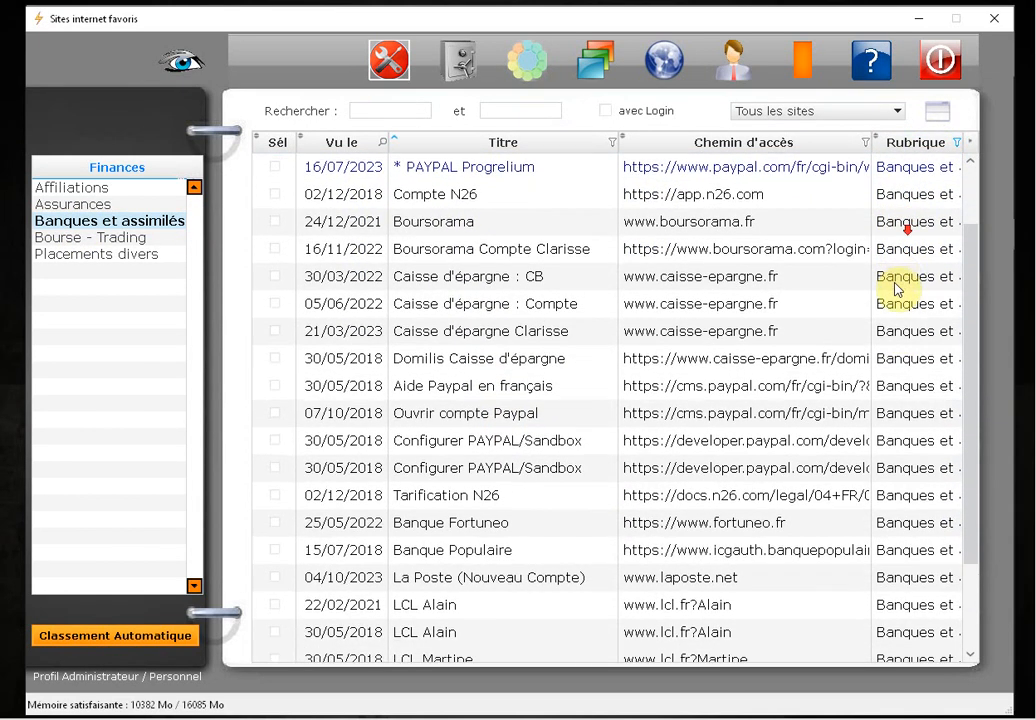
scroll(893, 231, up, 1)
Adjust the Chemin d'accès column width and filter the table to Tous les sites
drag(876, 167, 828, 171)
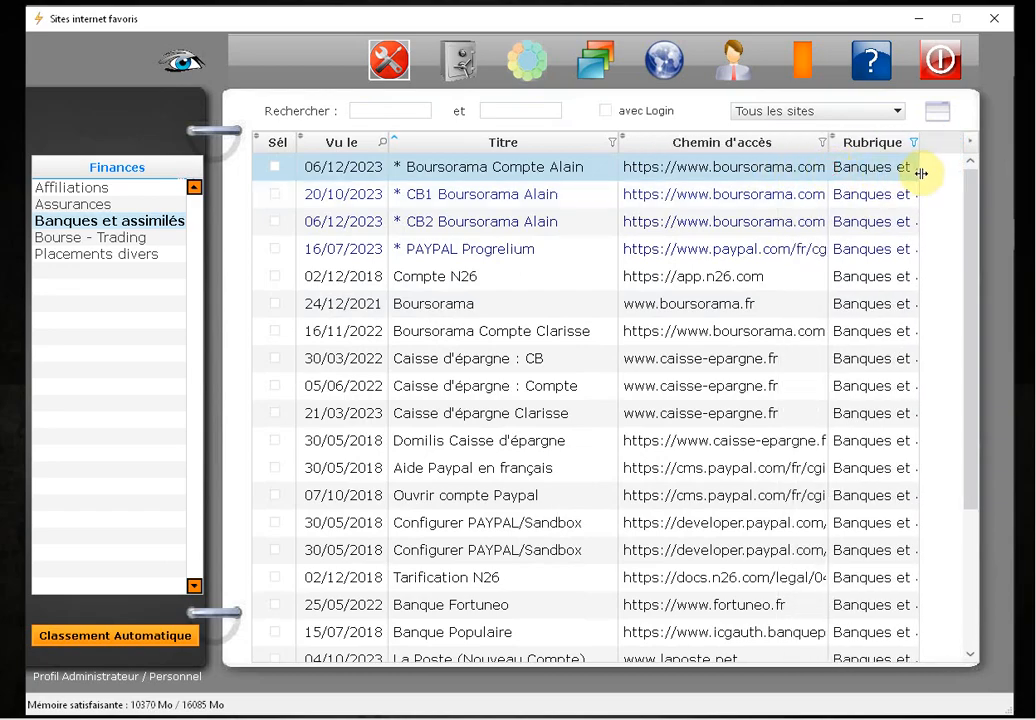
drag(921, 173, 962, 174)
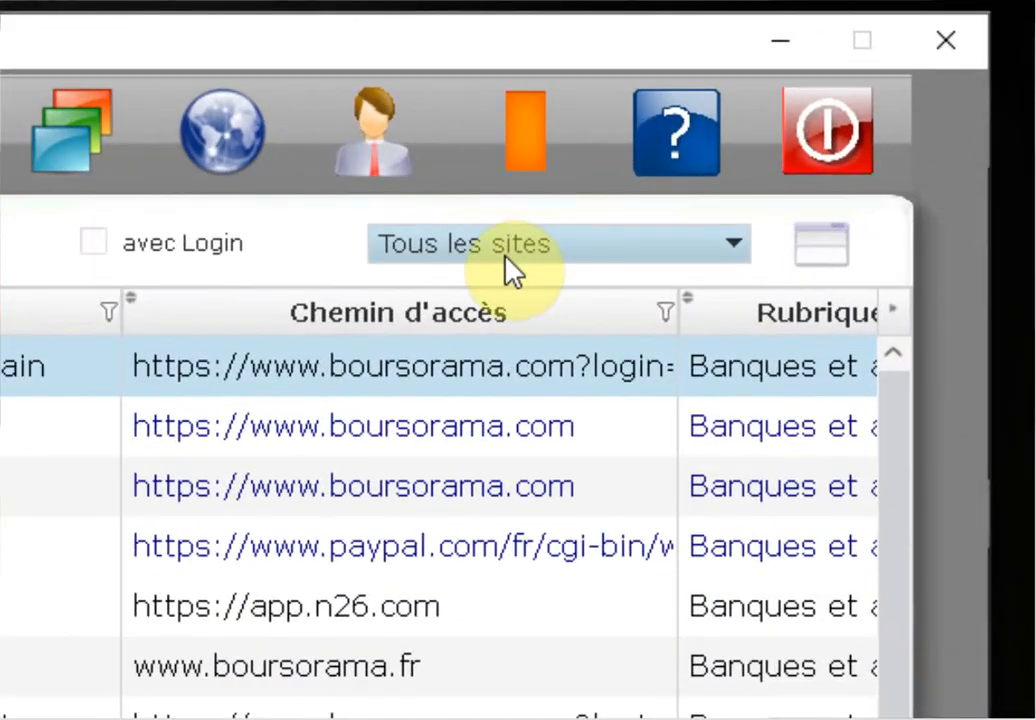
click(497, 258)
click(487, 289)
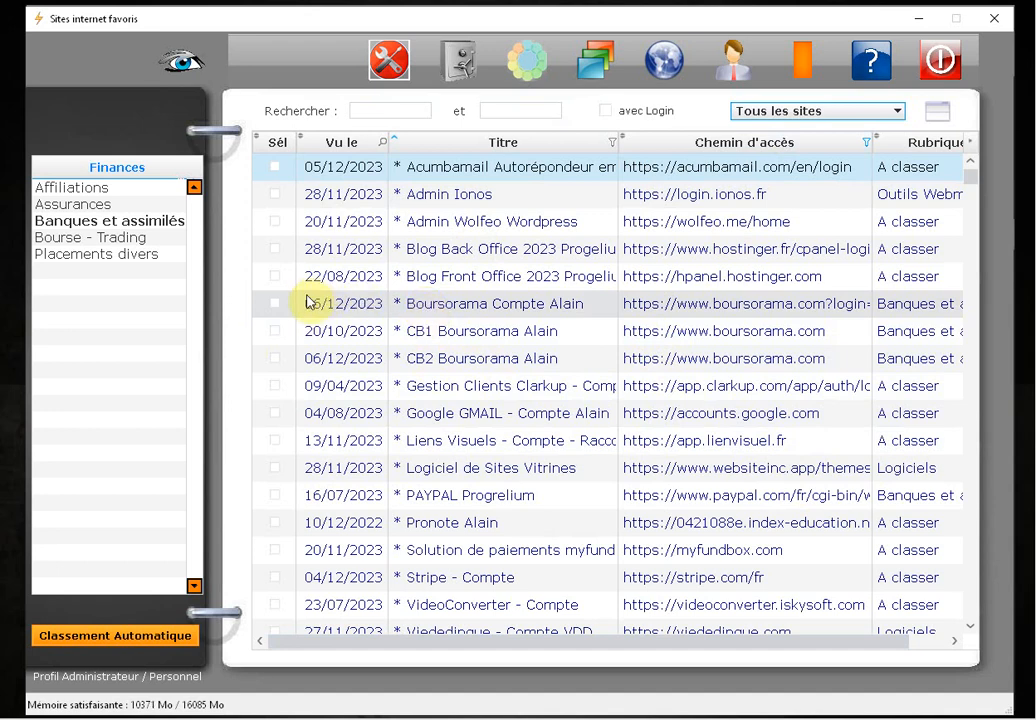
click(527, 111)
click(394, 110)
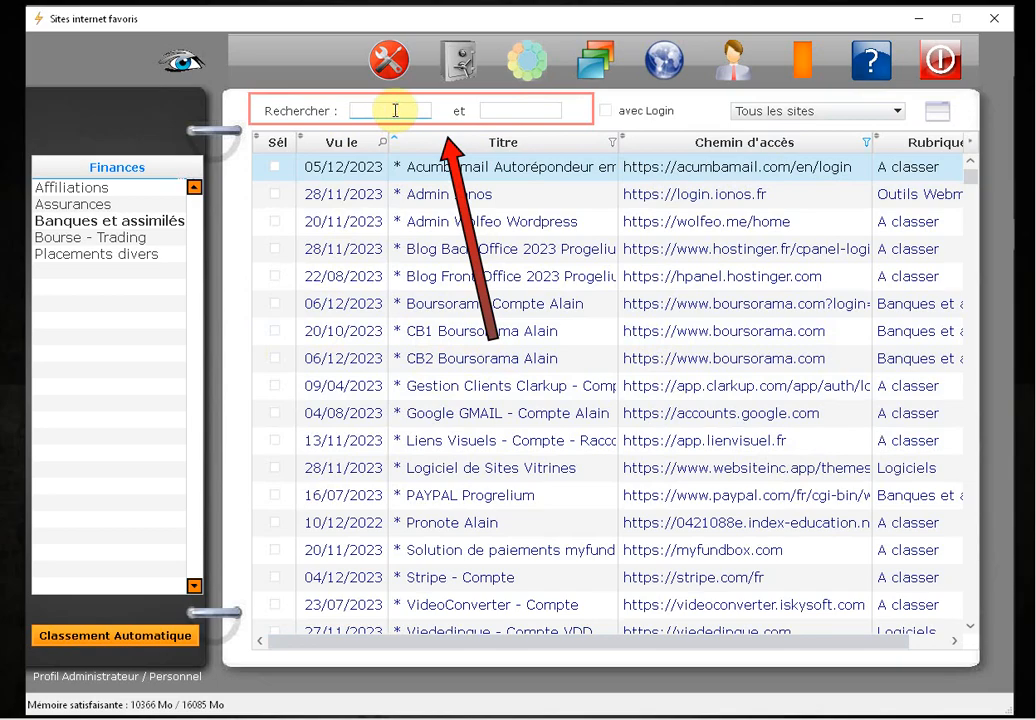
click(522, 110)
click(515, 110)
click(370, 114)
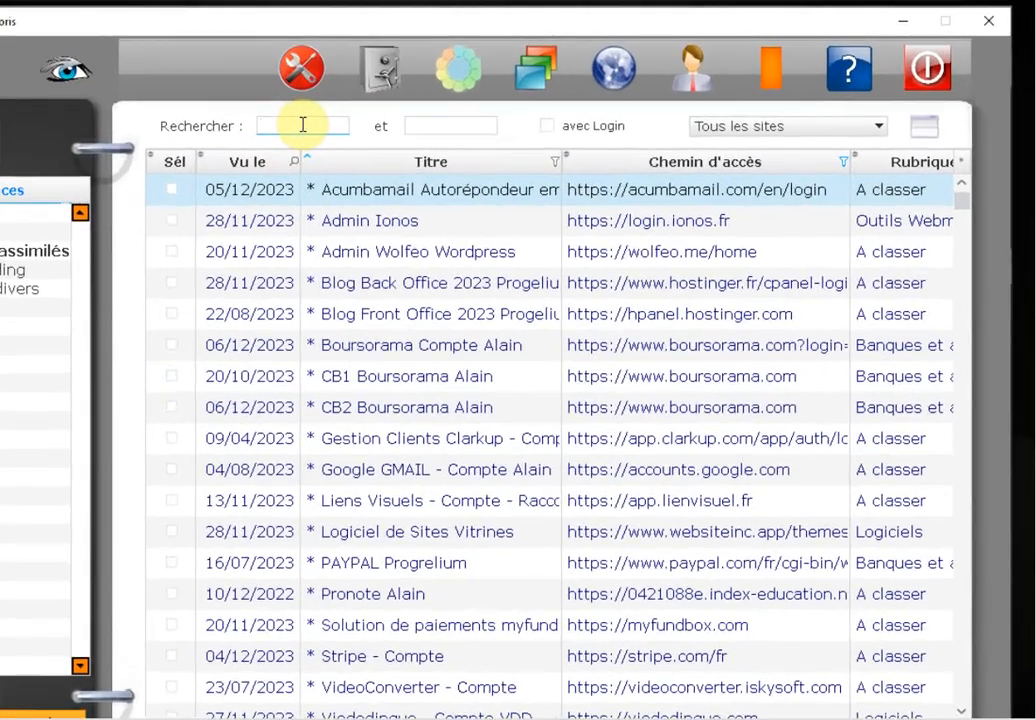
text(boursorama)
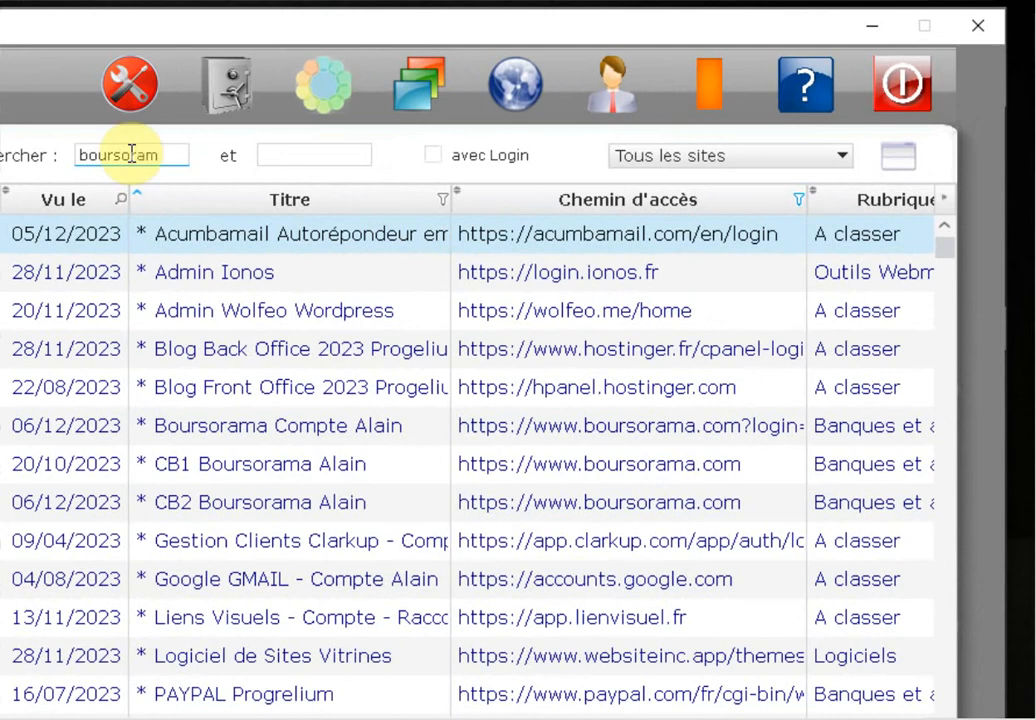
key(Return)
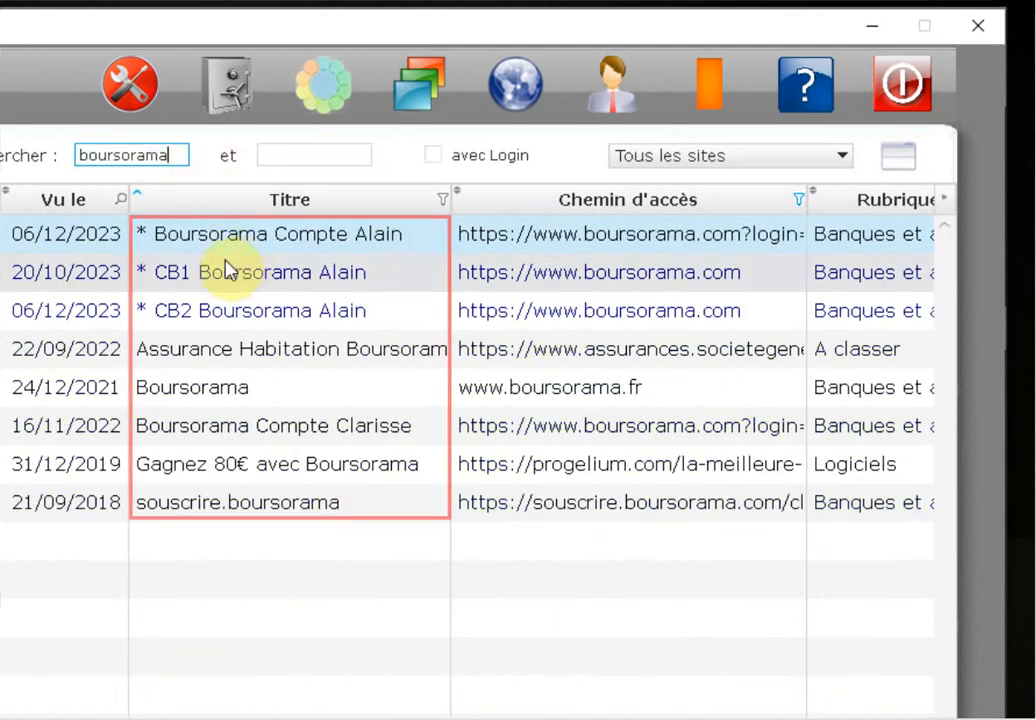
click(287, 155)
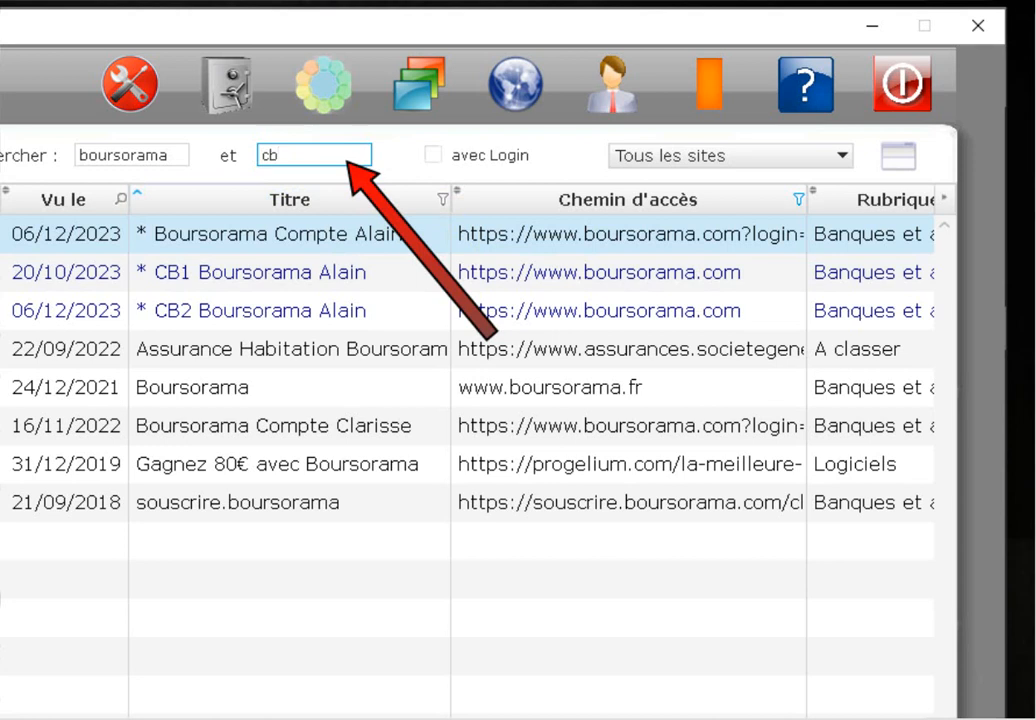
key(Return)
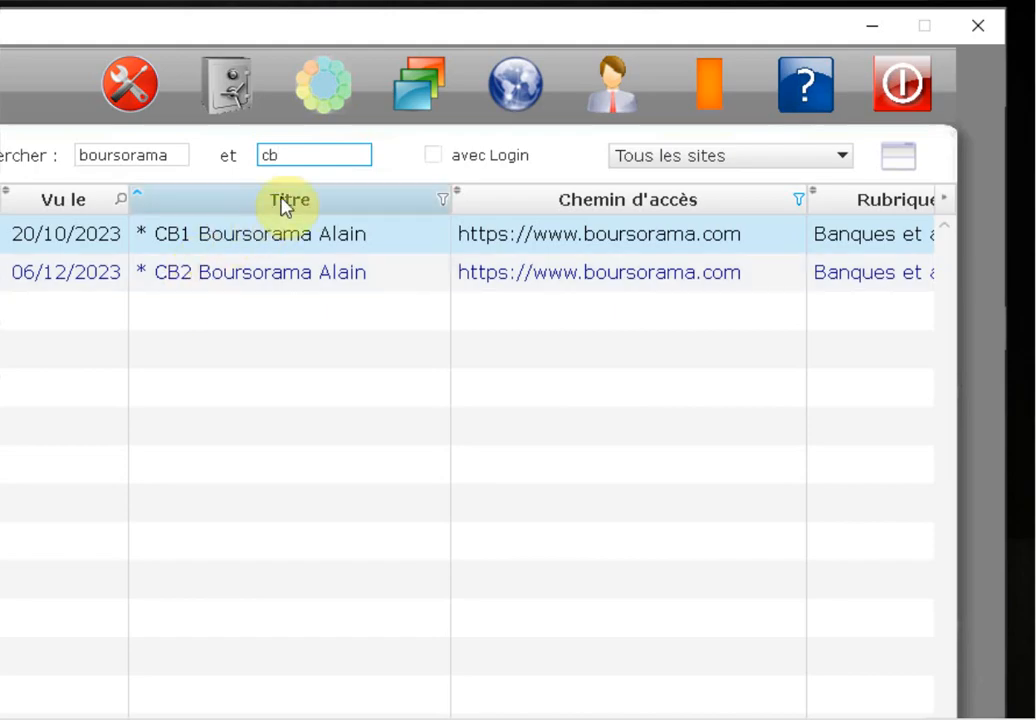
double_click(153, 156)
key(BackSpace)
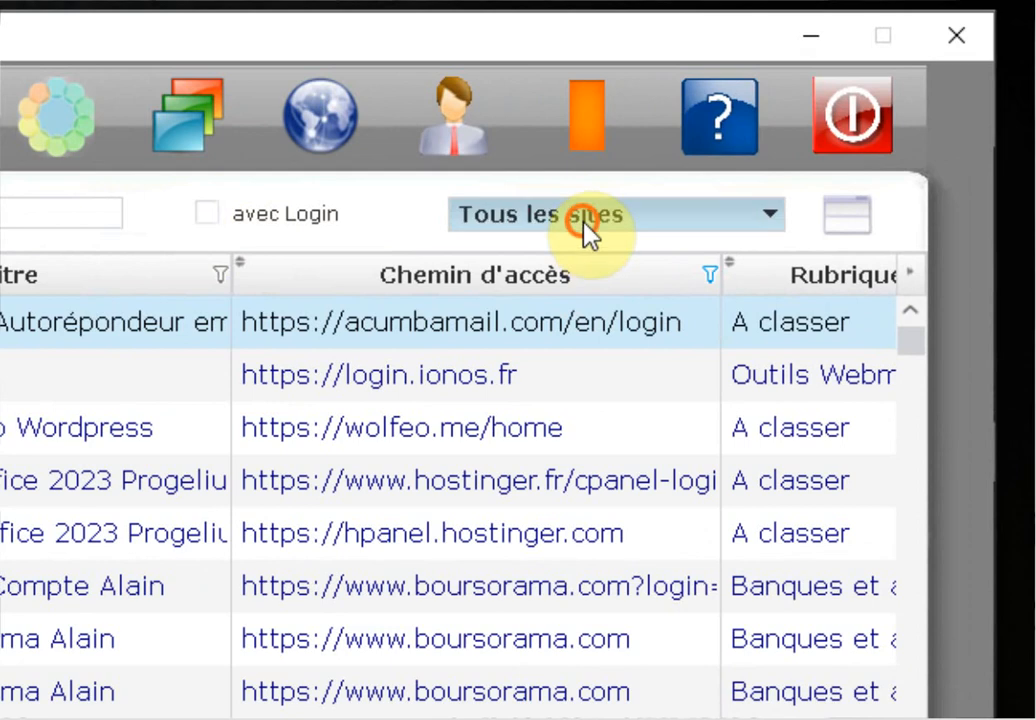
Tick Admin Wolfeo Wordpress, Blog Back Office 2023, Blog Front Office 2023 and Boursorama
click(689, 173)
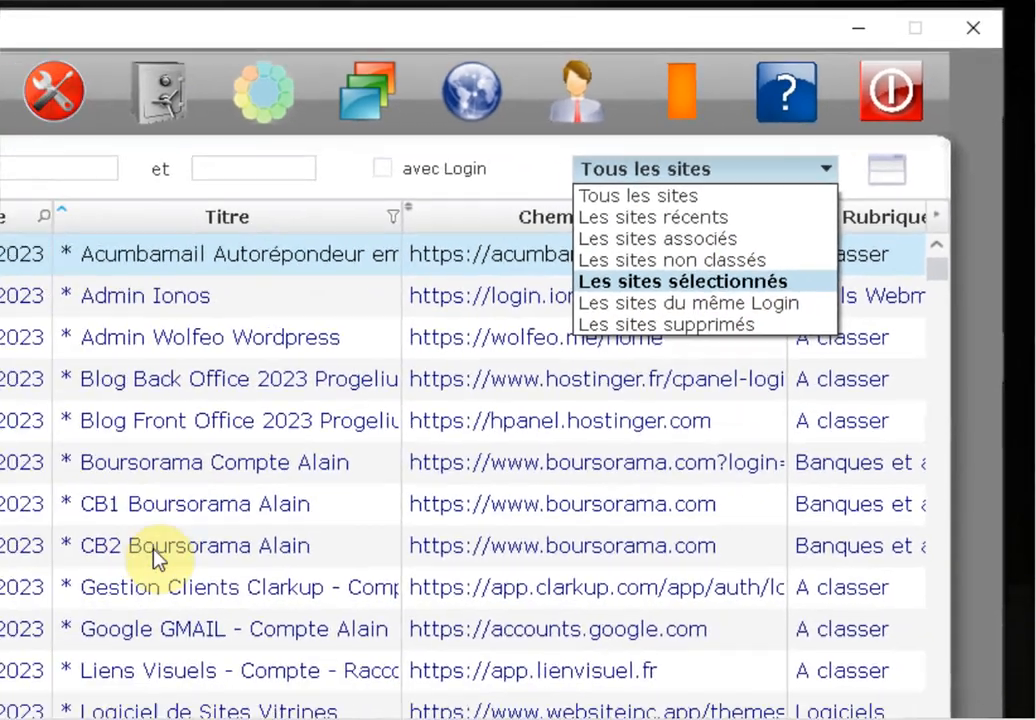
click(320, 347)
click(275, 222)
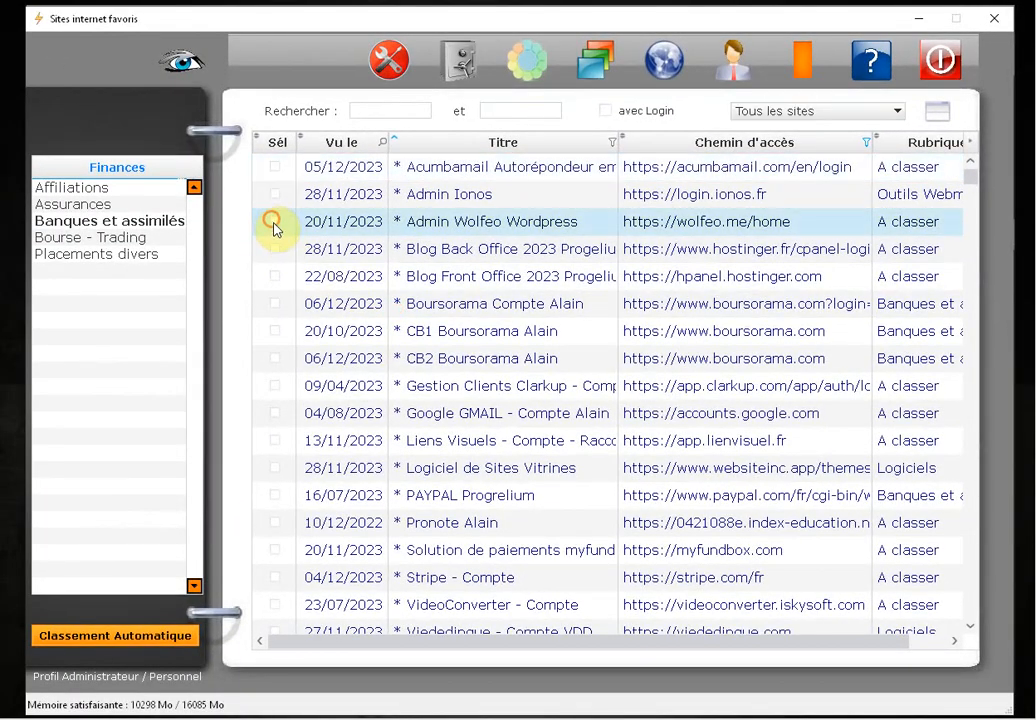
click(274, 252)
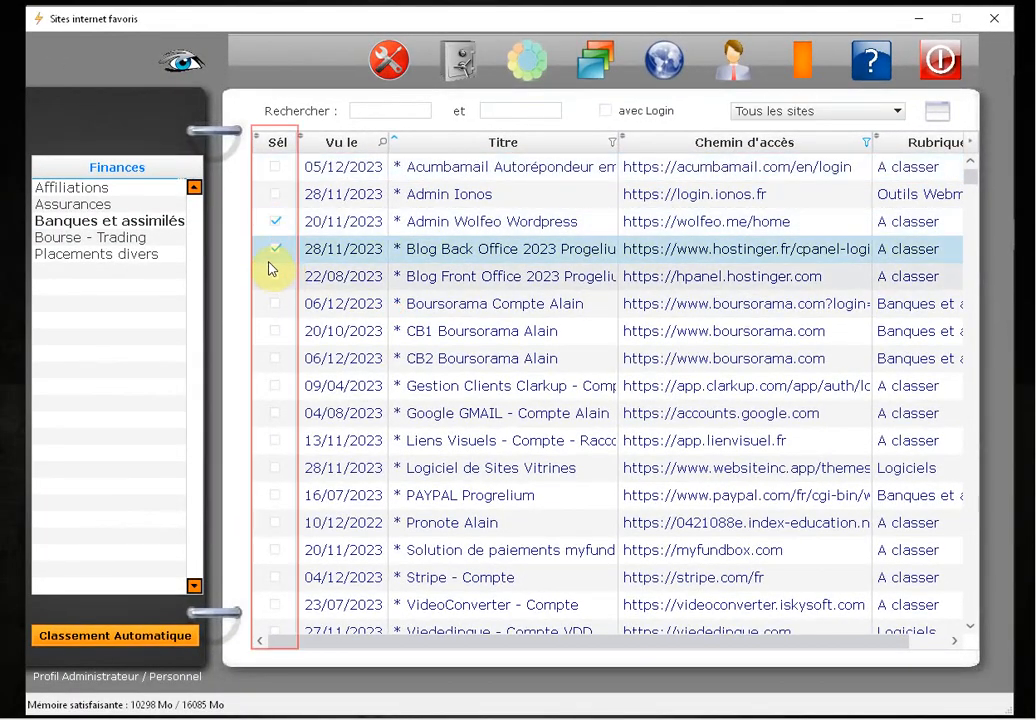
click(275, 277)
click(276, 303)
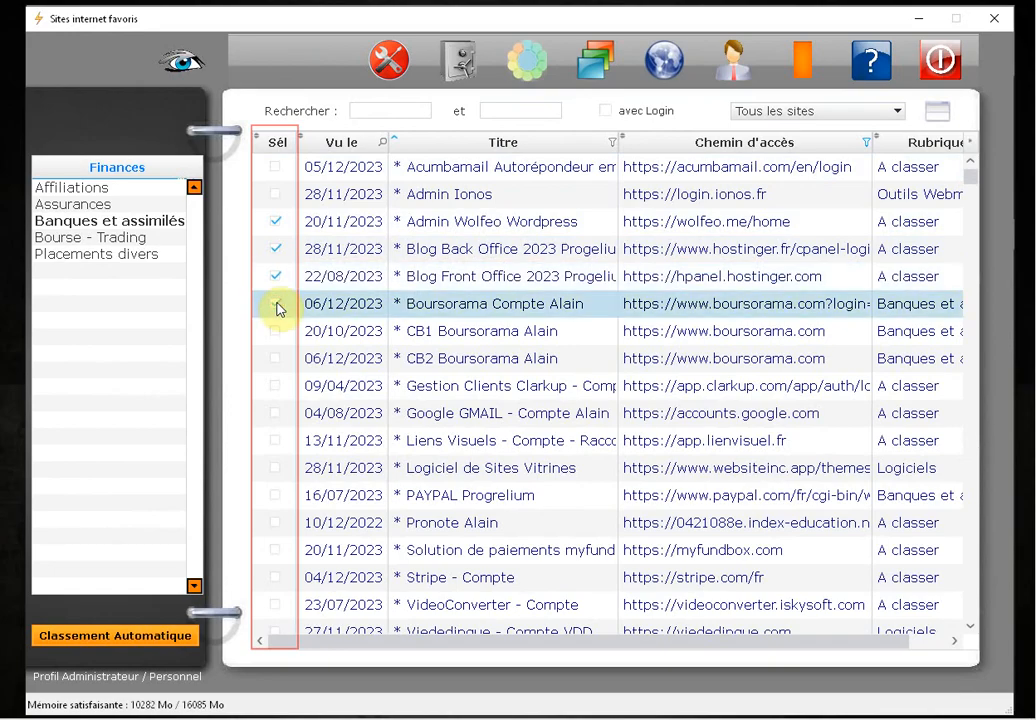
Filter the table to Les sites sélectionnés, then clear all ticks with Tout Désélectionner
click(828, 111)
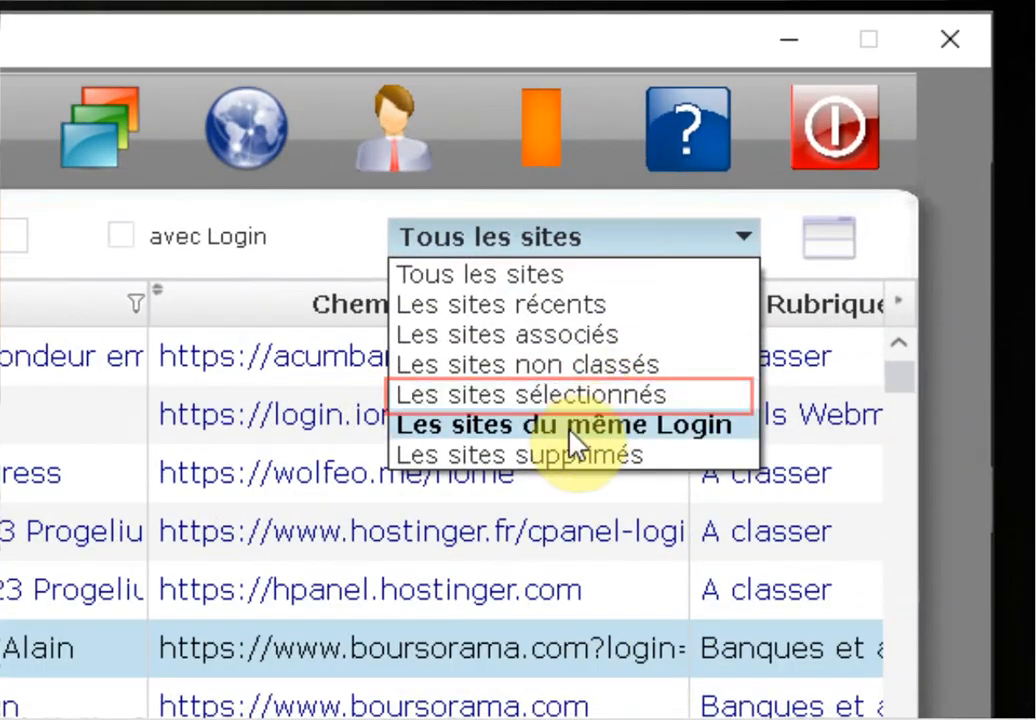
click(535, 400)
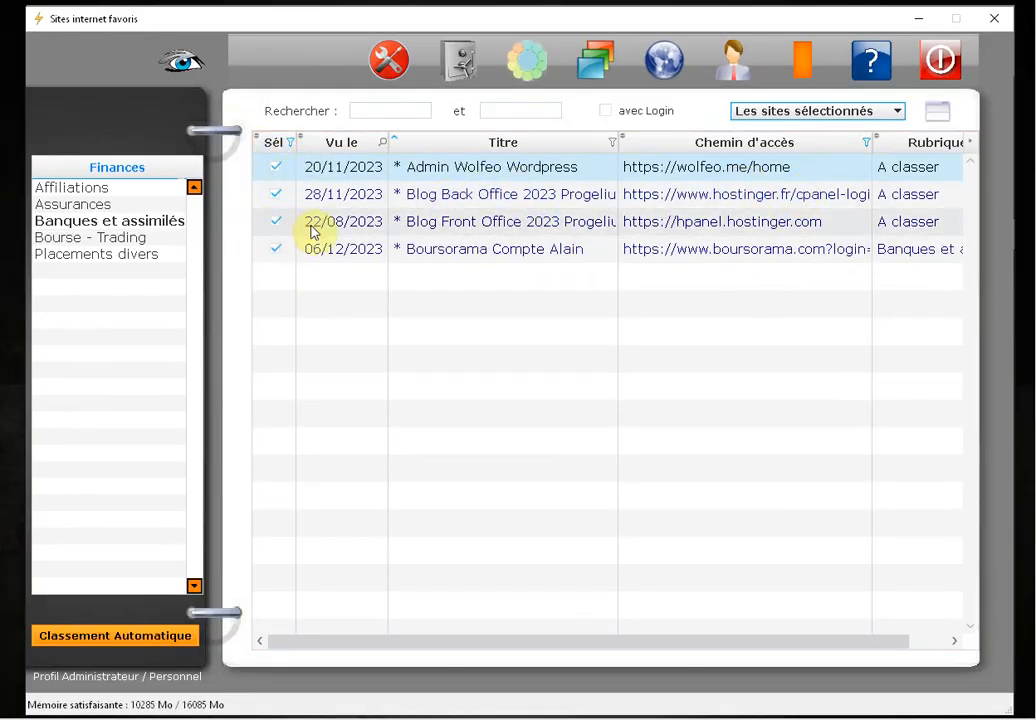
right_click(488, 208)
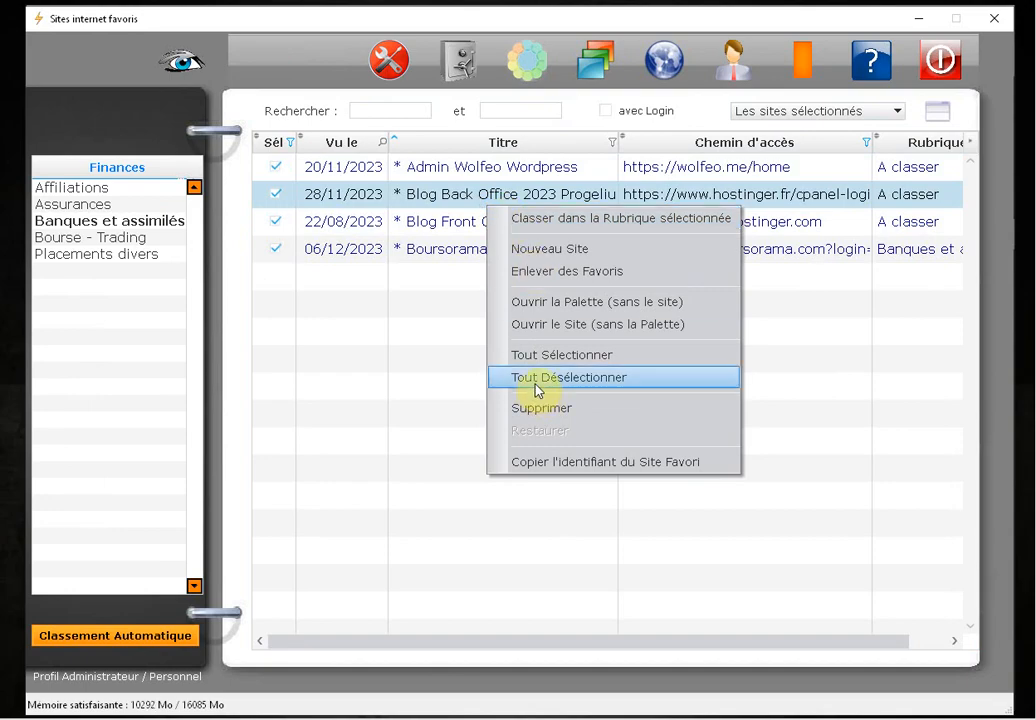
click(536, 386)
click(853, 130)
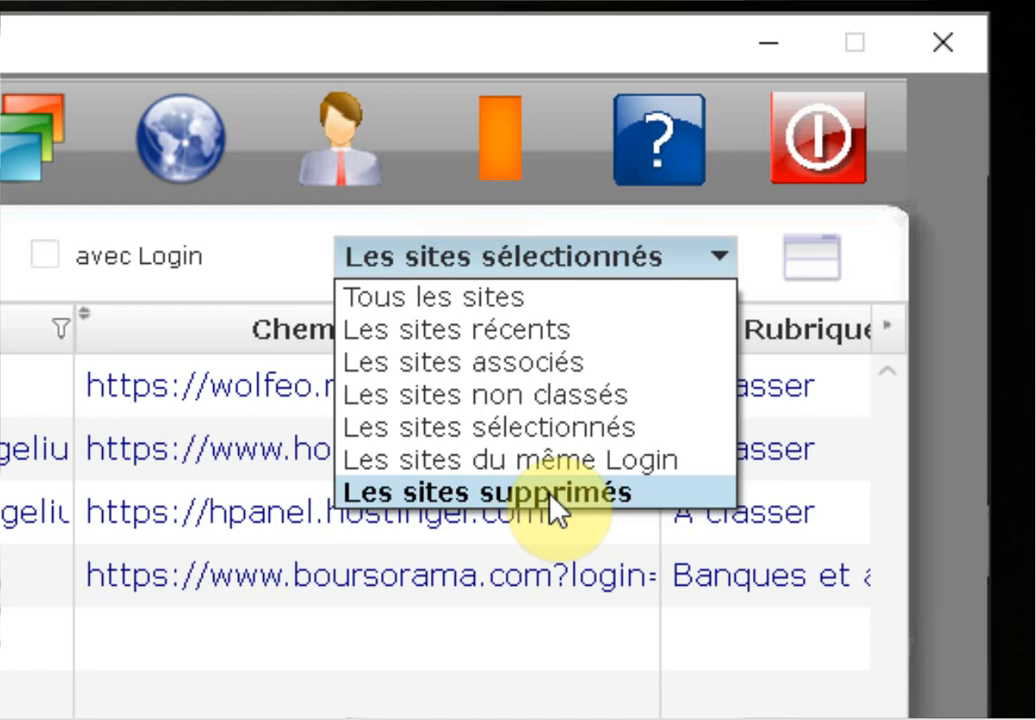
Dismiss the filter dropdown and start a Nouveau Site entry from the list's context menu
click(247, 600)
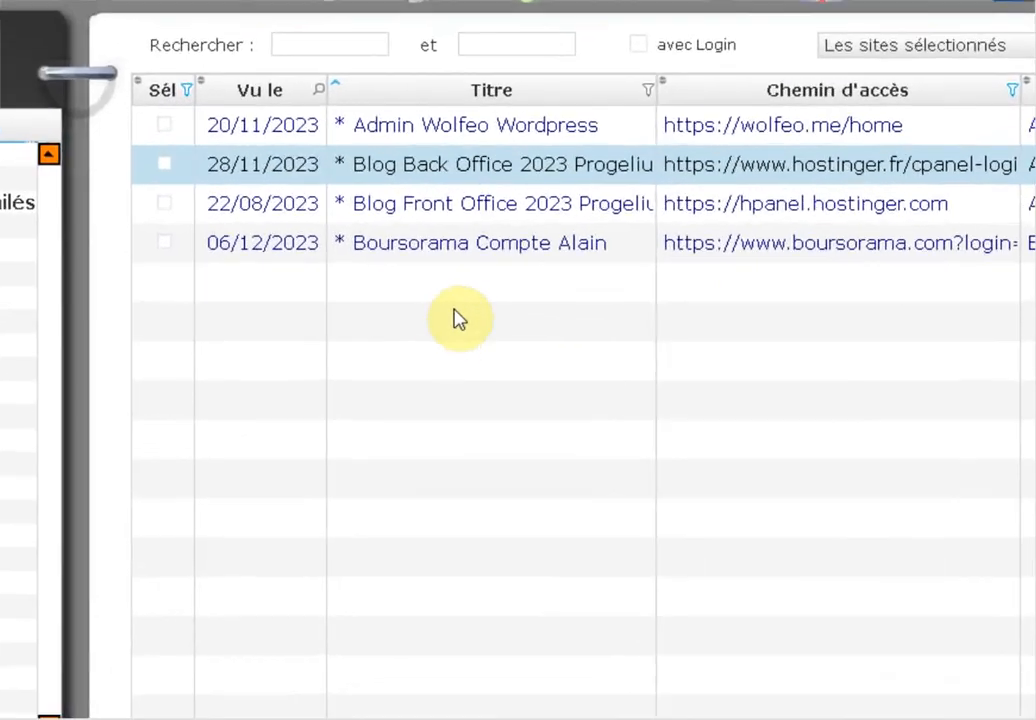
right_click(474, 293)
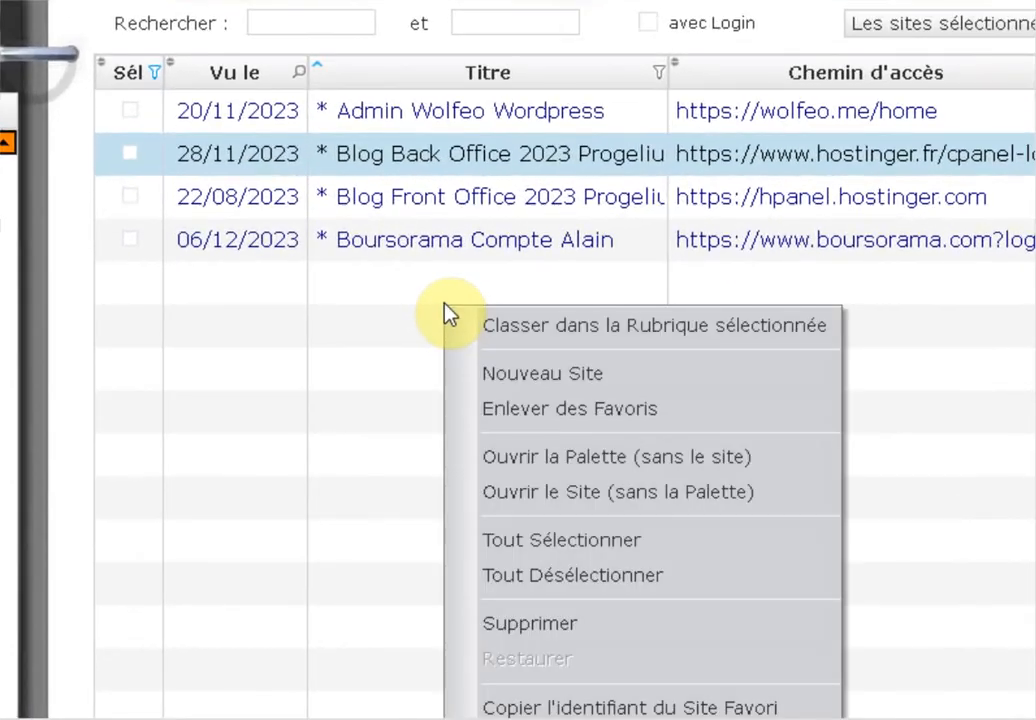
click(618, 389)
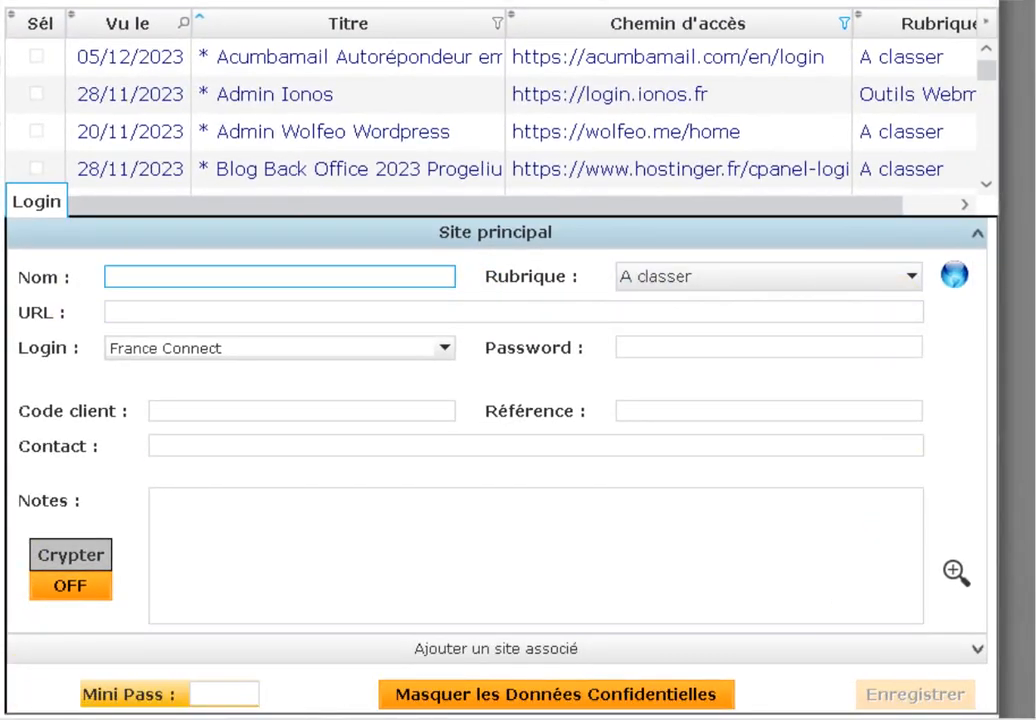
click(128, 277)
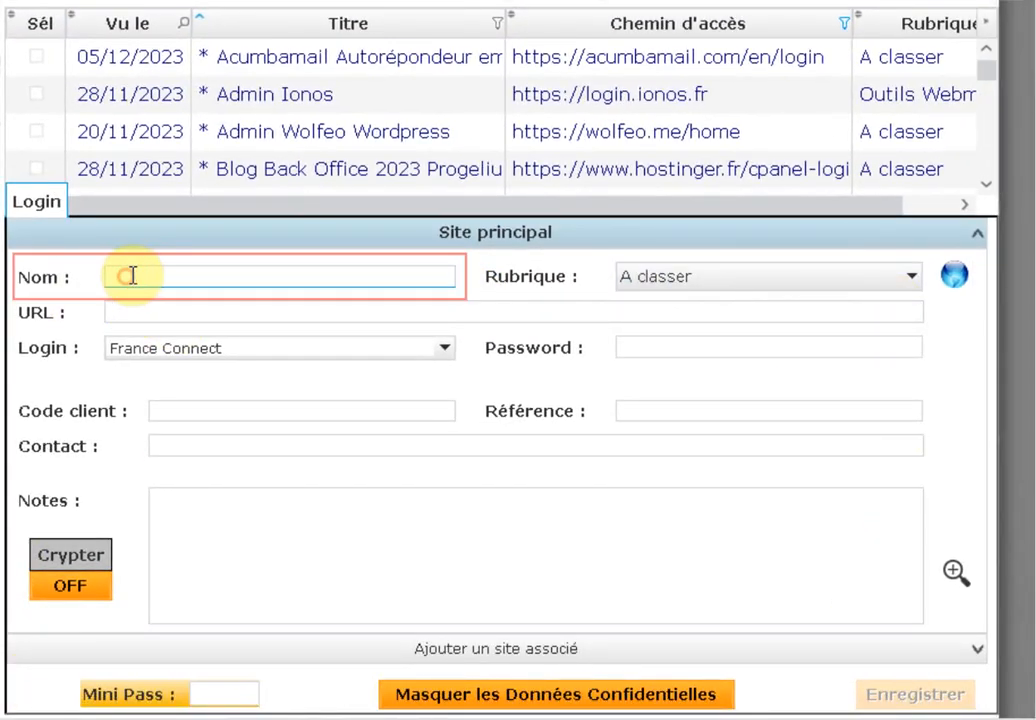
text(FNAC)
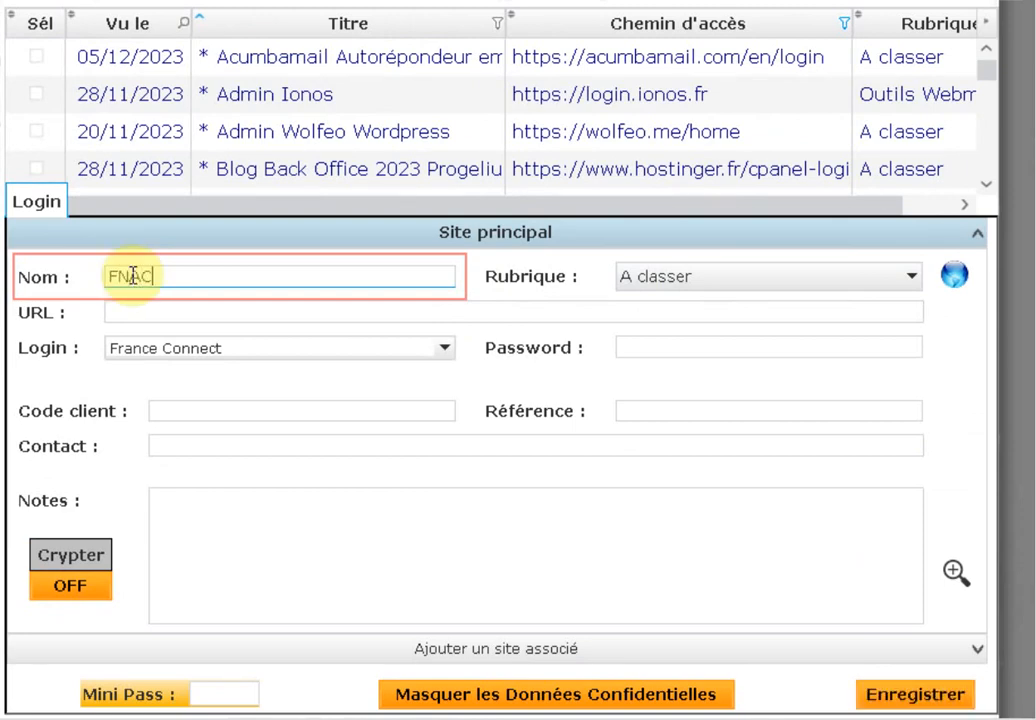
click(733, 276)
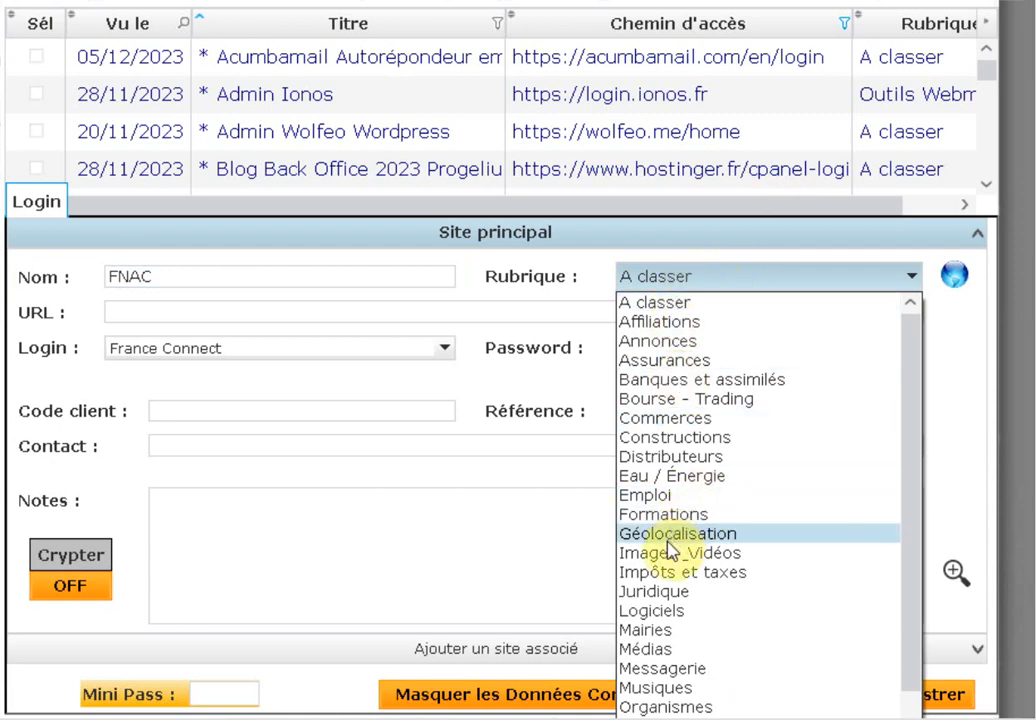
click(635, 418)
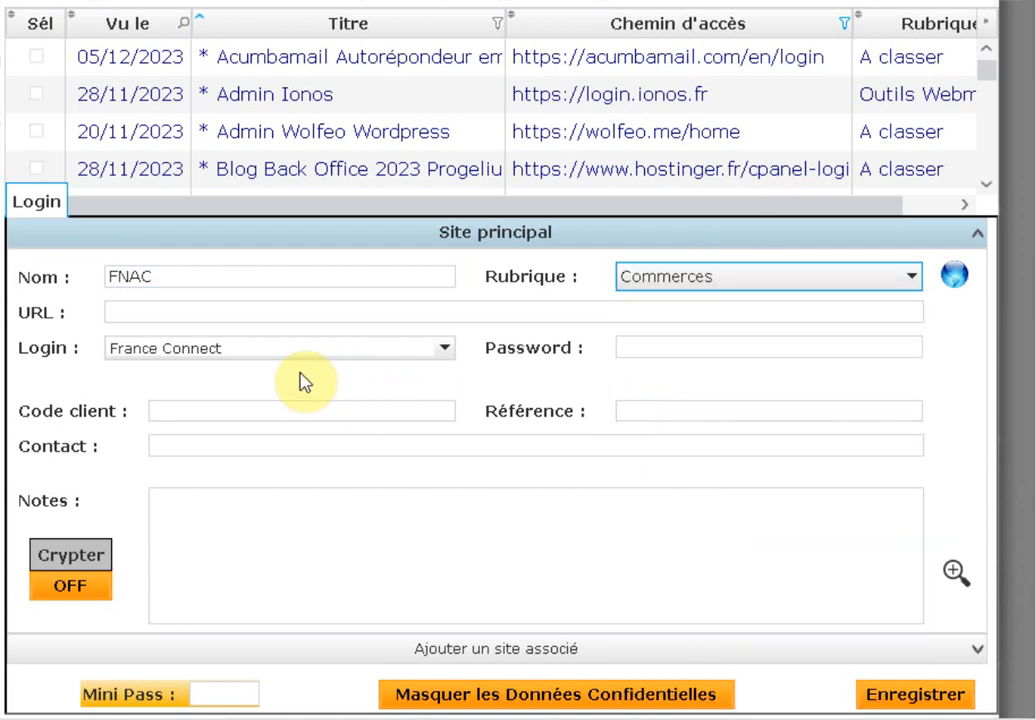
click(139, 312)
text(www.fna)
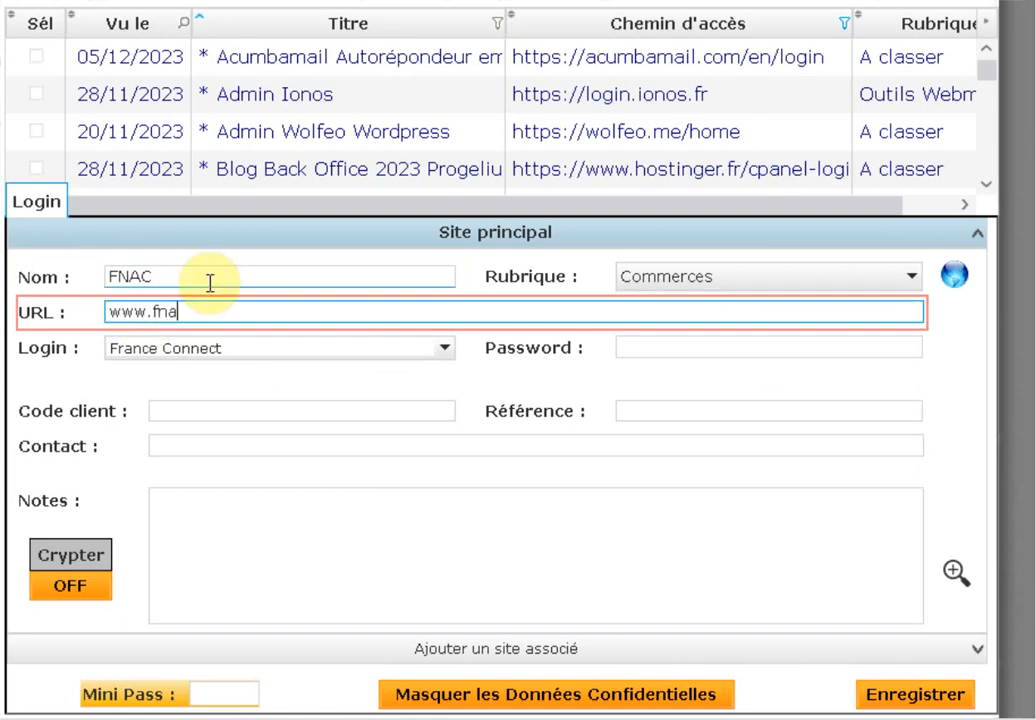
text(c.com)
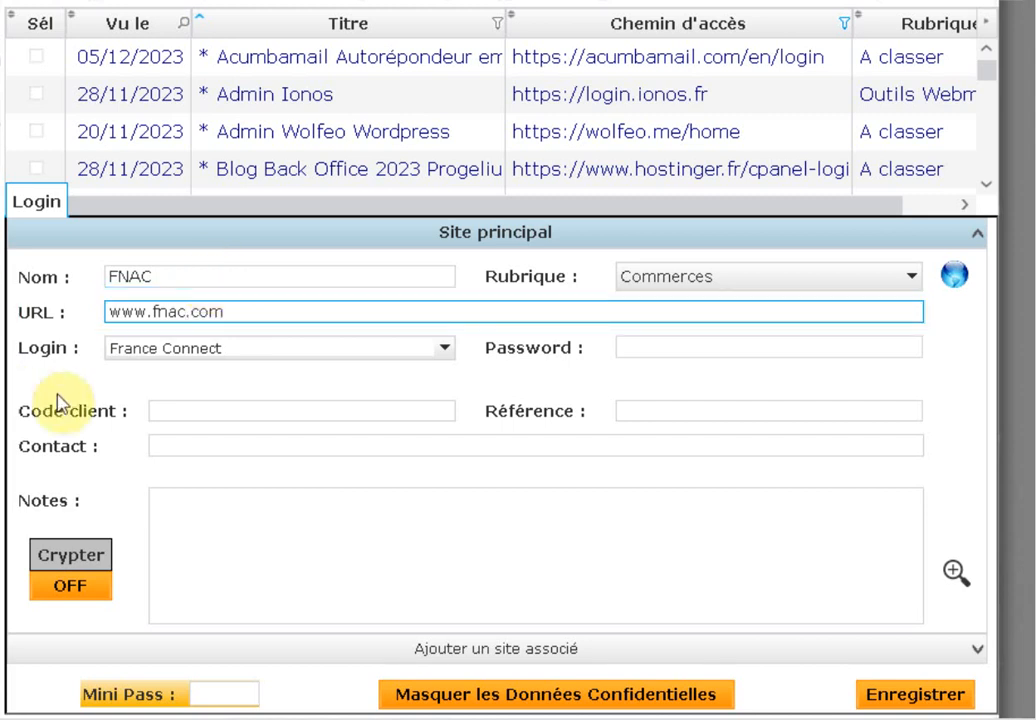
Switch the FNAC login to Utiliser Login par défaut
click(443, 358)
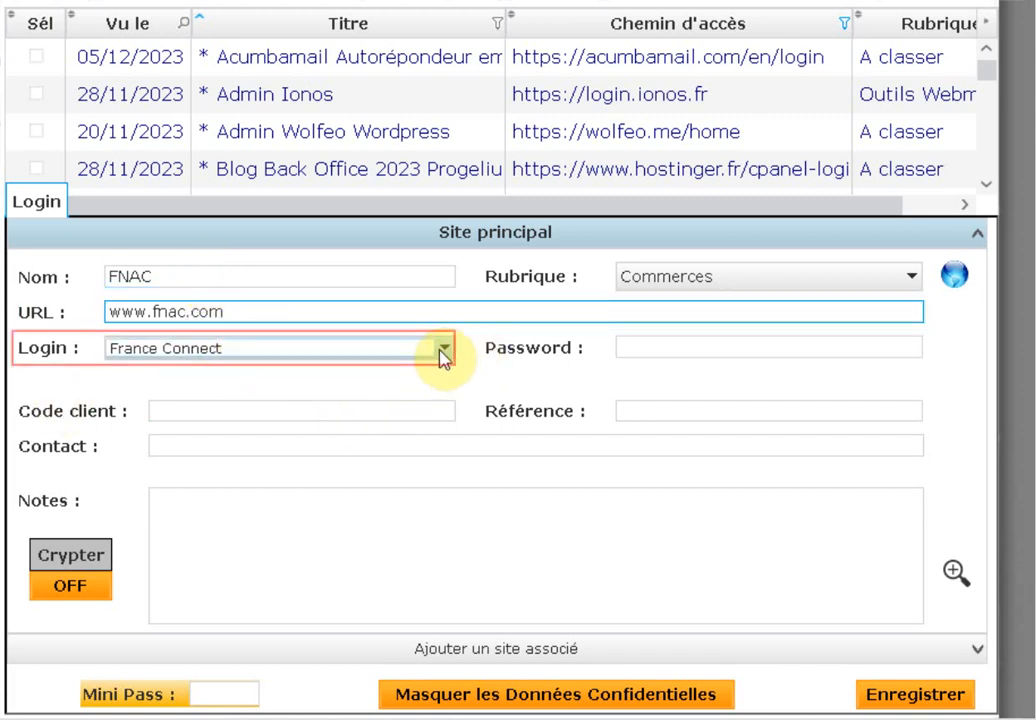
right_click(331, 347)
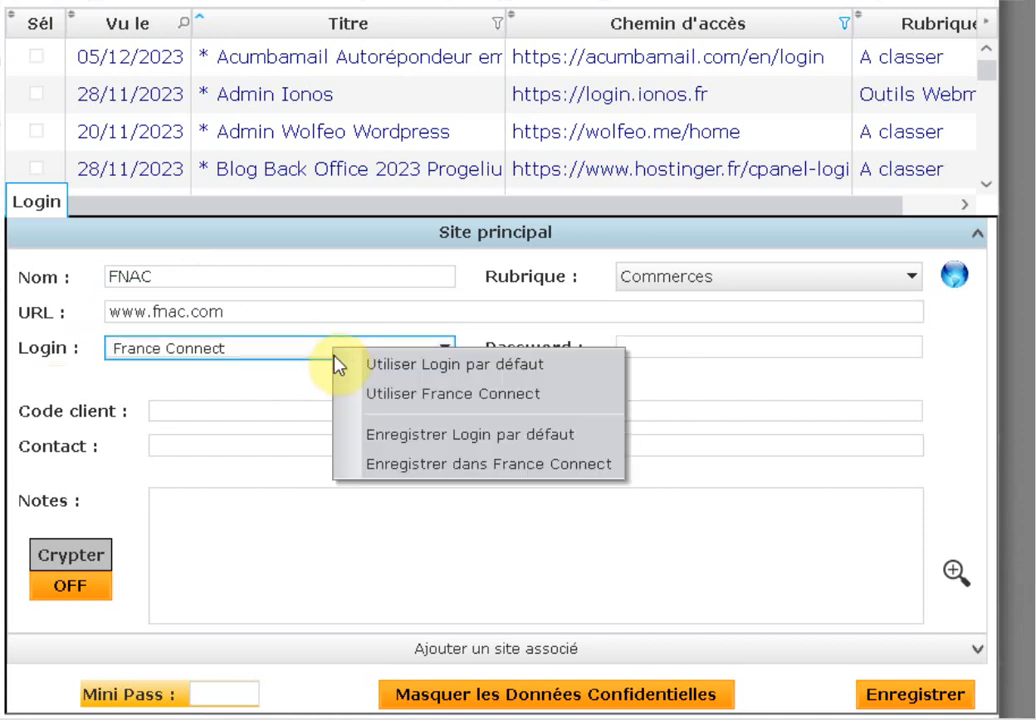
click(489, 367)
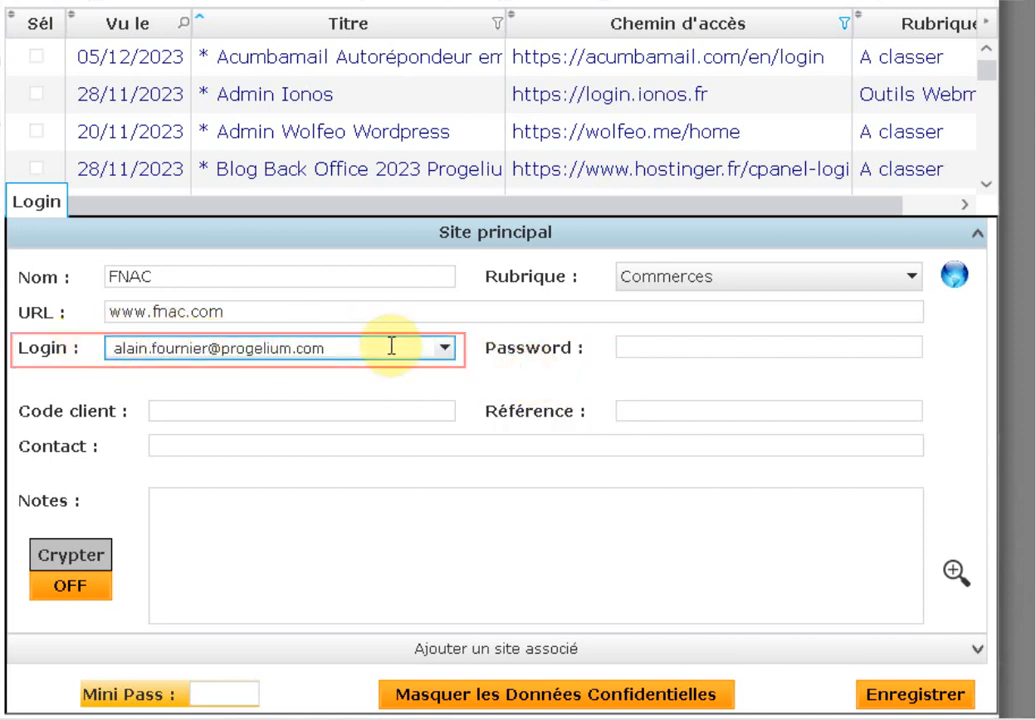
click(654, 347)
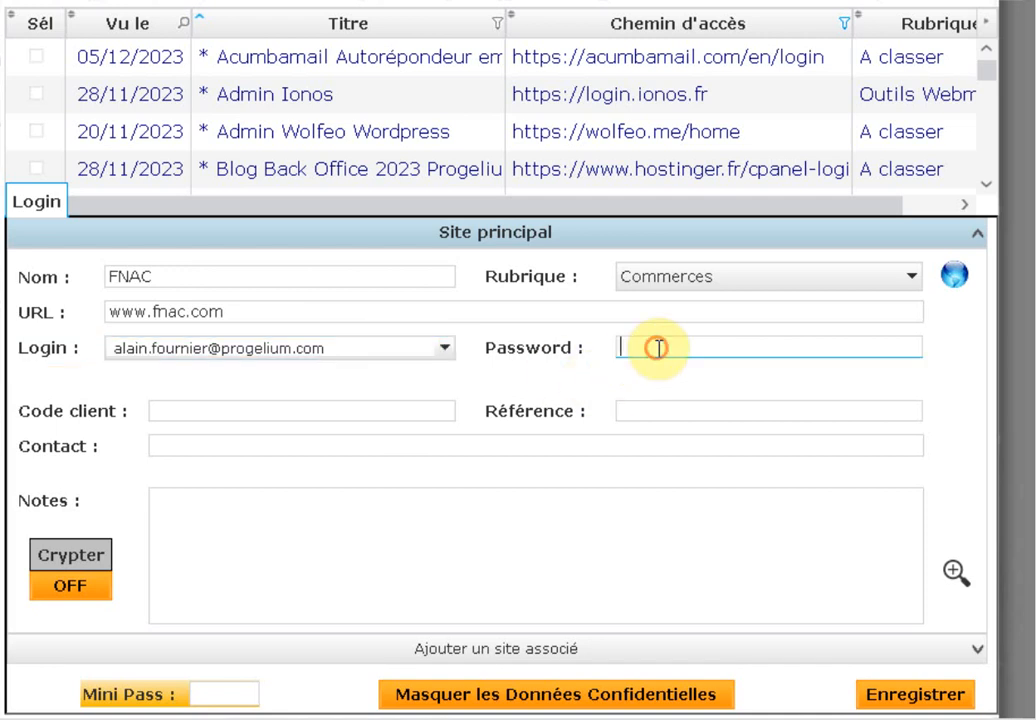
Fill the FNAC password with Générer un mot de passe, regenerating it once for a new one
right_click(655, 349)
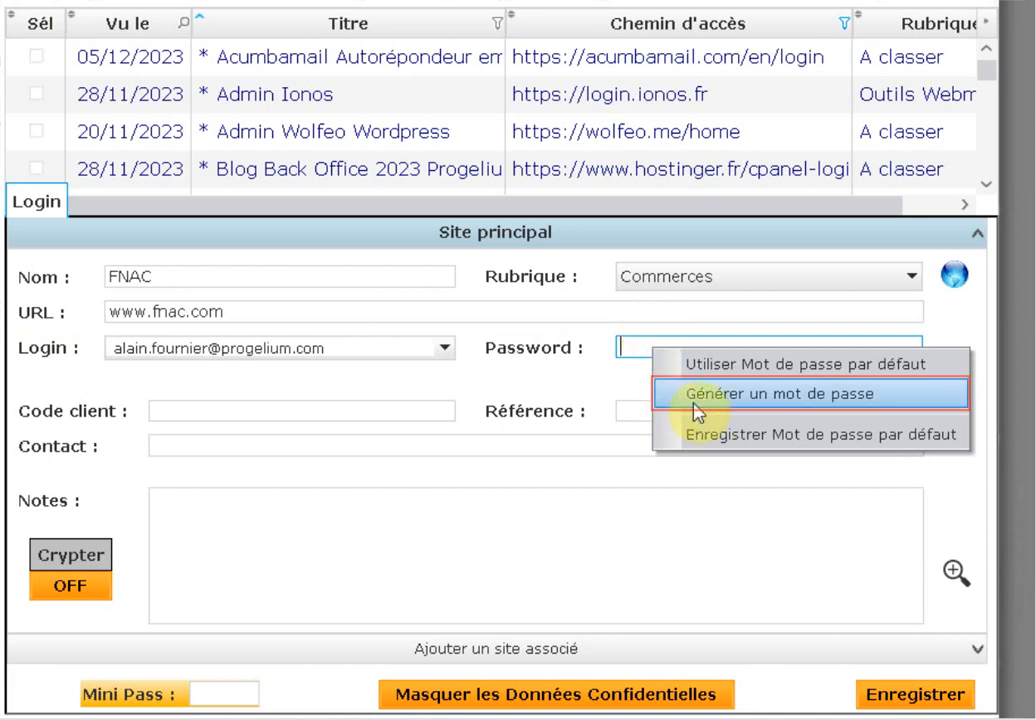
click(815, 395)
click(722, 352)
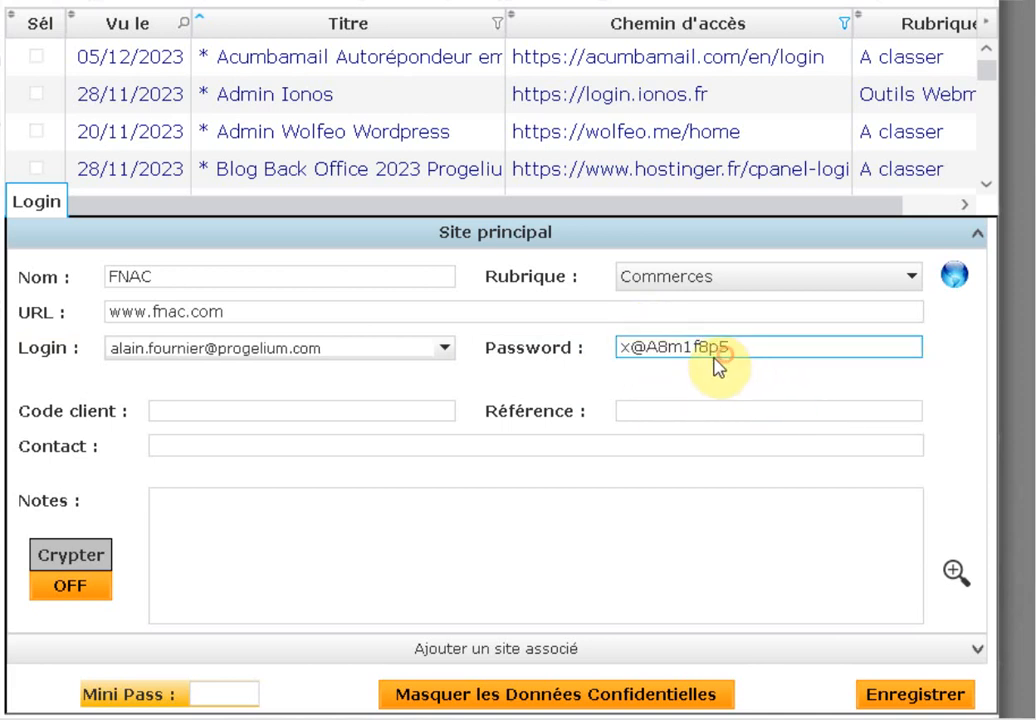
right_click(698, 346)
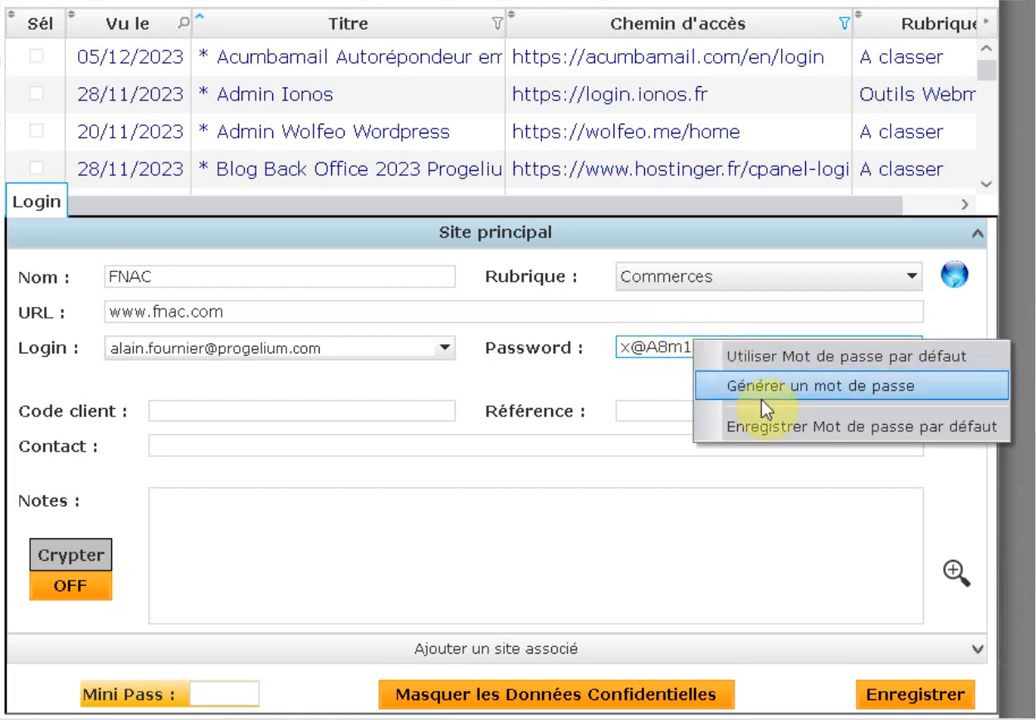
click(762, 388)
click(705, 343)
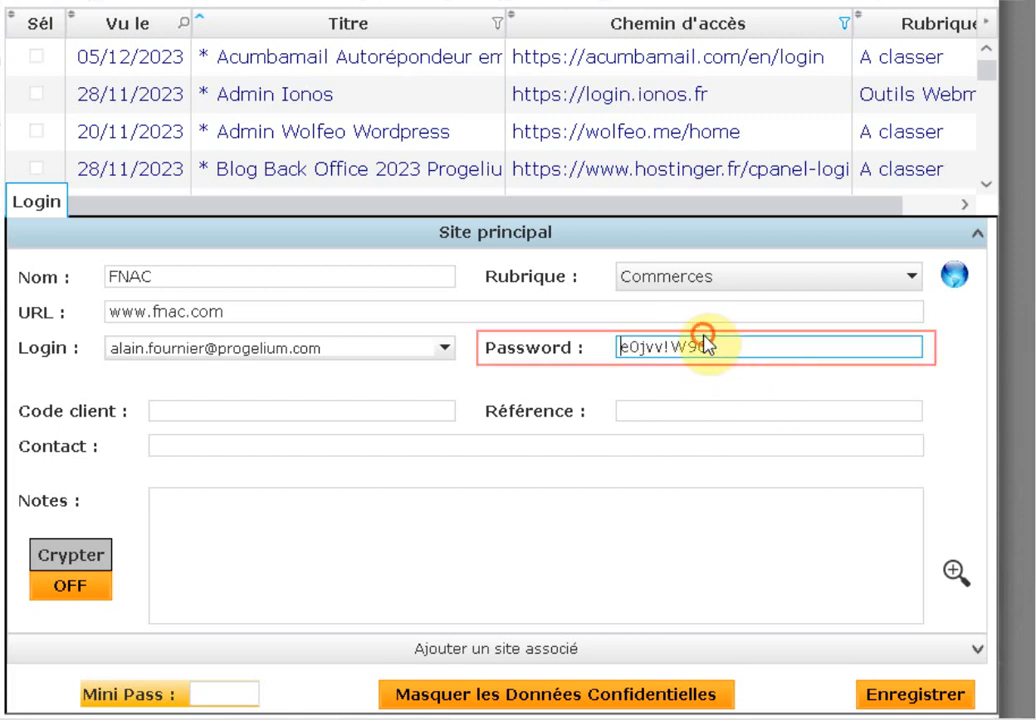
click(191, 410)
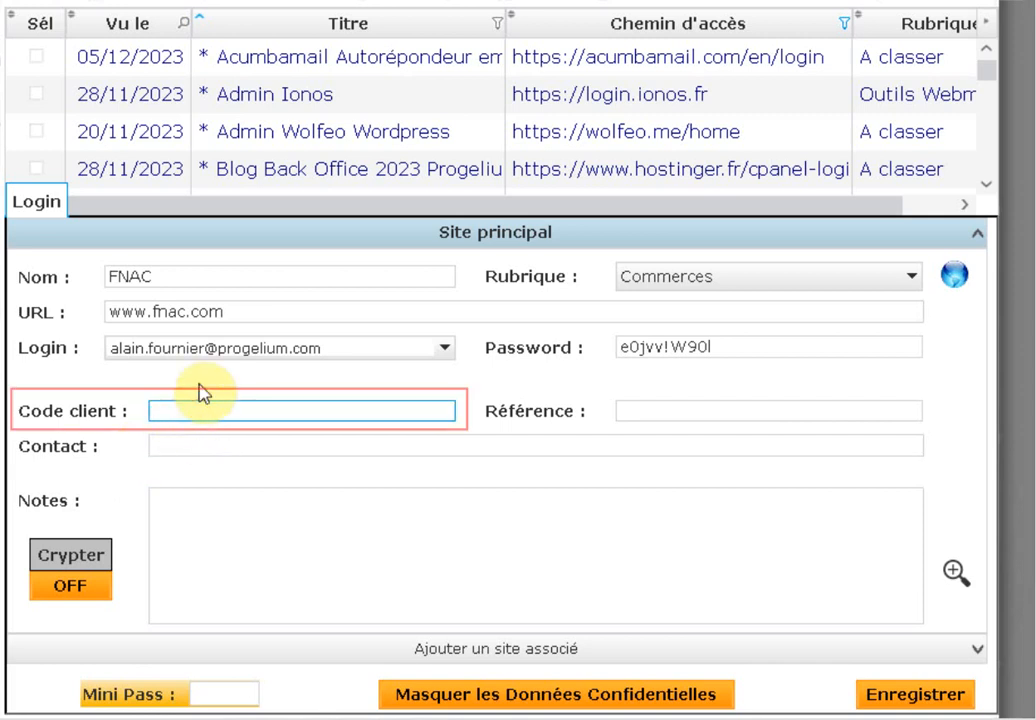
Enter the FNAC customer code, order reference, and contact e-mail with phone number
text(122224)
click(664, 413)
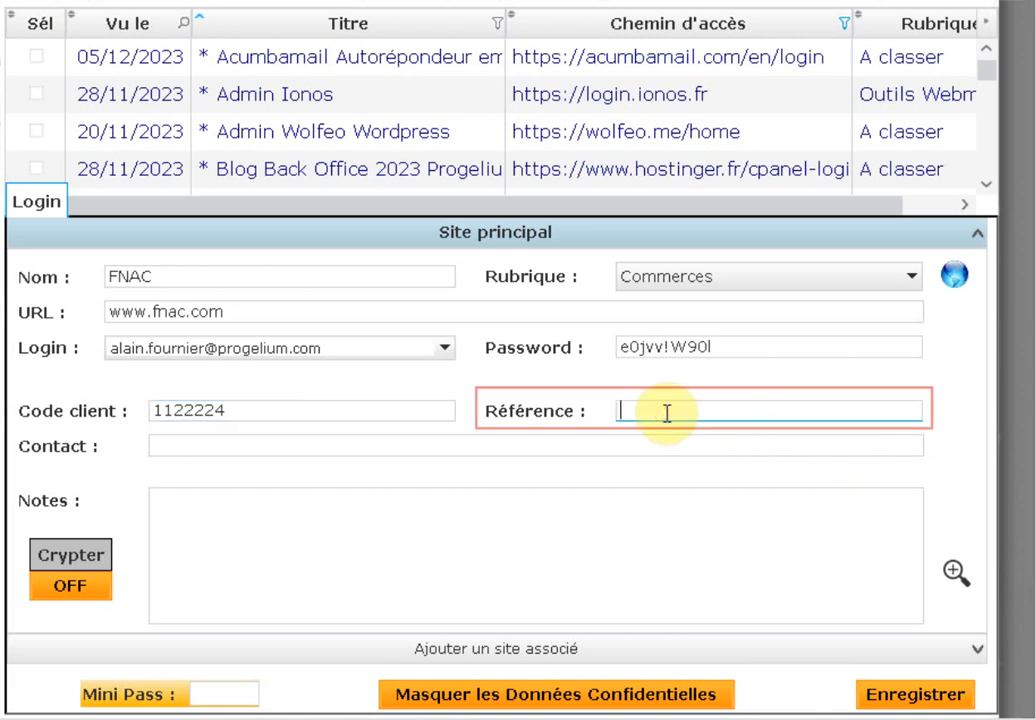
text(CMD 456)
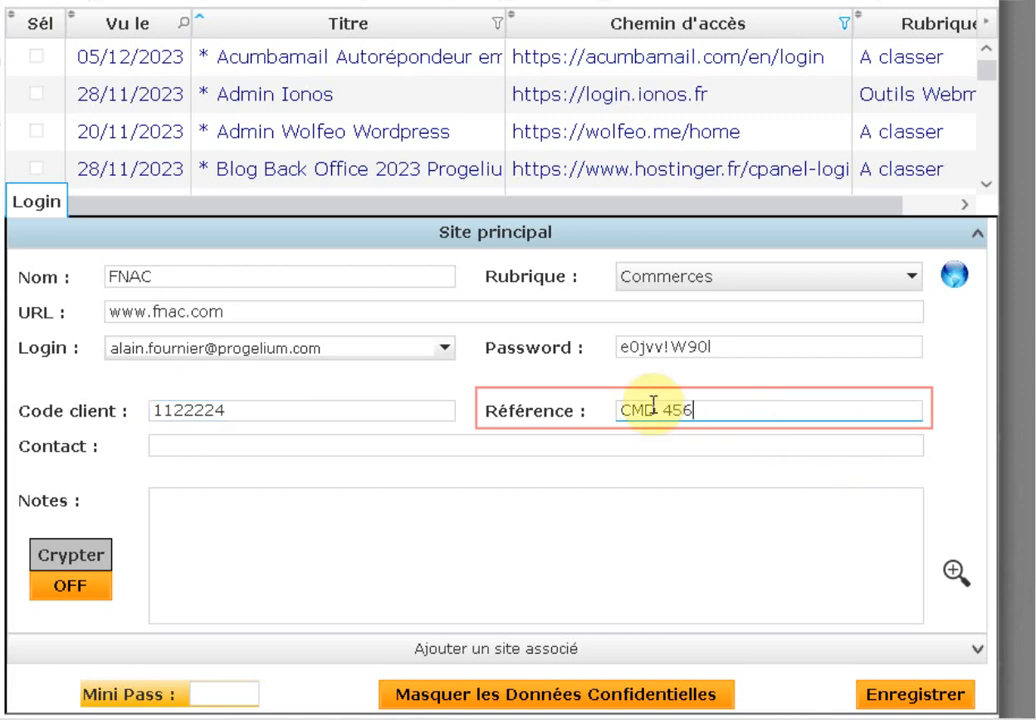
text(22)
click(174, 446)
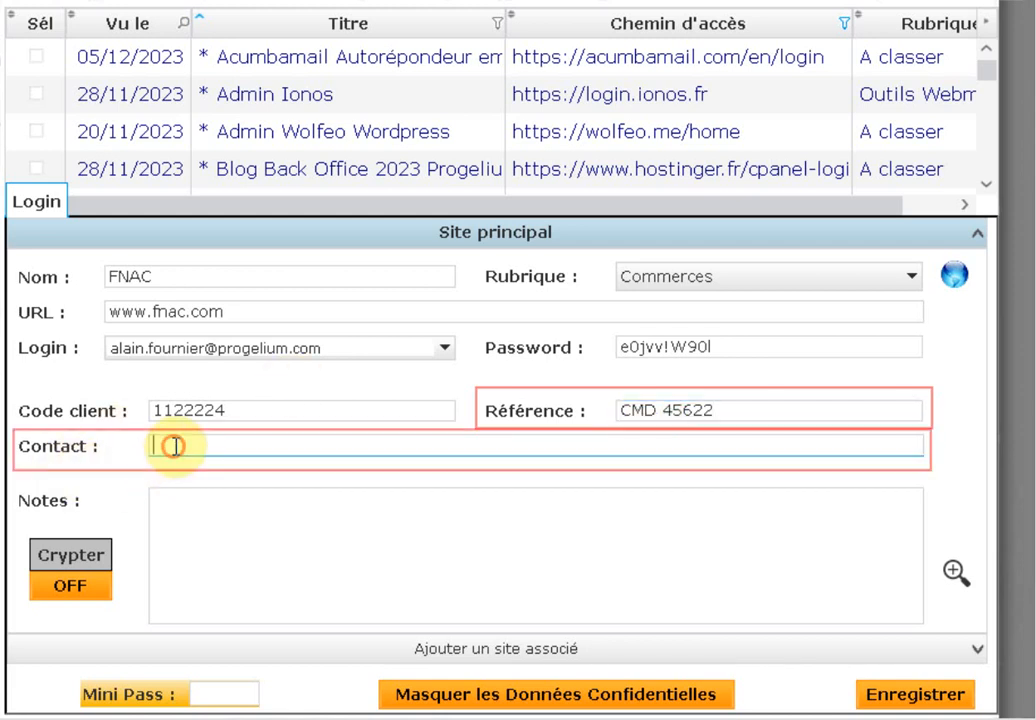
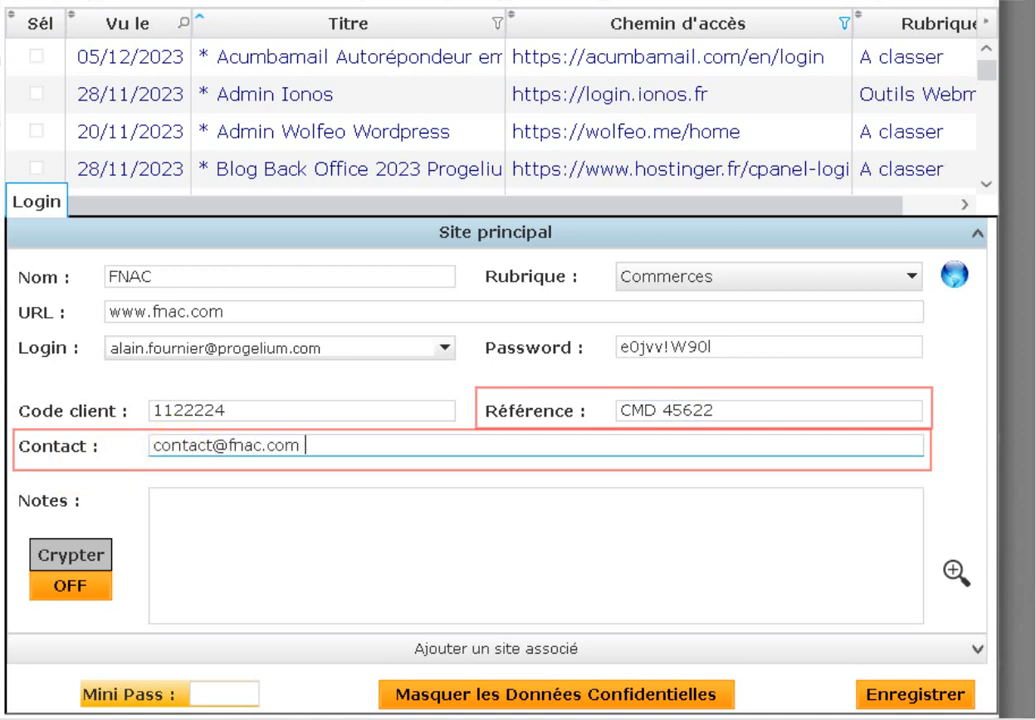
text(et Te)
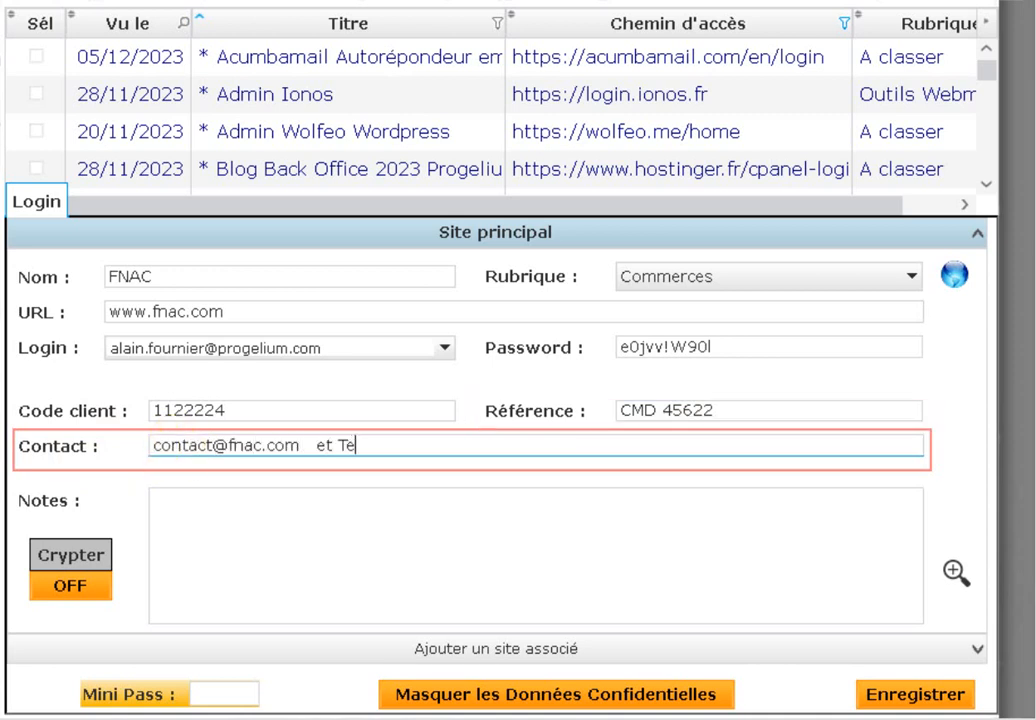
text(l : )
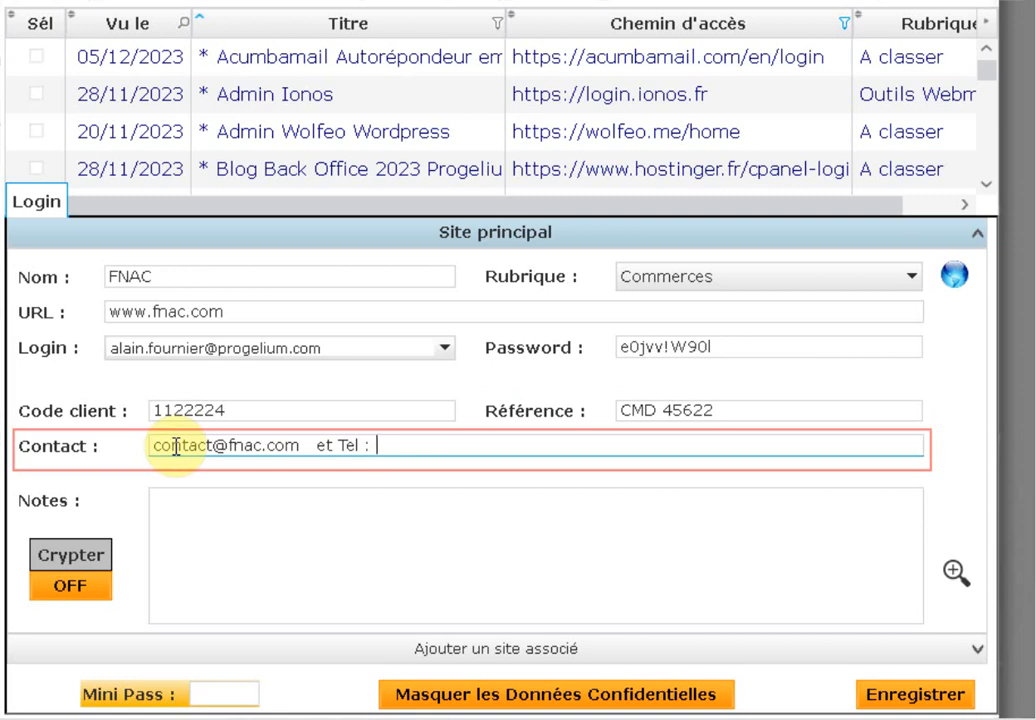
text(01-55-55)
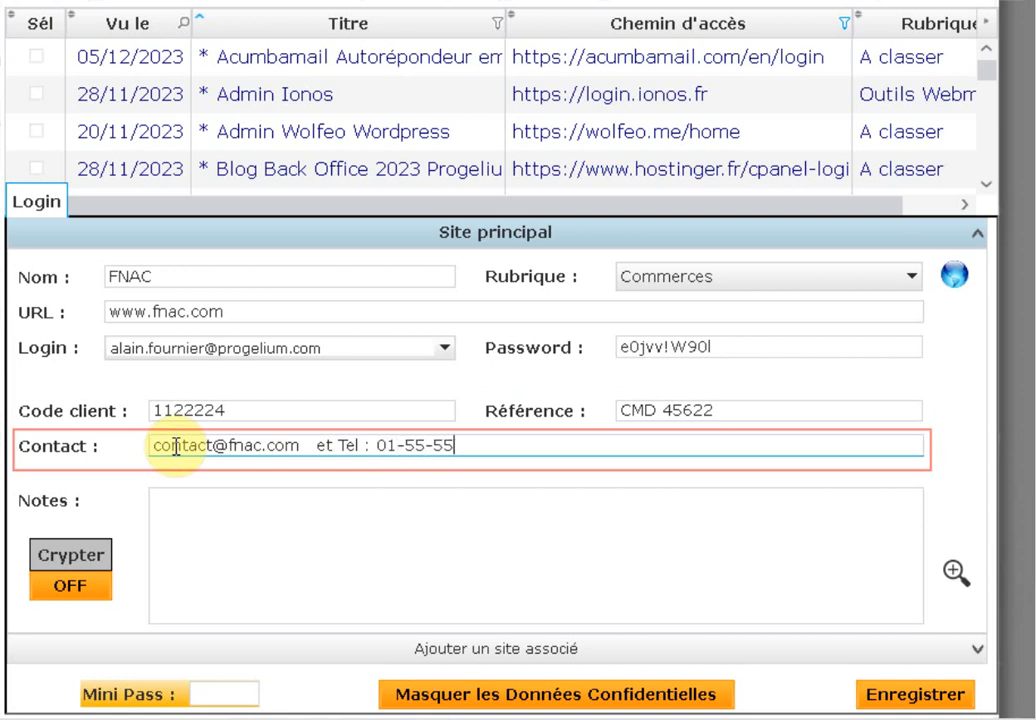
text(-66-66)
click(319, 562)
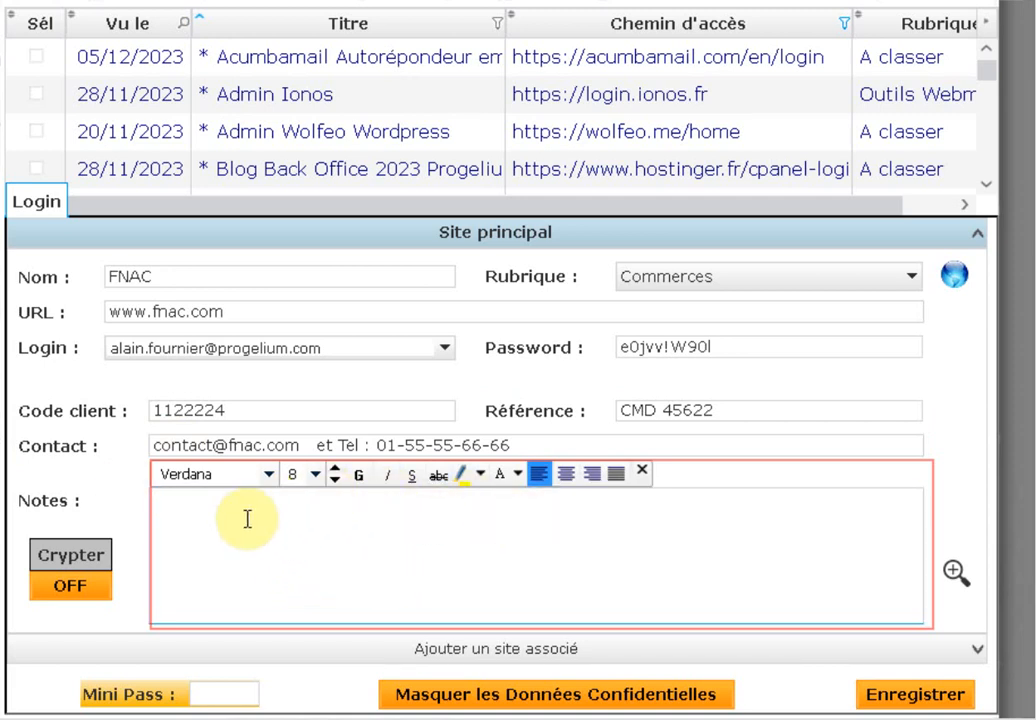
click(316, 475)
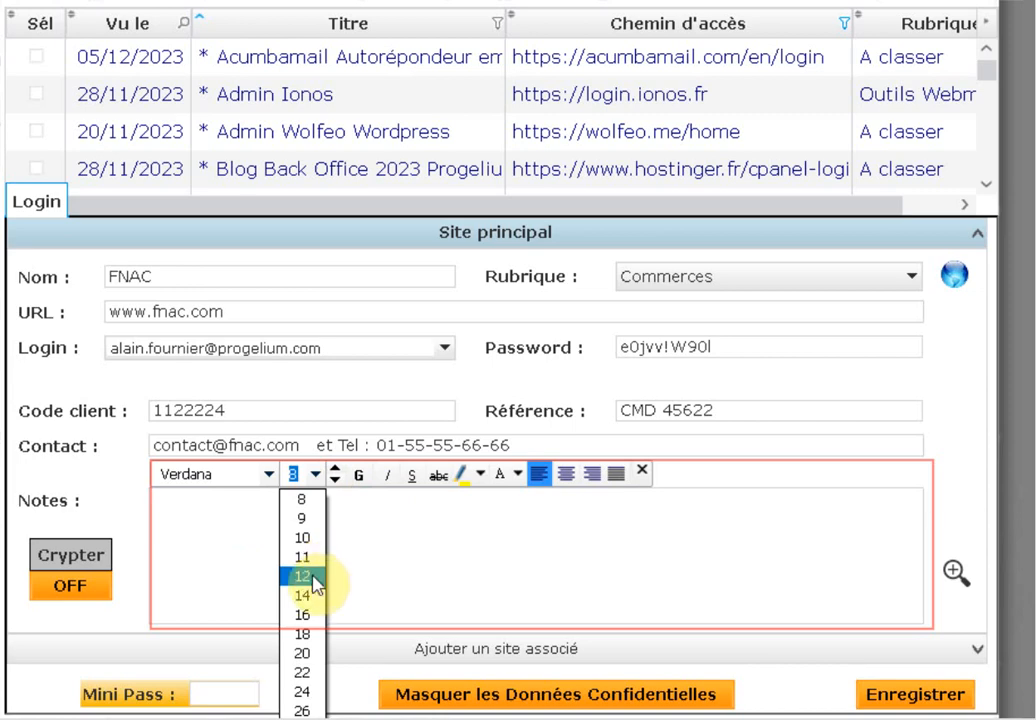
click(318, 578)
click(270, 476)
click(270, 476)
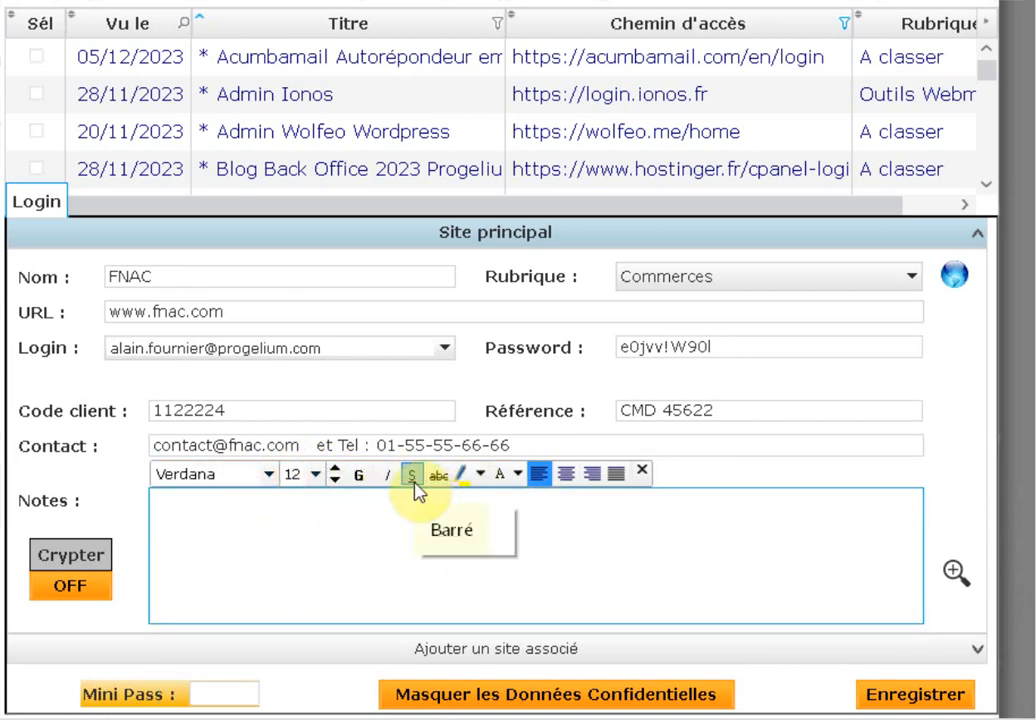
click(242, 520)
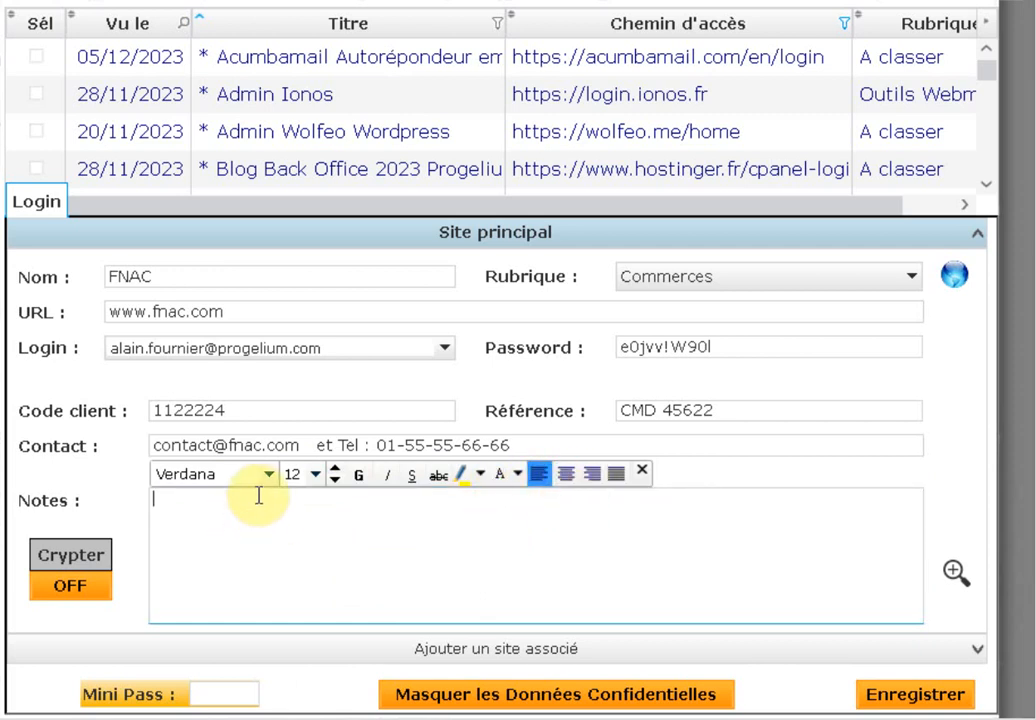
text(Achat d'un)
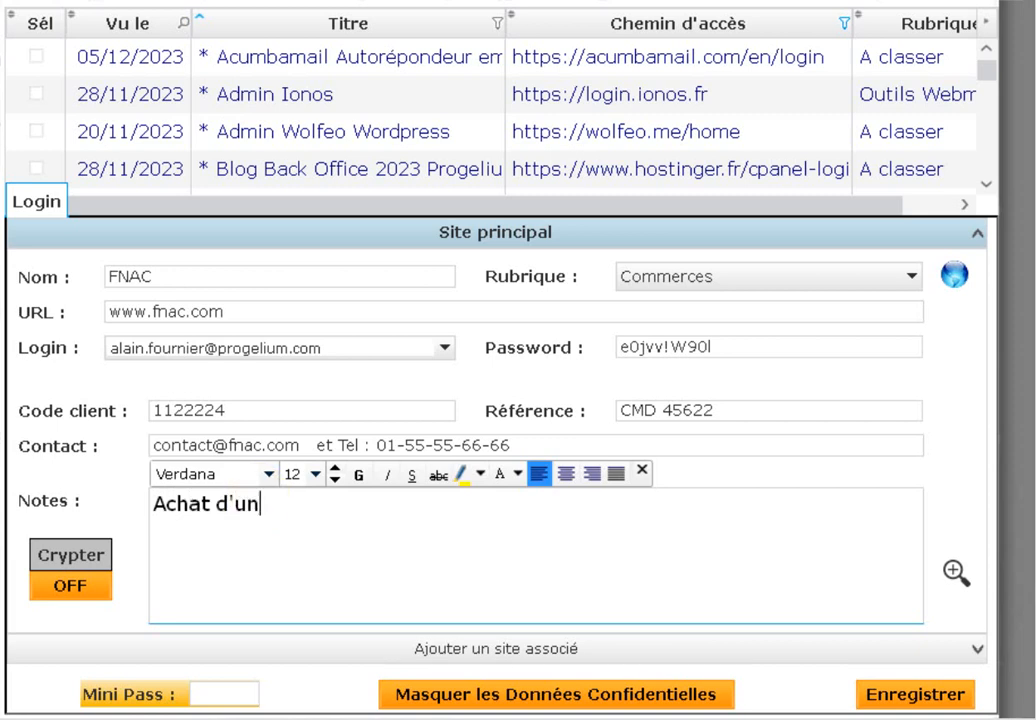
text( vélo )
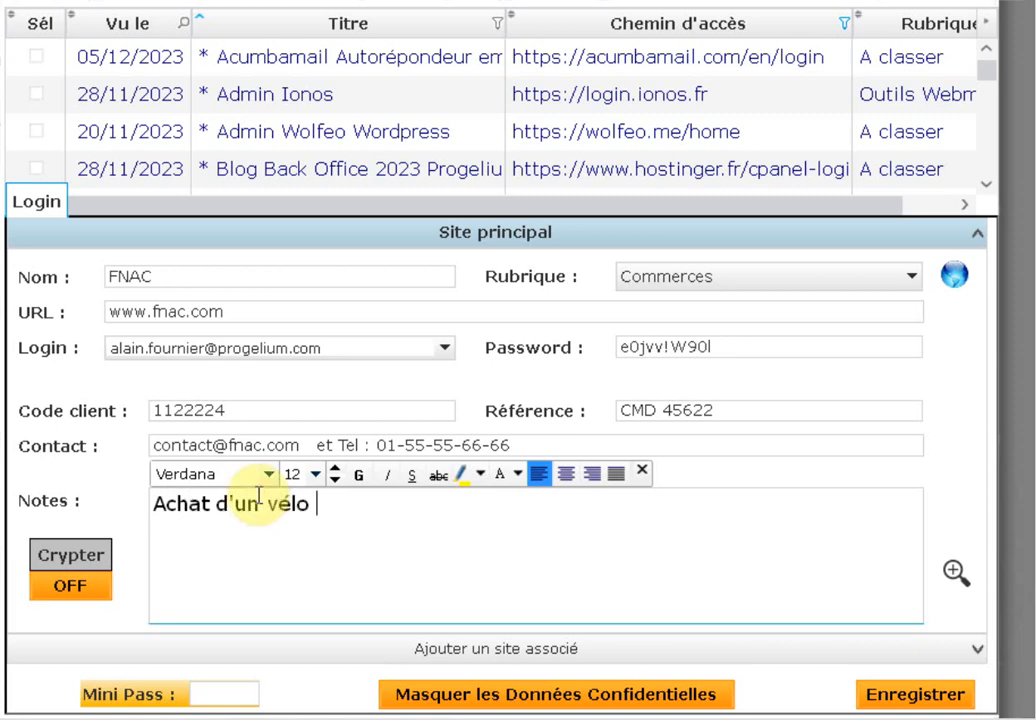
text(à 750€ )
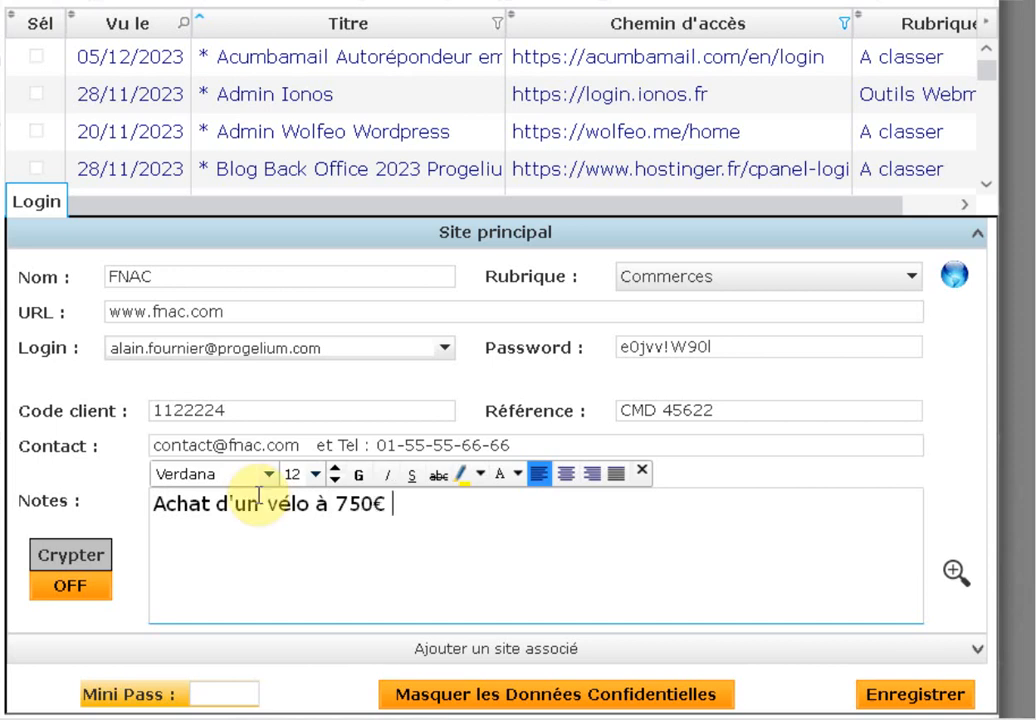
text(le 15/11)
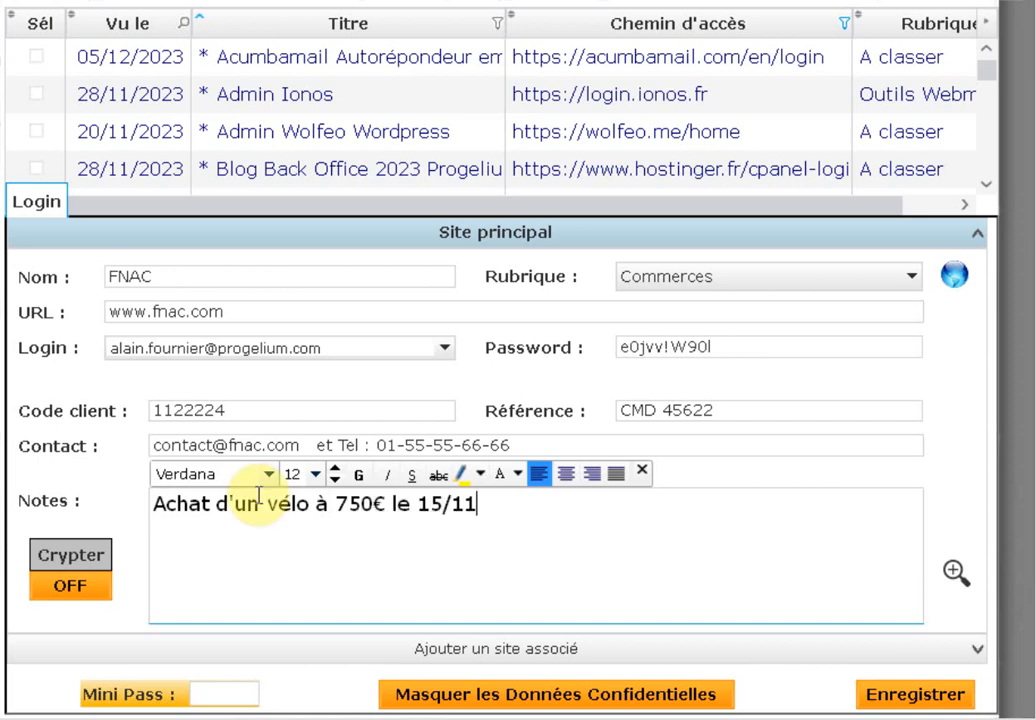
text(/2023)
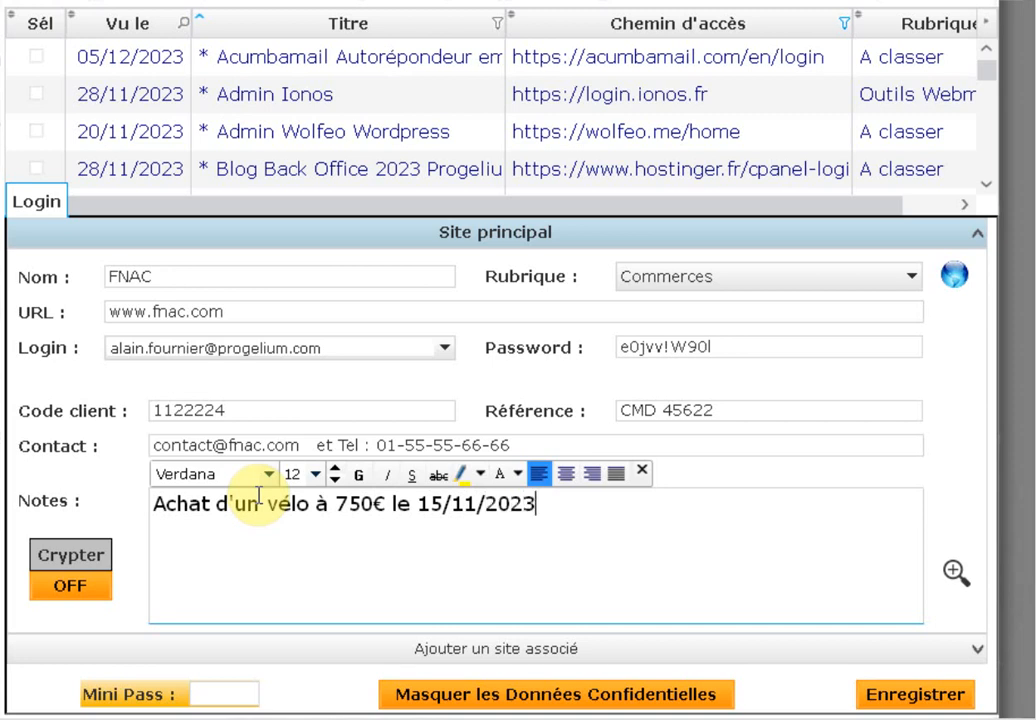
text( Ref CV)
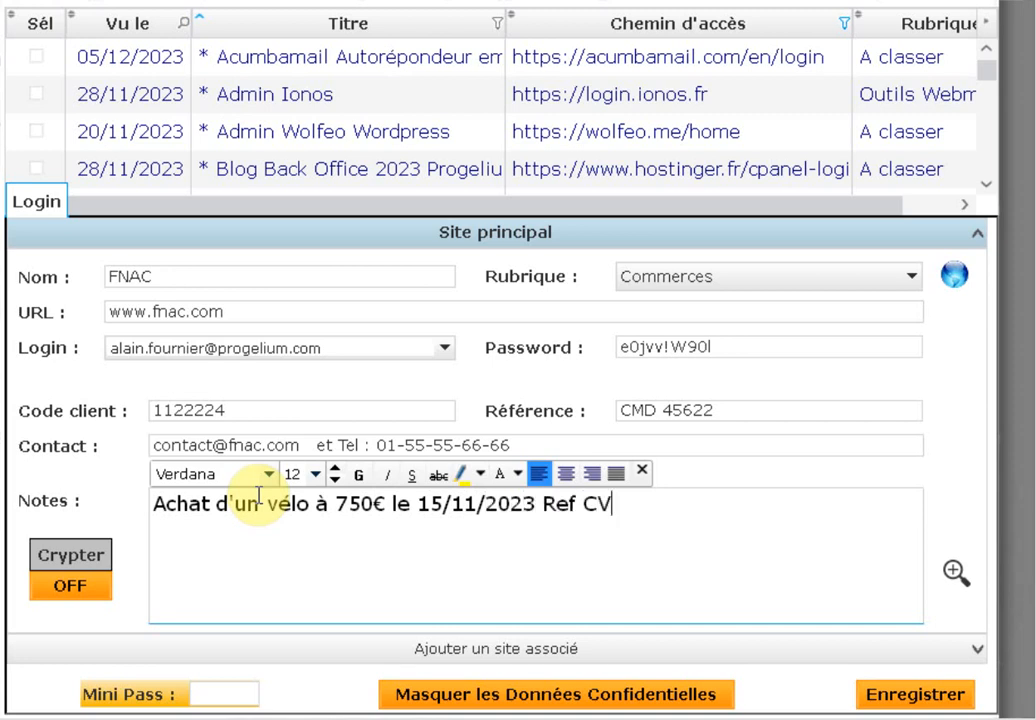
text(B456)
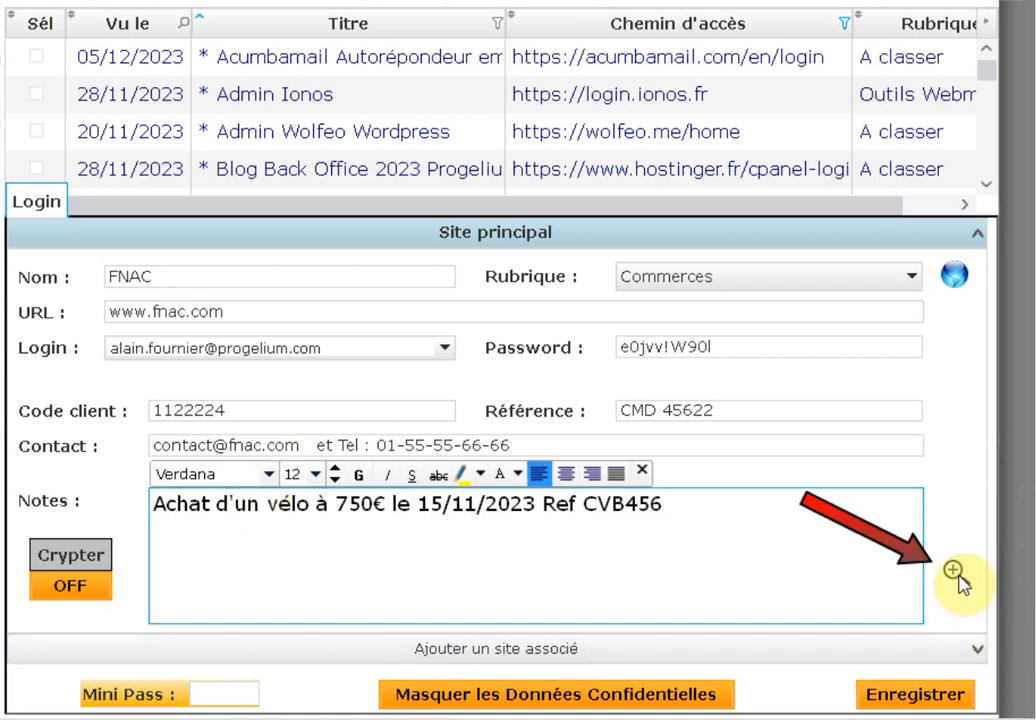
click(956, 573)
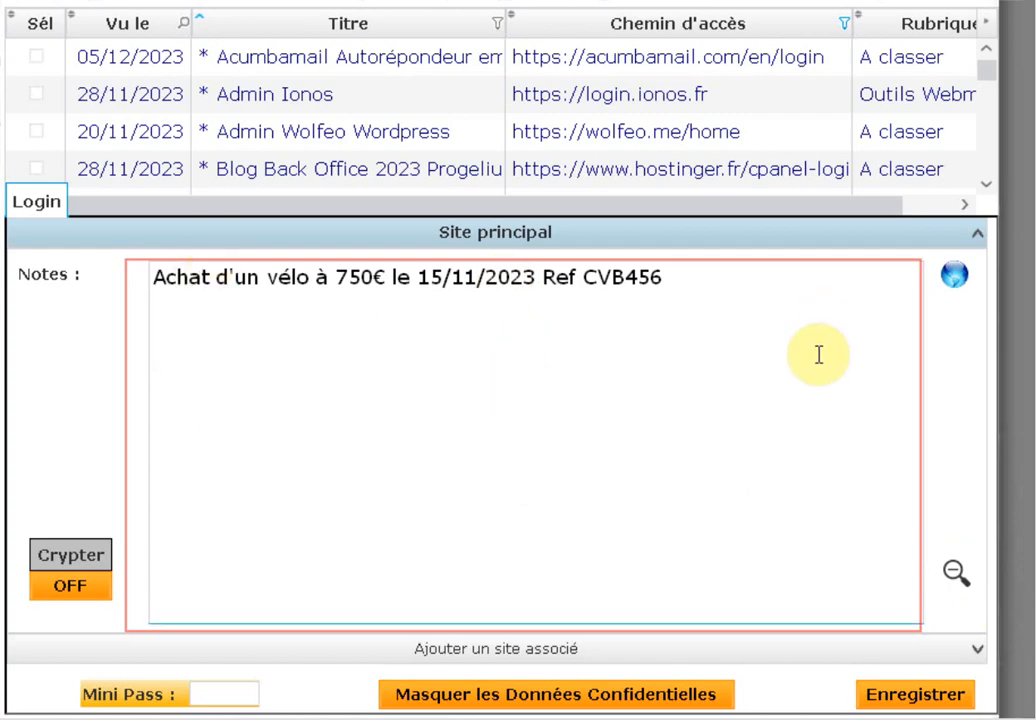
click(620, 420)
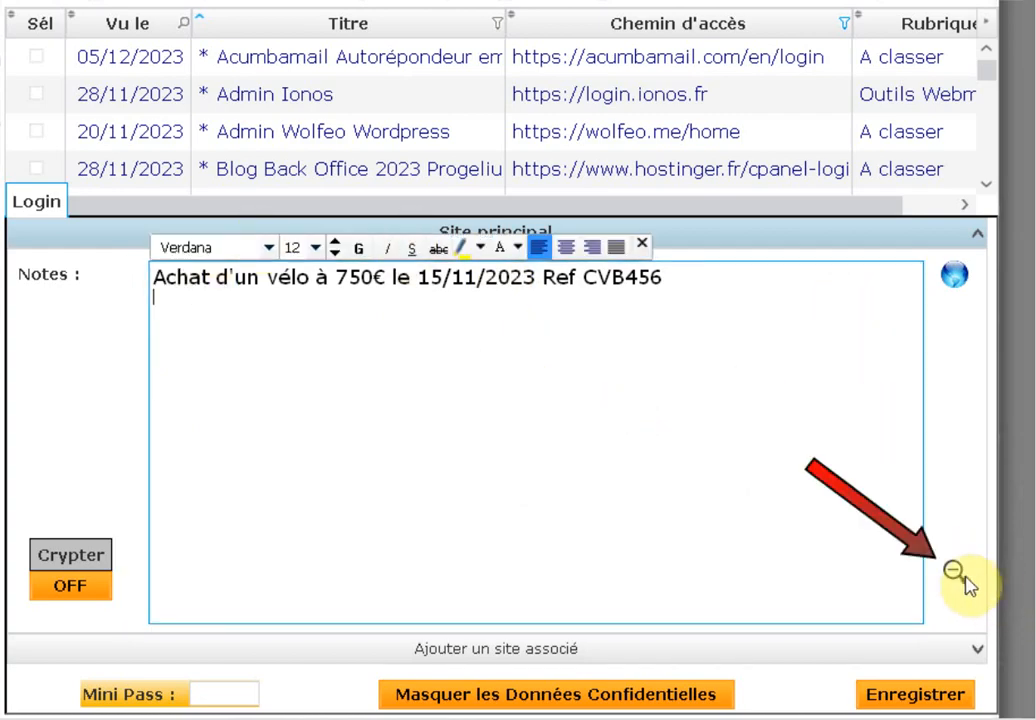
click(956, 576)
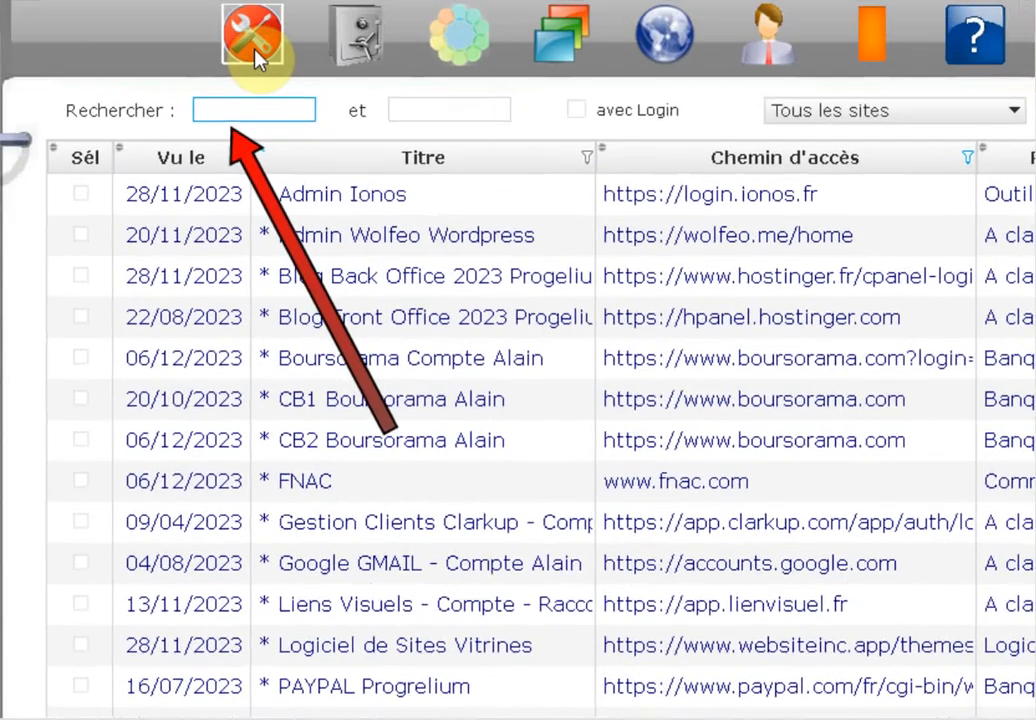
text(fnac)
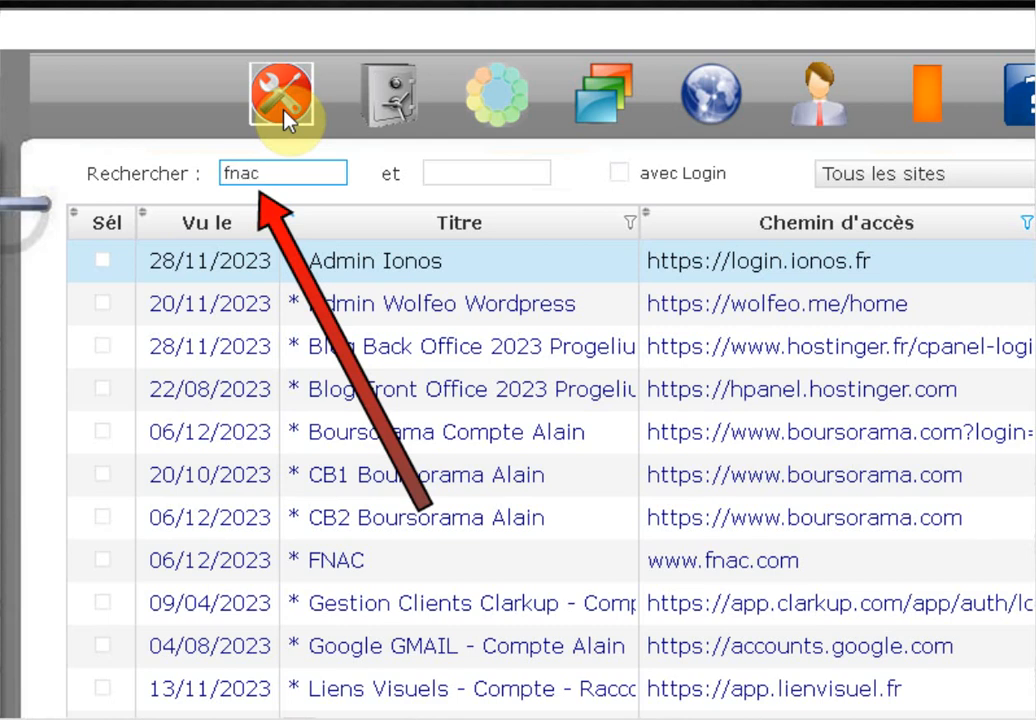
key(Return)
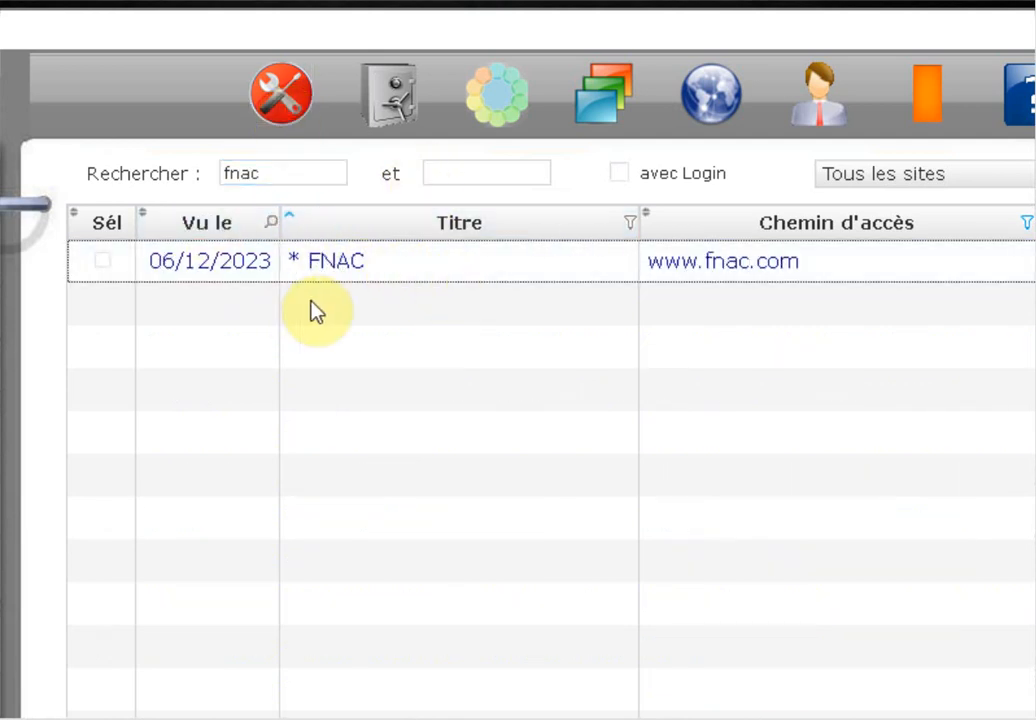
right_click(363, 272)
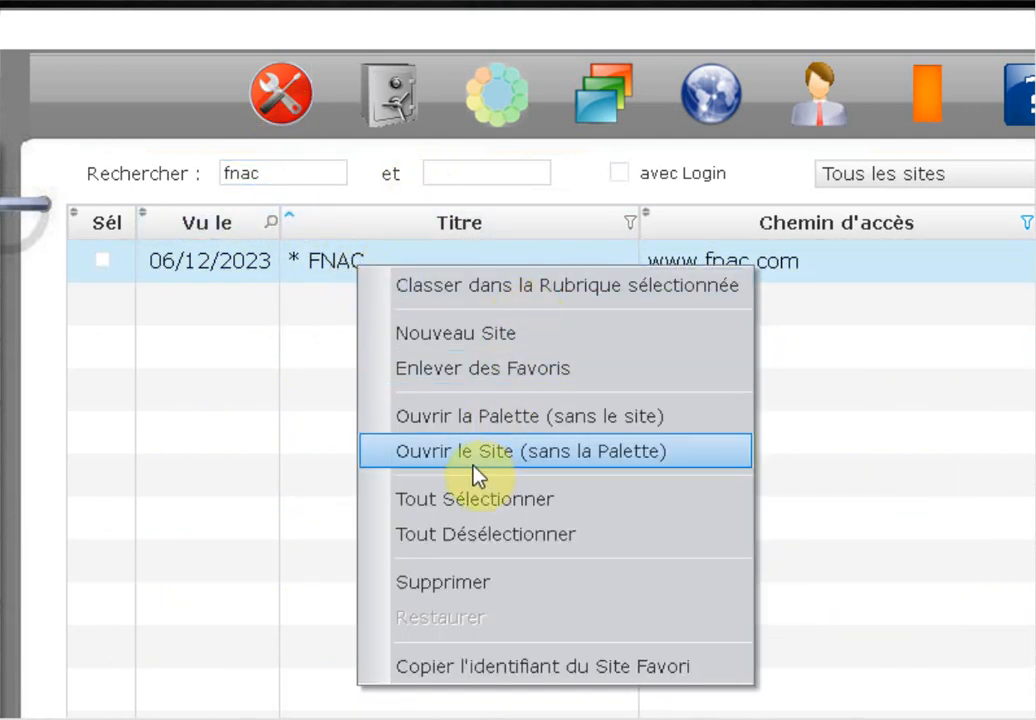
click(540, 372)
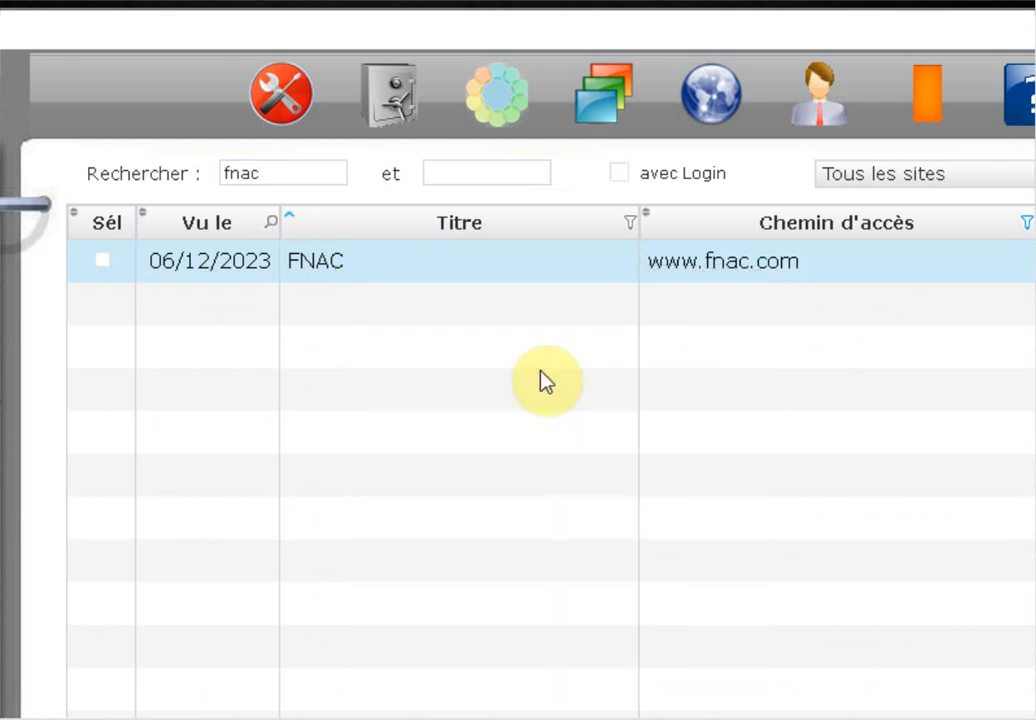
right_click(362, 264)
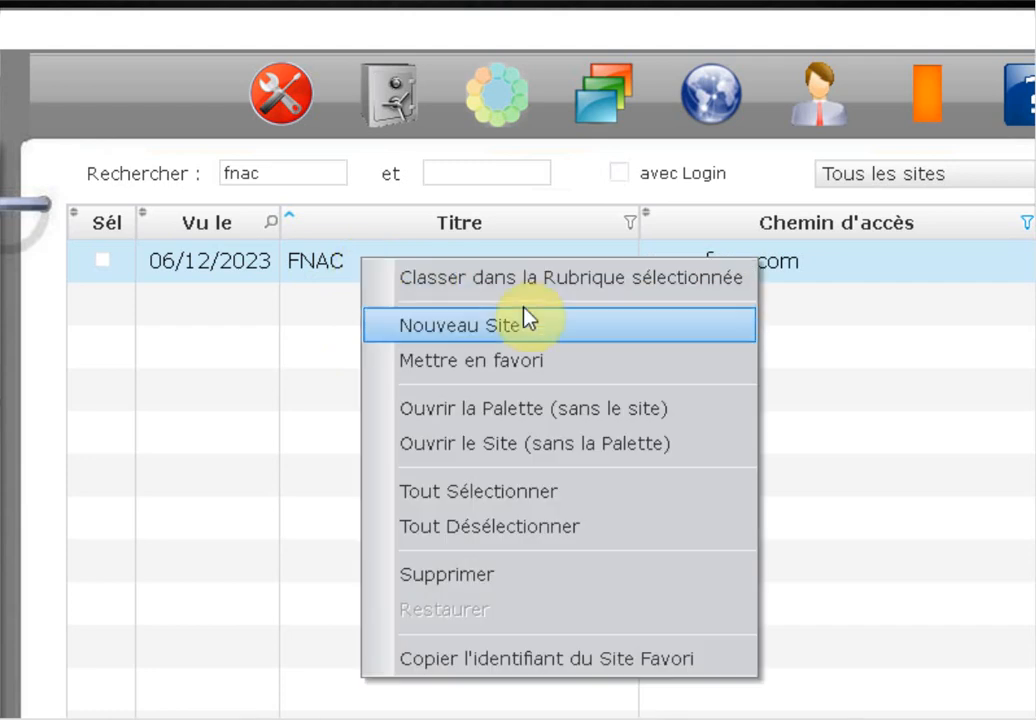
click(462, 362)
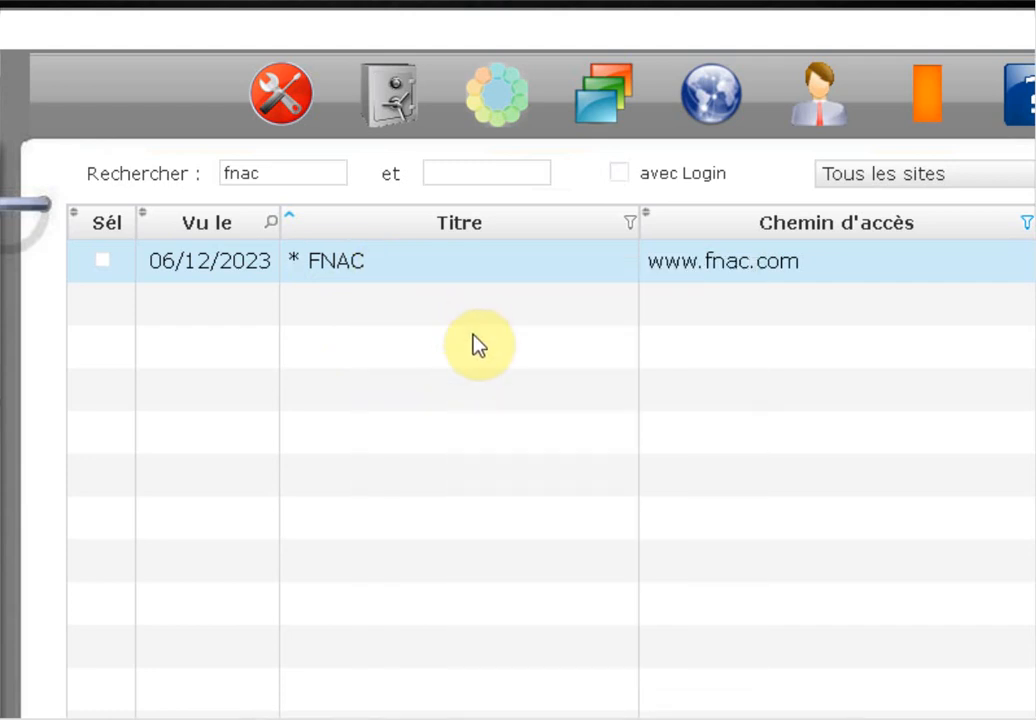
click(902, 168)
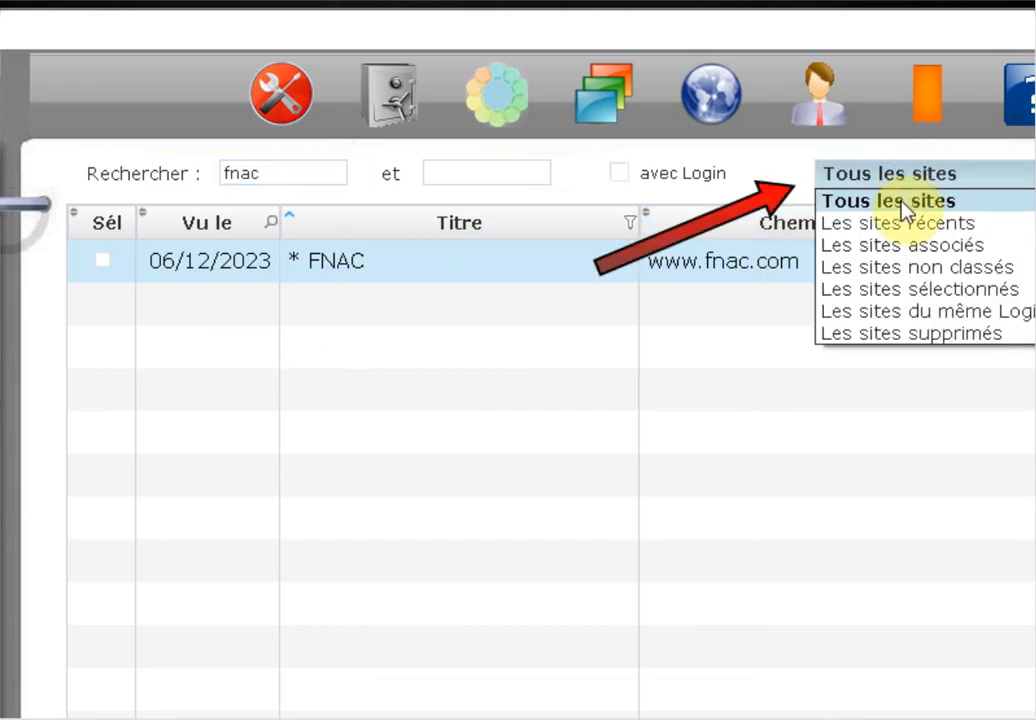
click(900, 200)
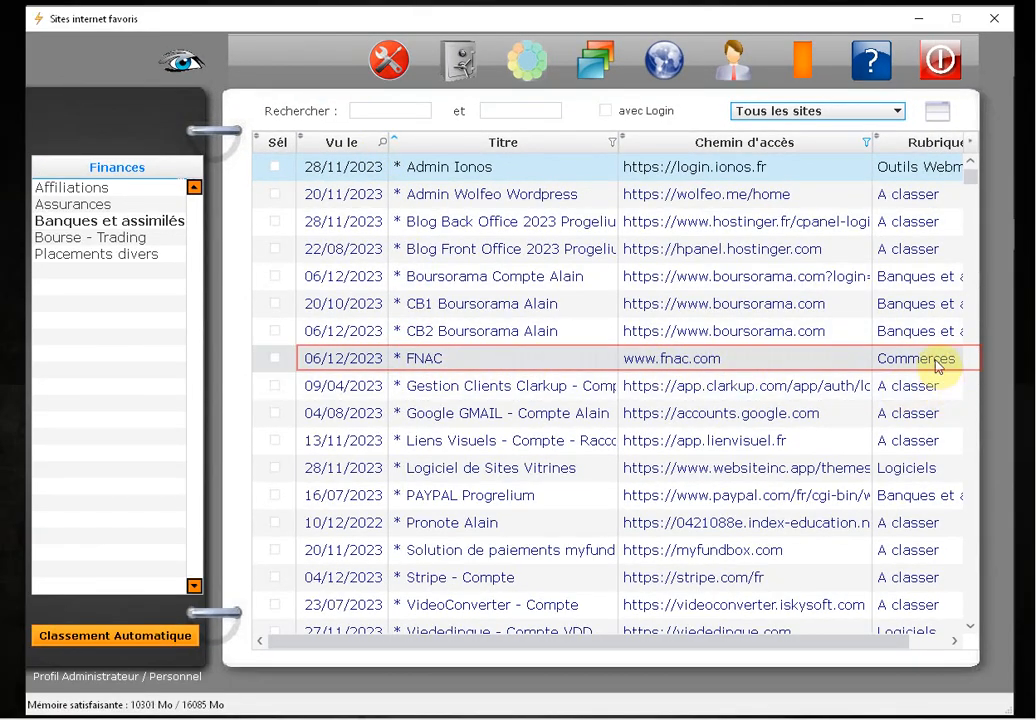
Open the FNAC record, mask its confidential data, then reveal it with the profile password
click(459, 360)
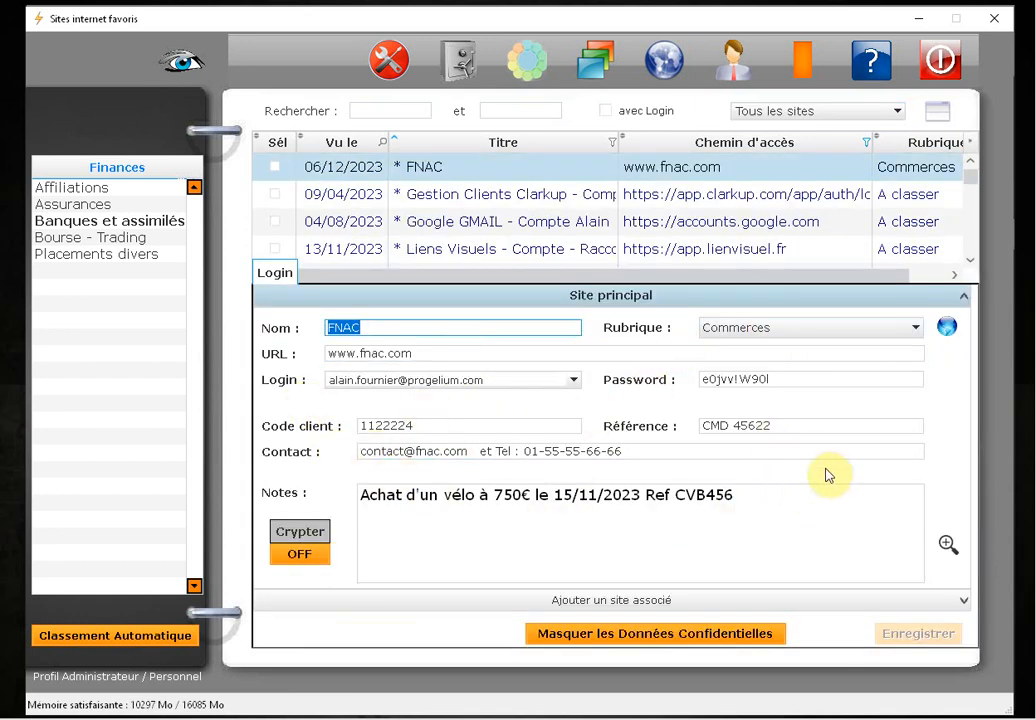
click(752, 646)
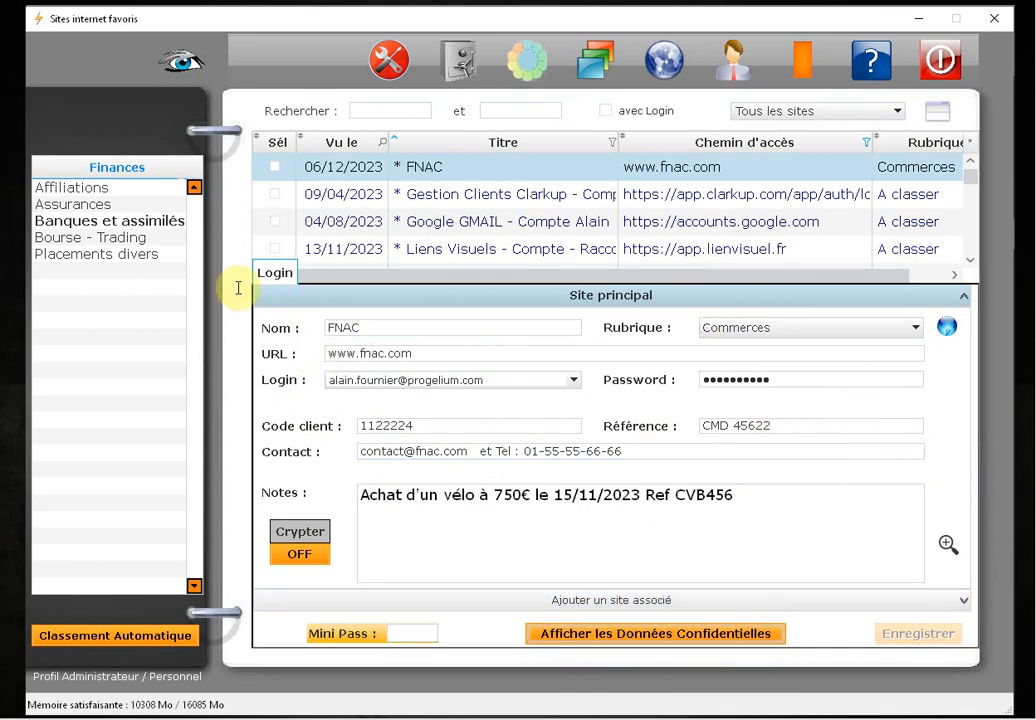
click(745, 386)
click(553, 401)
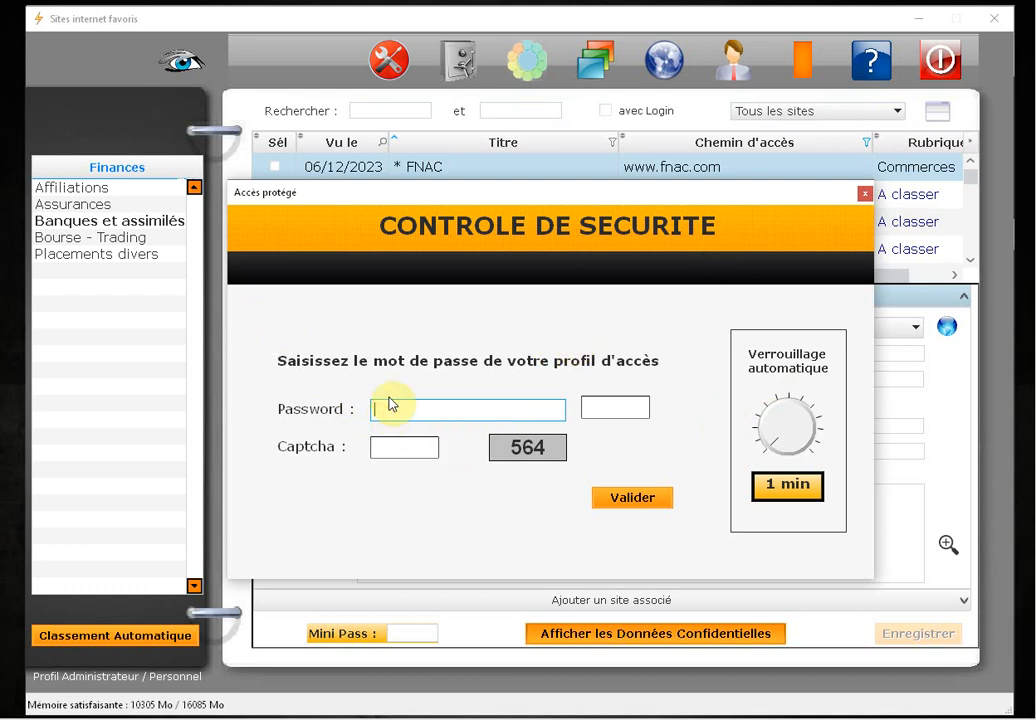
text(••)
key(Return)
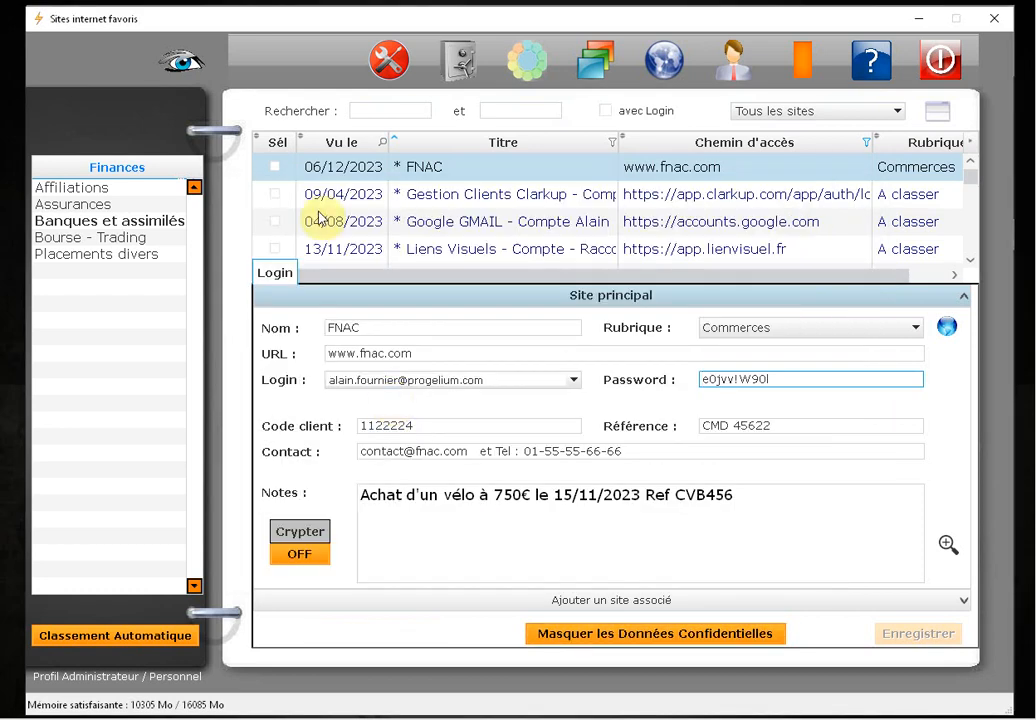
click(732, 379)
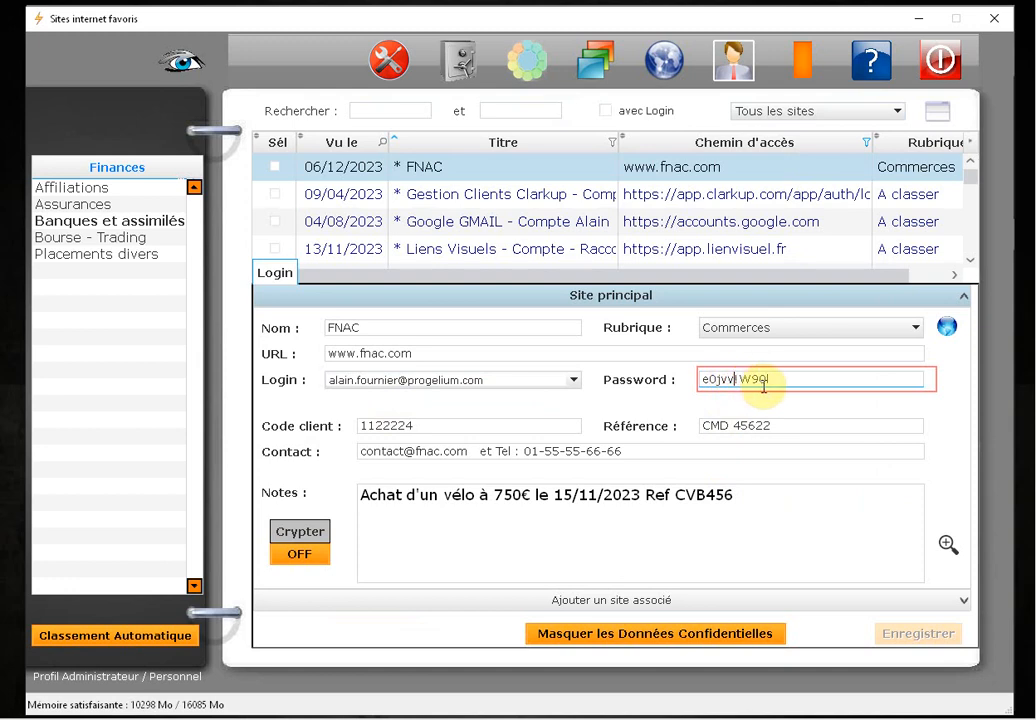
Add the line 'qsddsdqsdqs' to the FNAC notes, set Crypter ON, and save the record
click(525, 534)
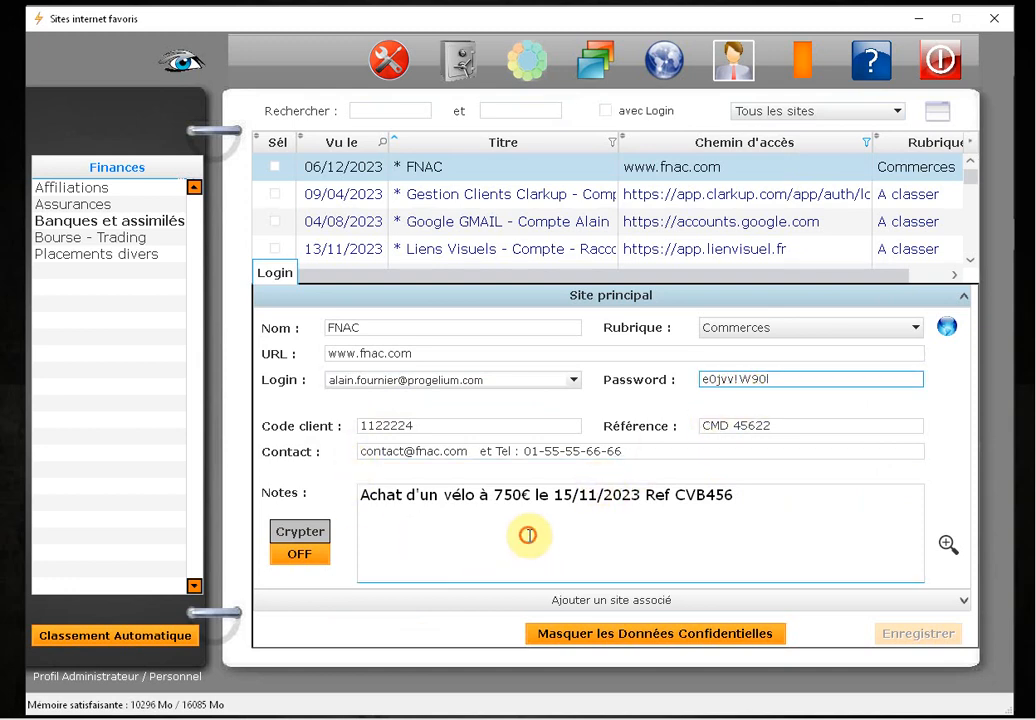
click(802, 497)
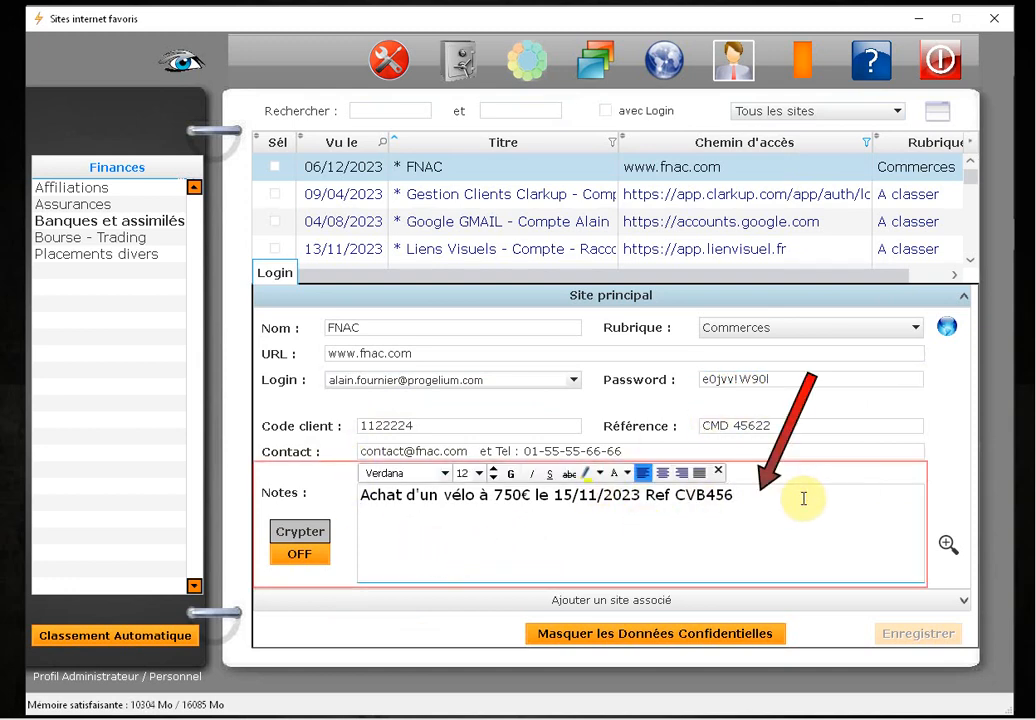
key(Return)
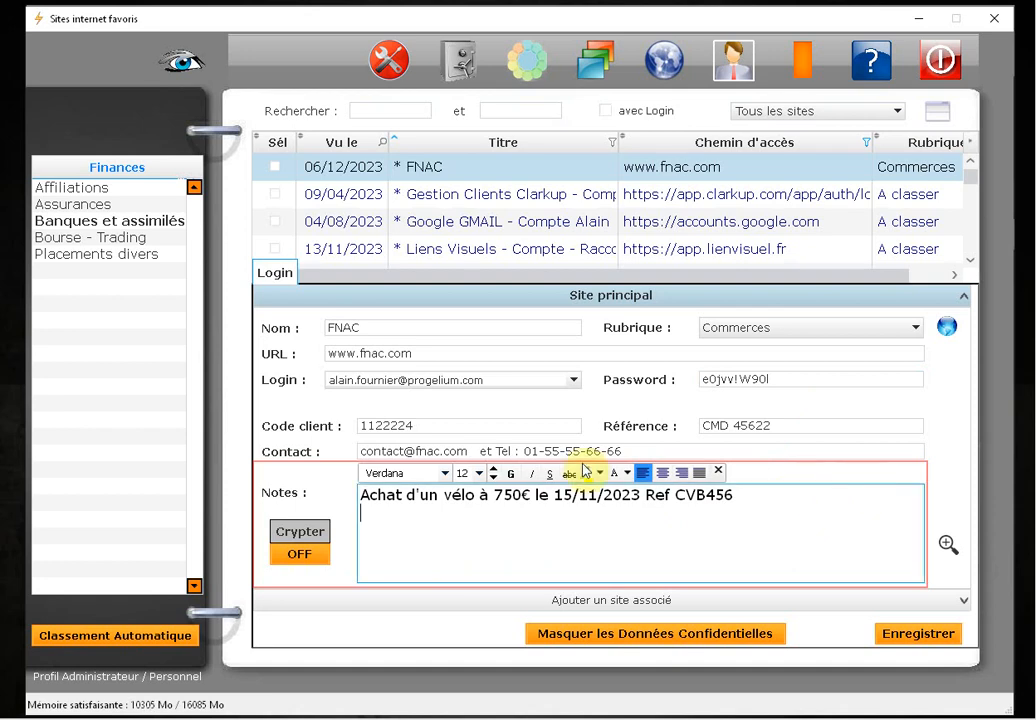
click(379, 350)
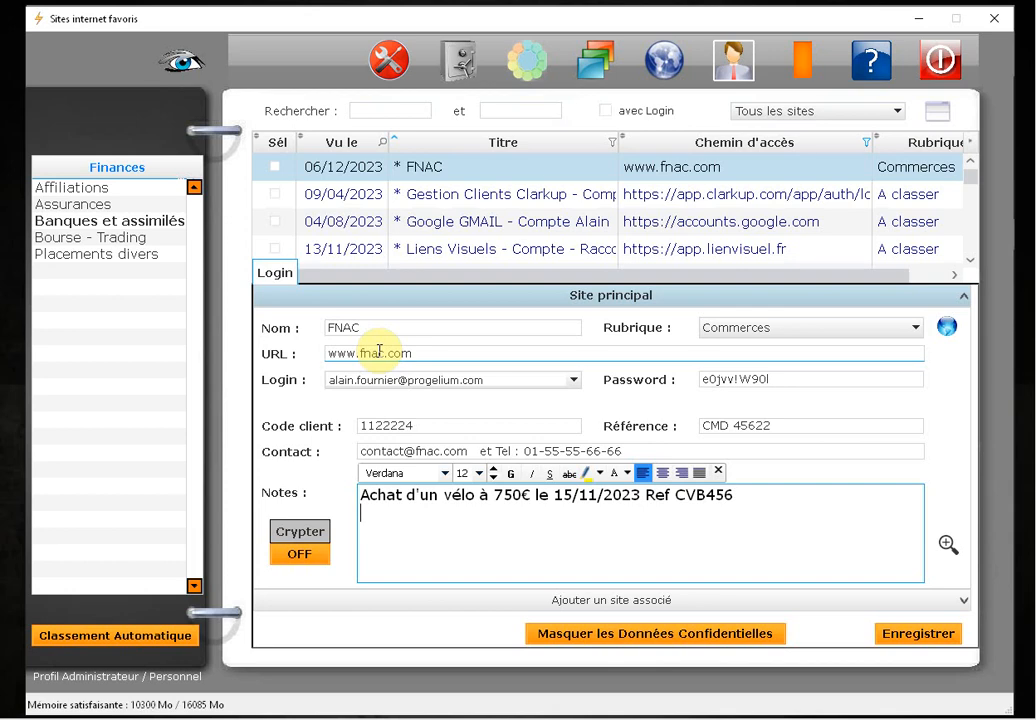
key(Return)
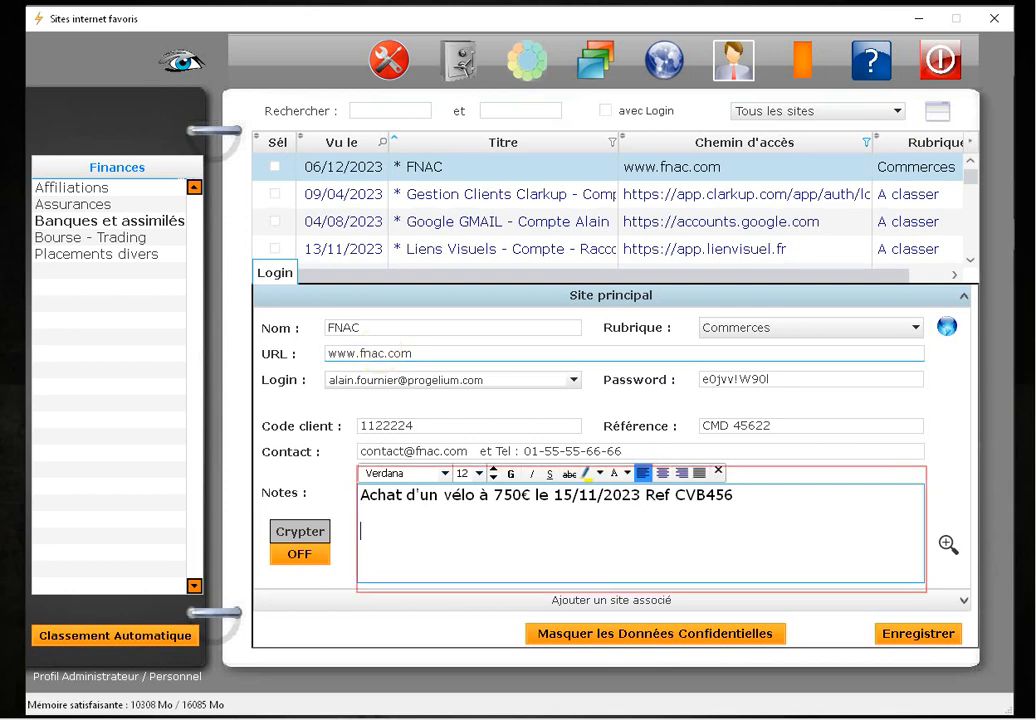
text(qsddsdqsdqsdqsdq)
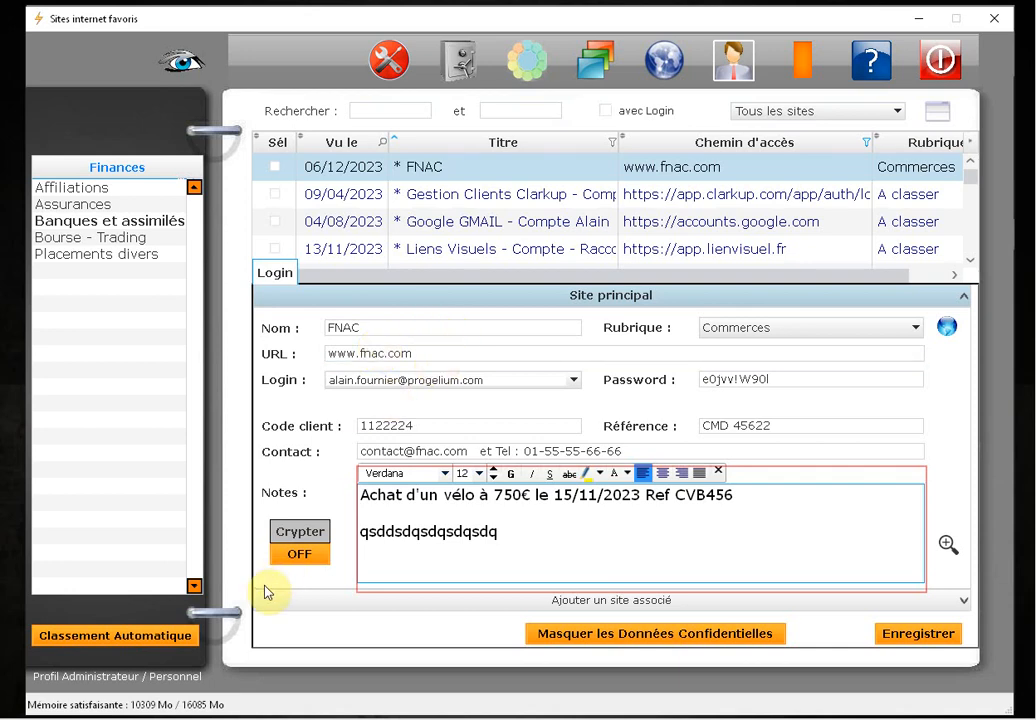
click(299, 554)
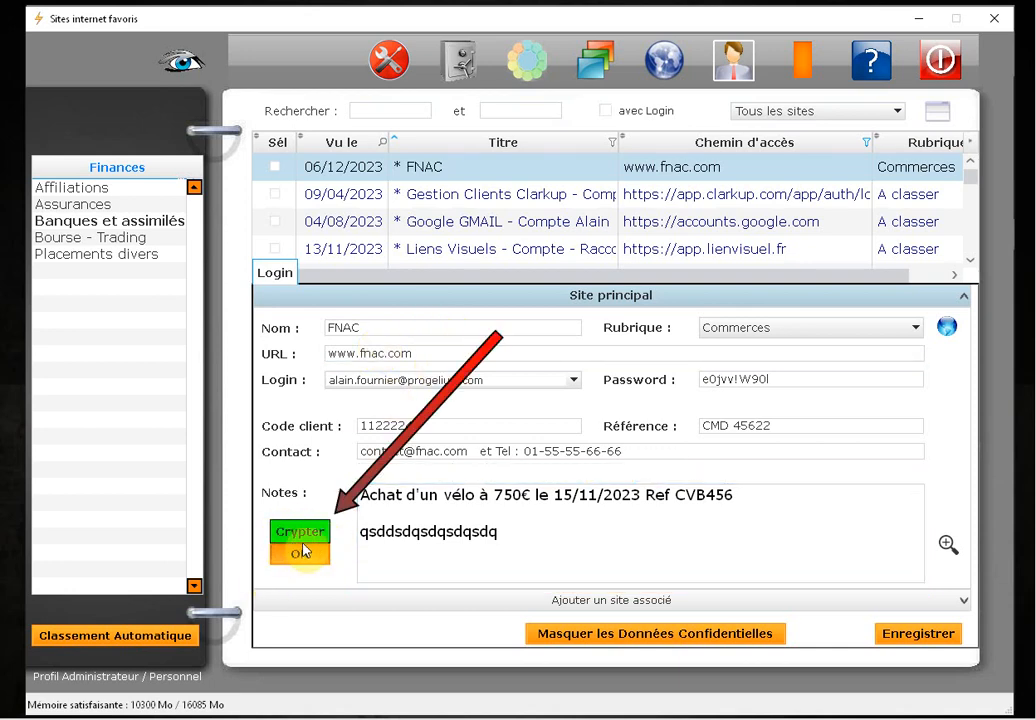
click(913, 641)
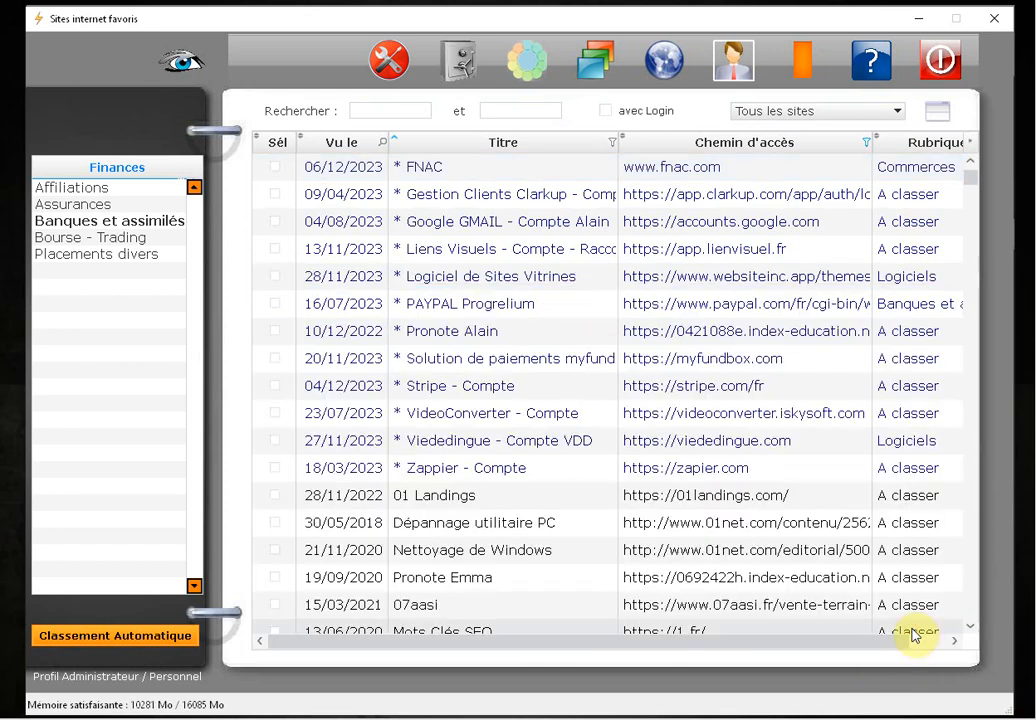
Reopen the FNAC record, mask its confidential data, and unlock it with the profile password
click(447, 166)
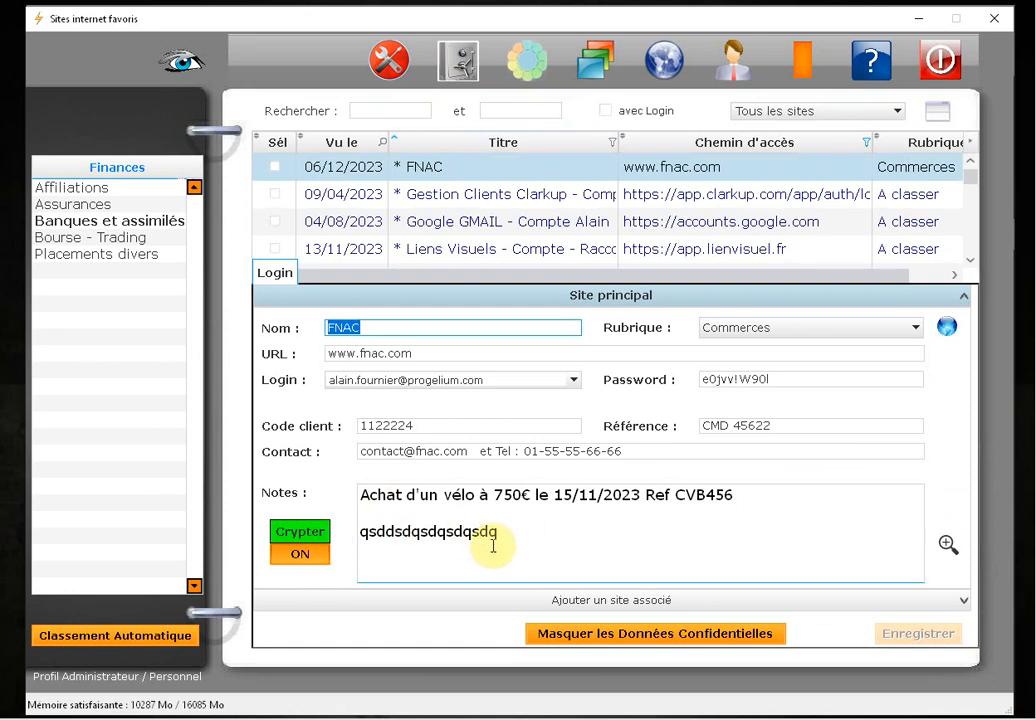
click(585, 631)
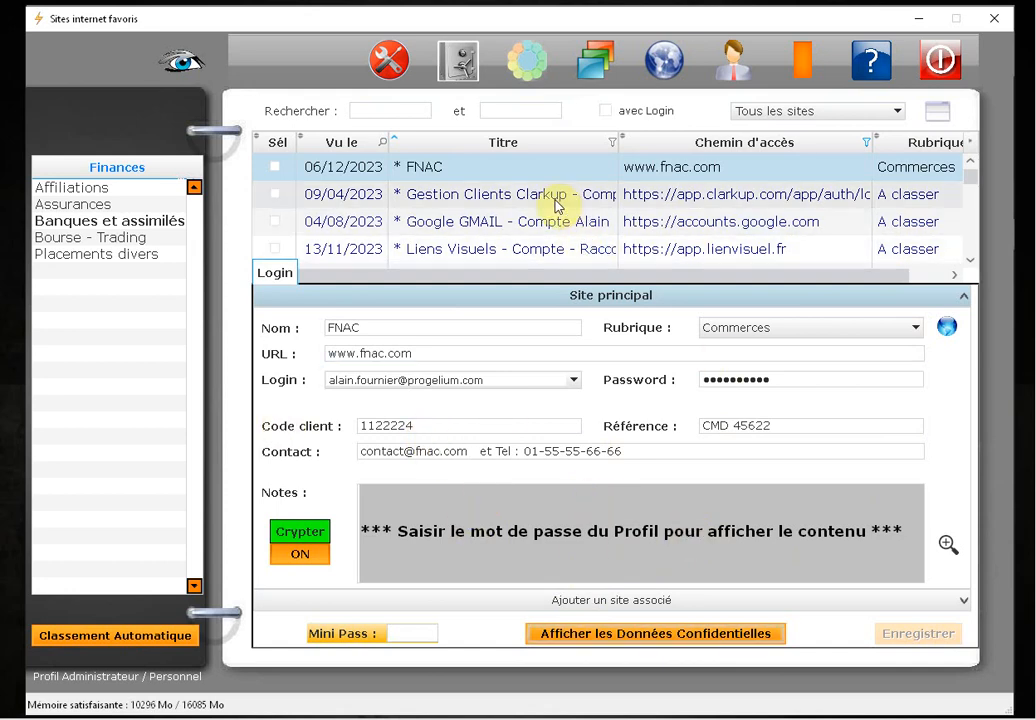
click(791, 382)
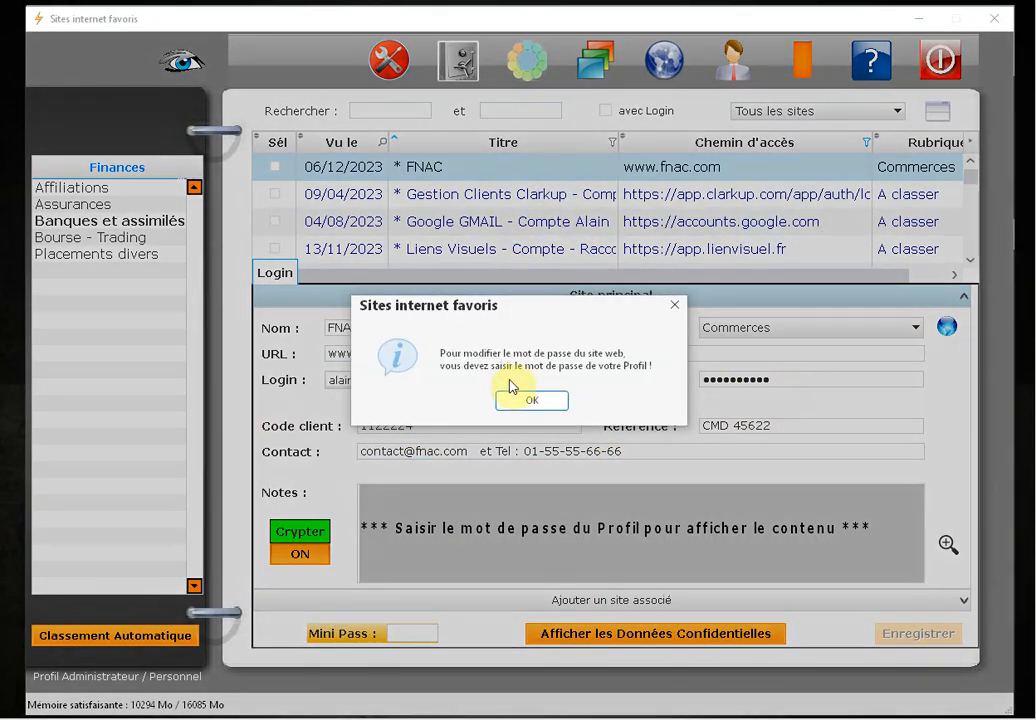
click(527, 402)
click(413, 412)
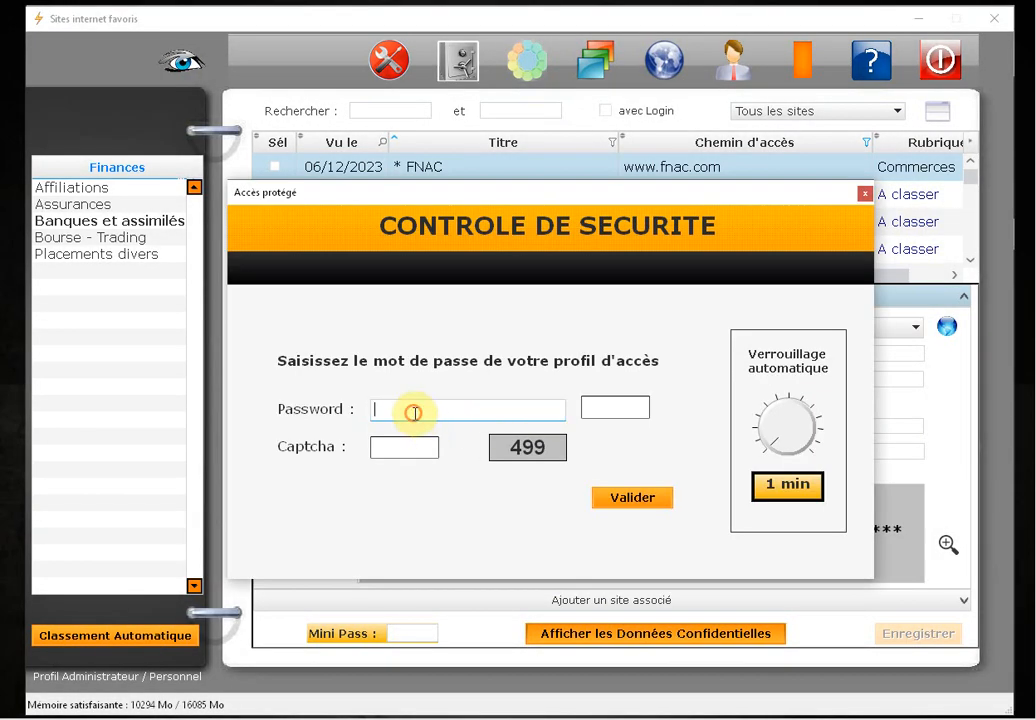
click(391, 407)
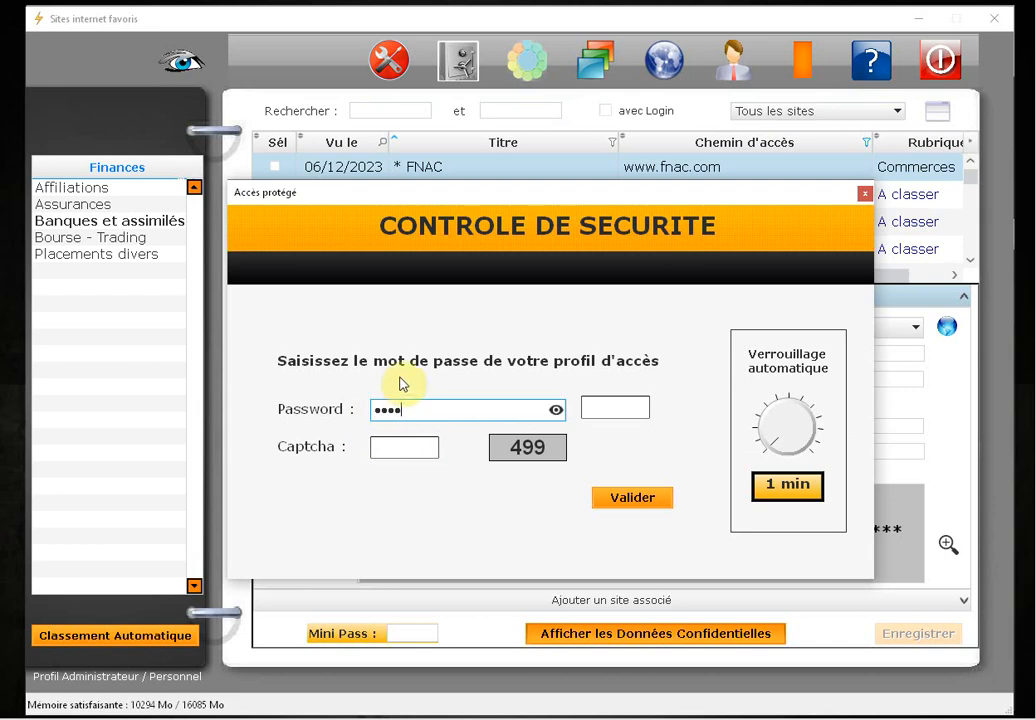
key(Return)
Edit the FNAC notes, set Crypter OFF, and save the record
click(786, 378)
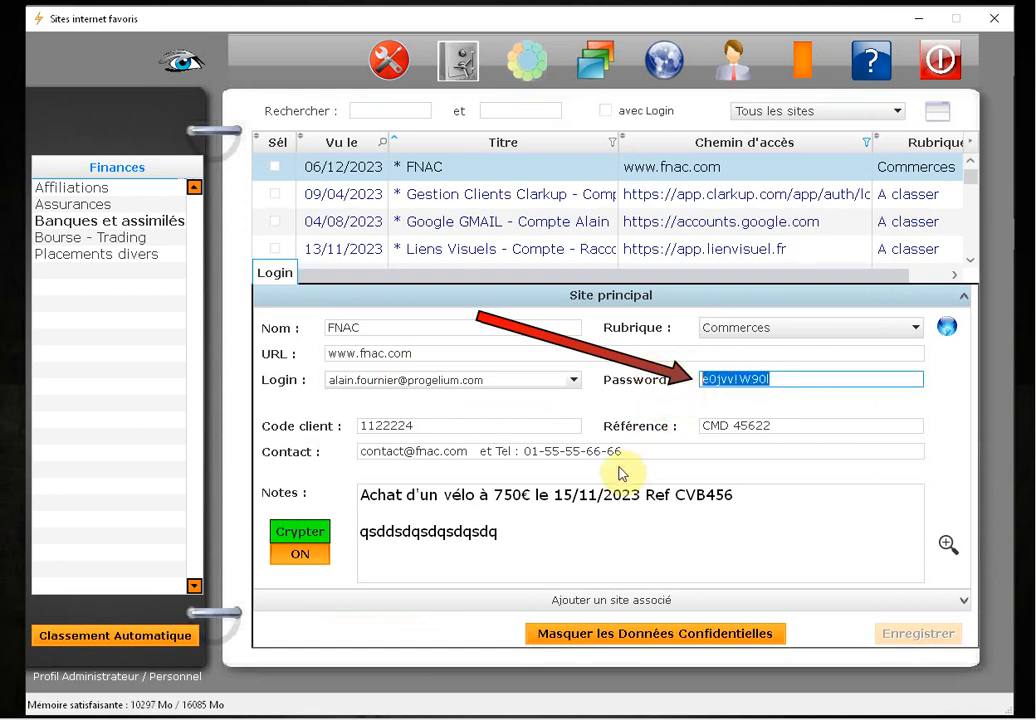
drag(505, 532, 305, 495)
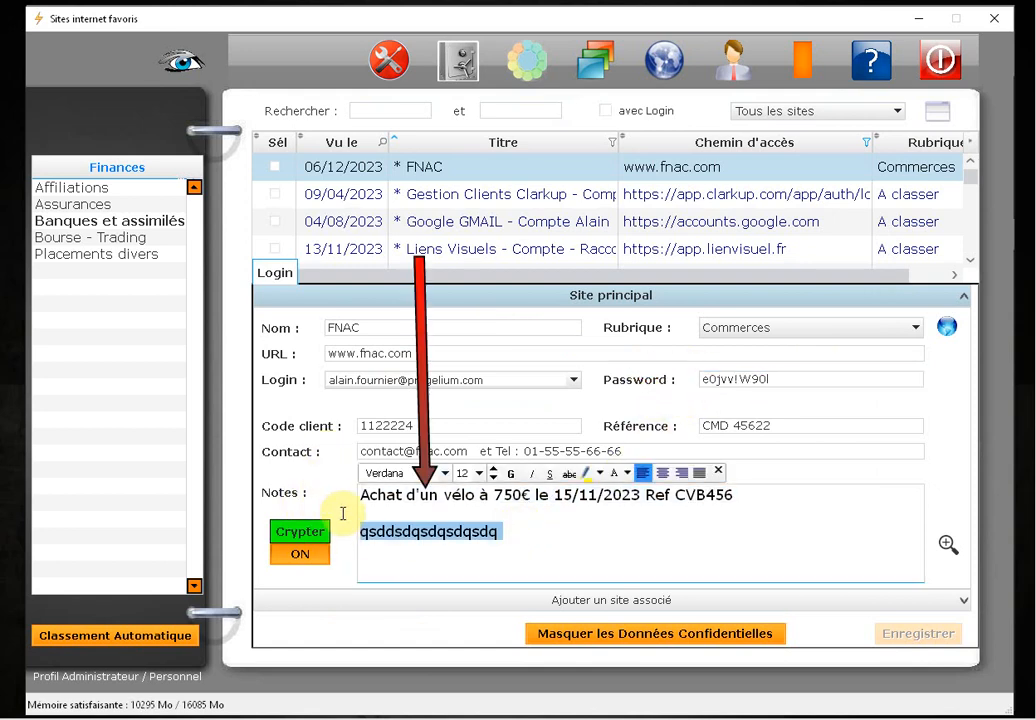
click(733, 571)
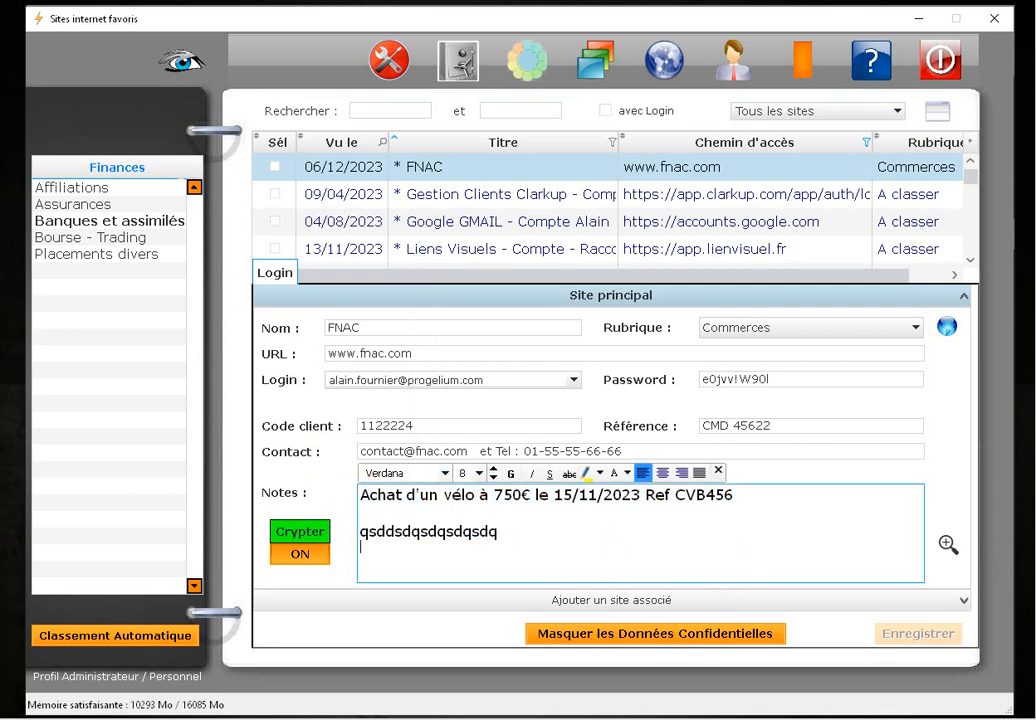
click(303, 553)
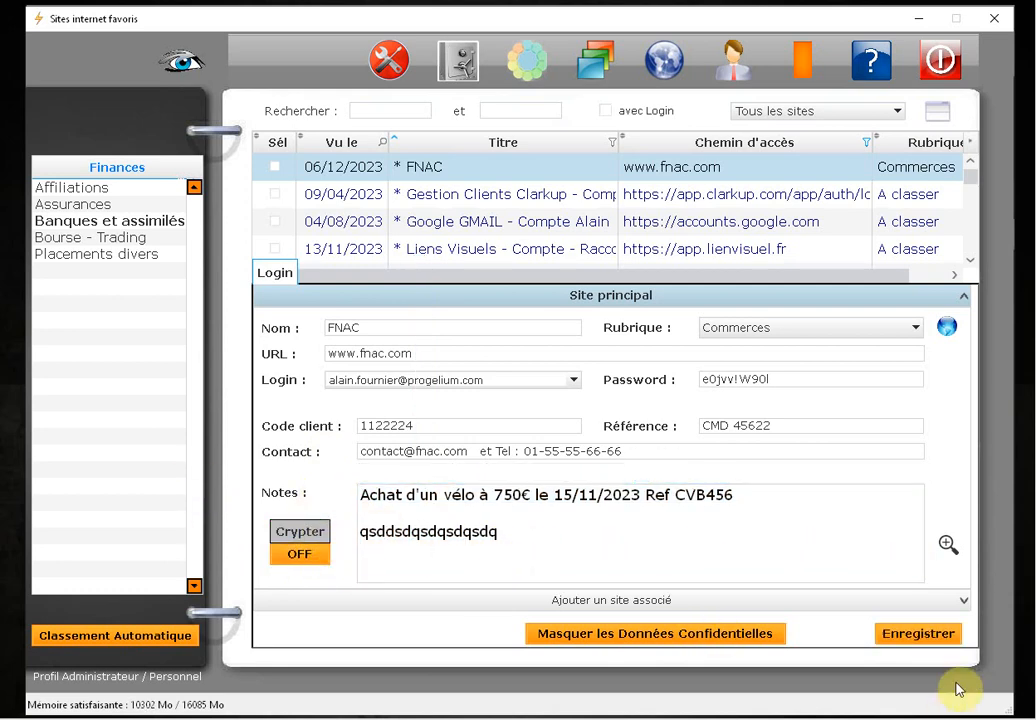
click(925, 640)
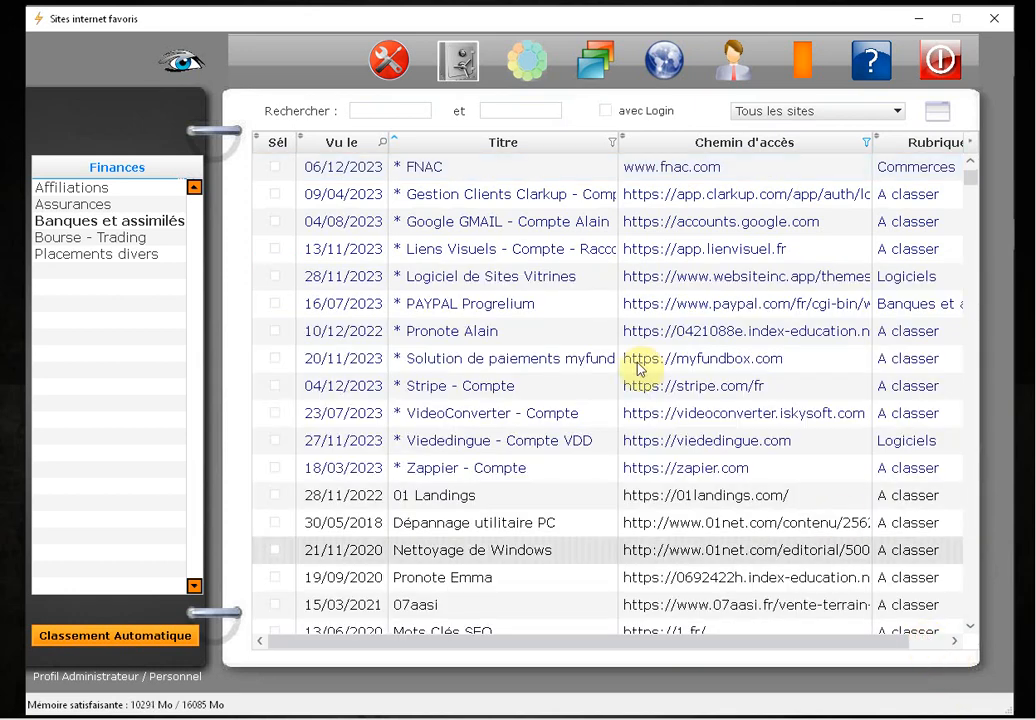
Open the FNAC entry's details and launch the FNAC website in the browser
click(594, 167)
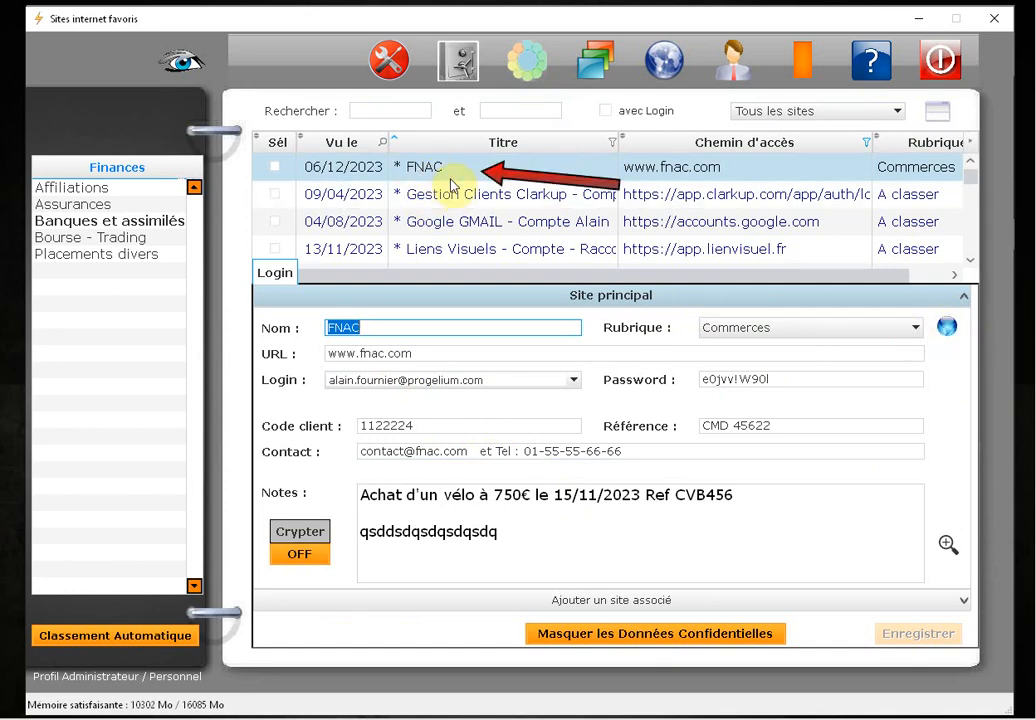
click(947, 329)
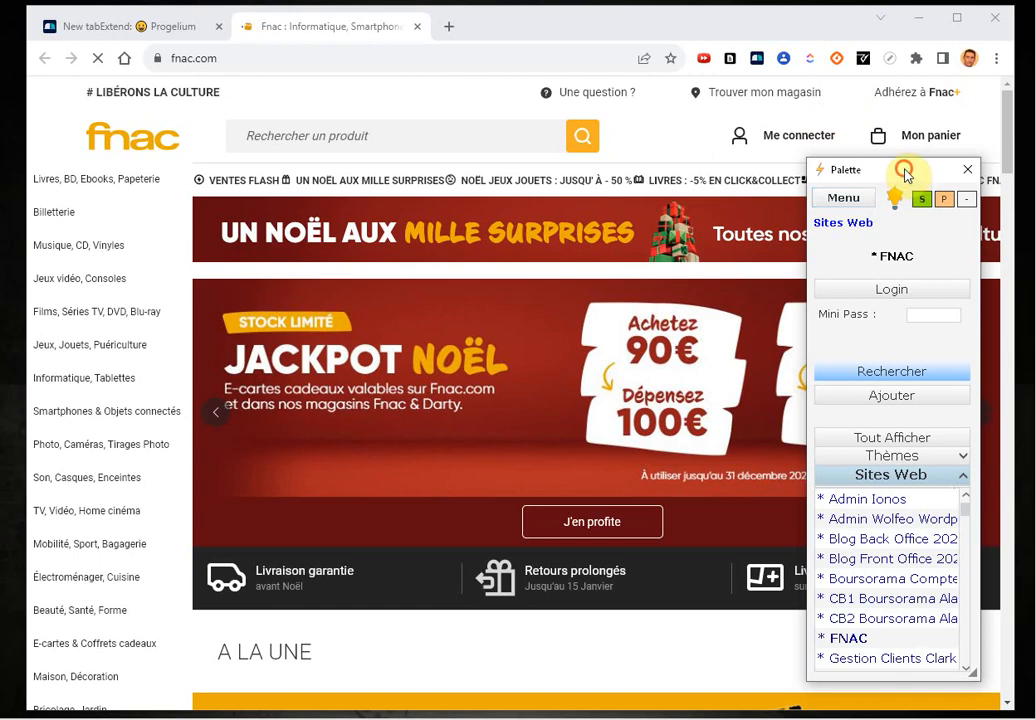
Move the Palette panel higher over the Fnac home page, hiding and restoring it from the taskbar
drag(904, 172, 913, 134)
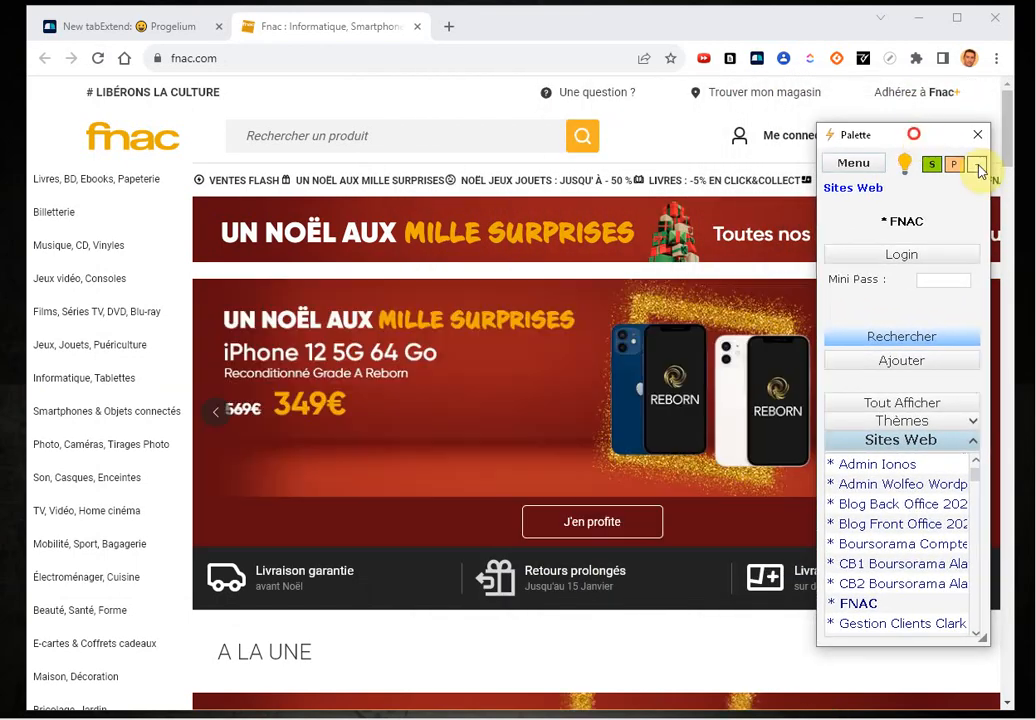
click(977, 170)
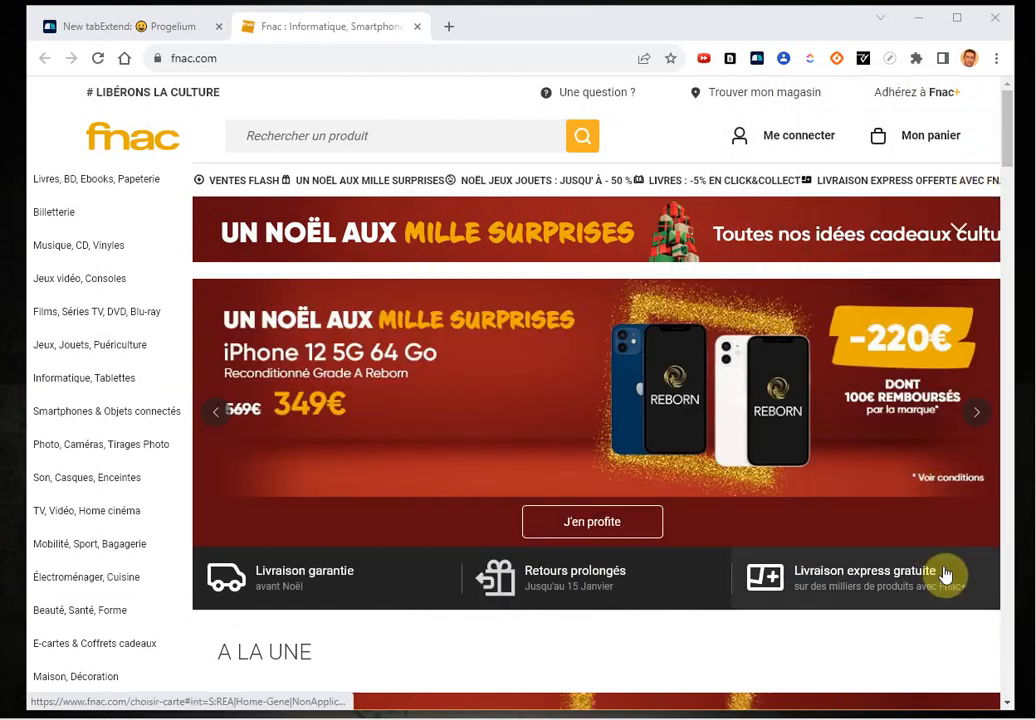
click(577, 716)
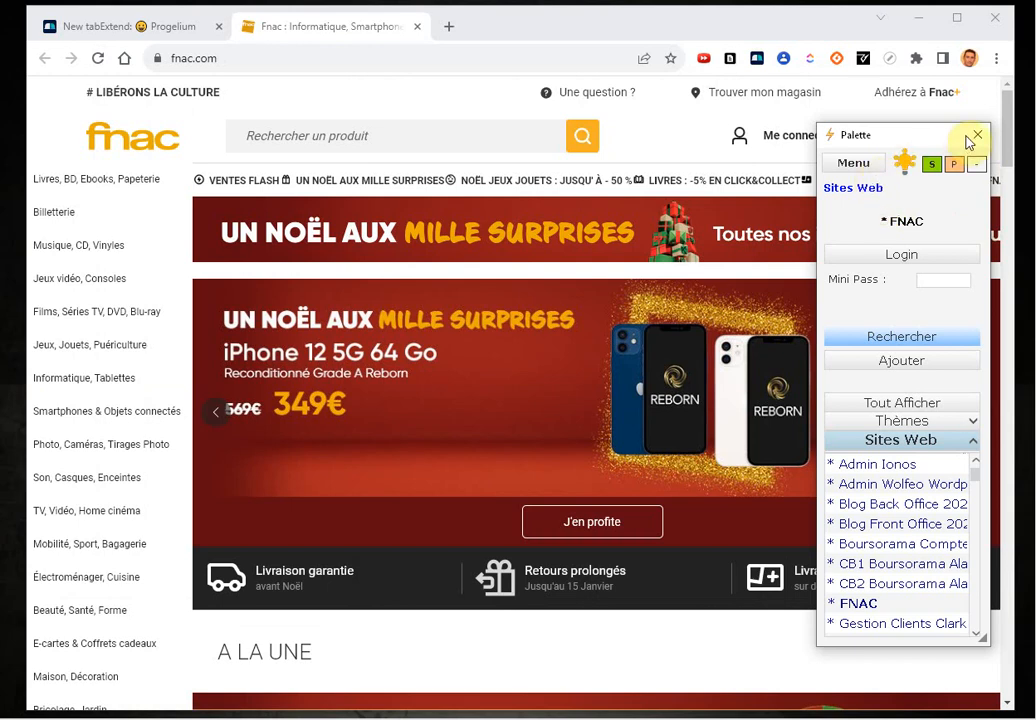
click(980, 171)
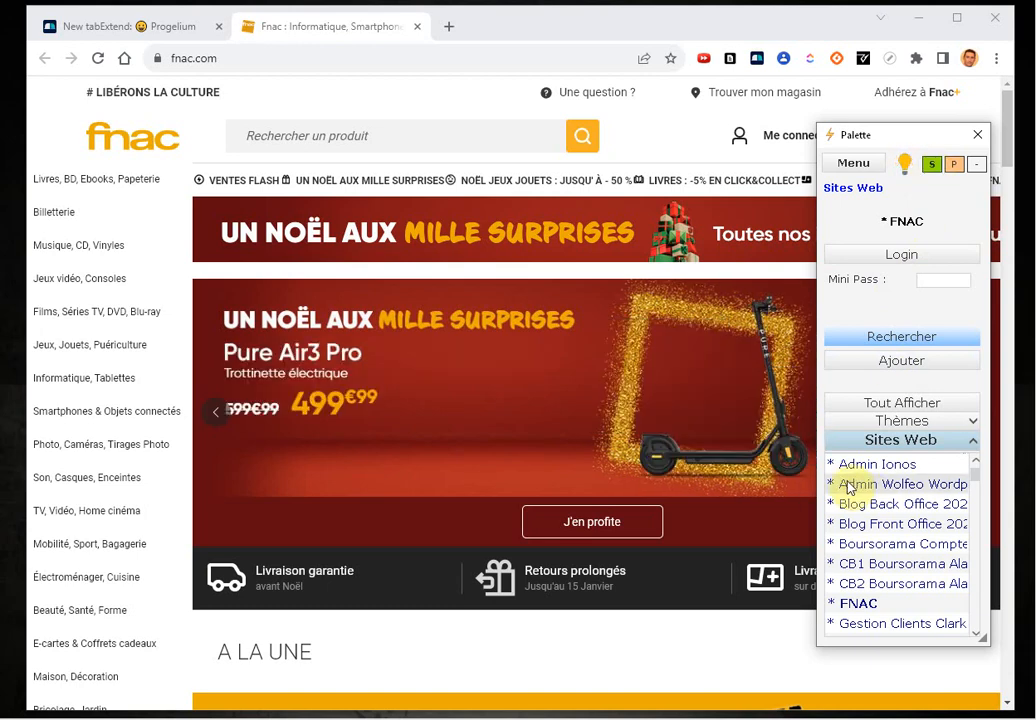
Go to Fnac's sign-in page and unlock the Palette's FNAC credentials with the mini pass
click(788, 138)
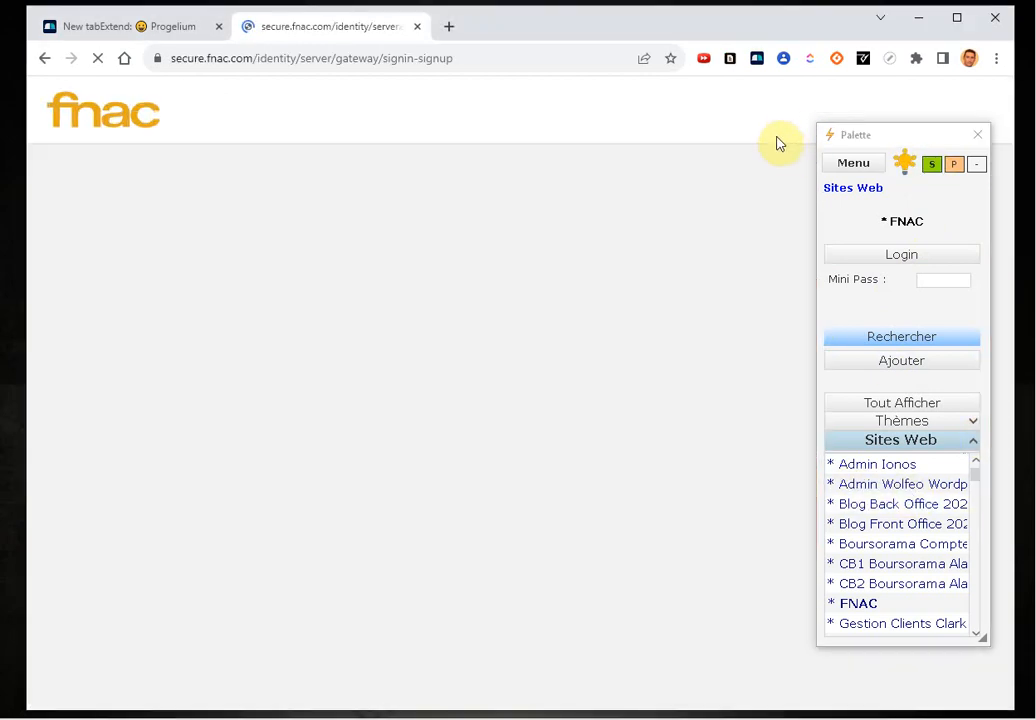
drag(912, 134, 923, 186)
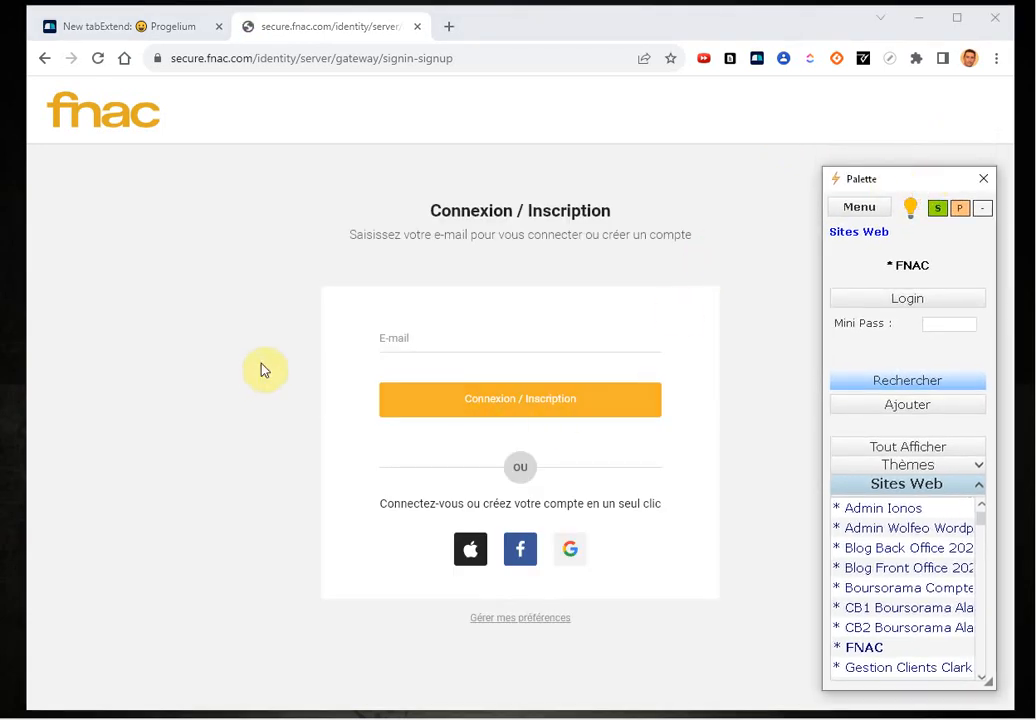
click(435, 345)
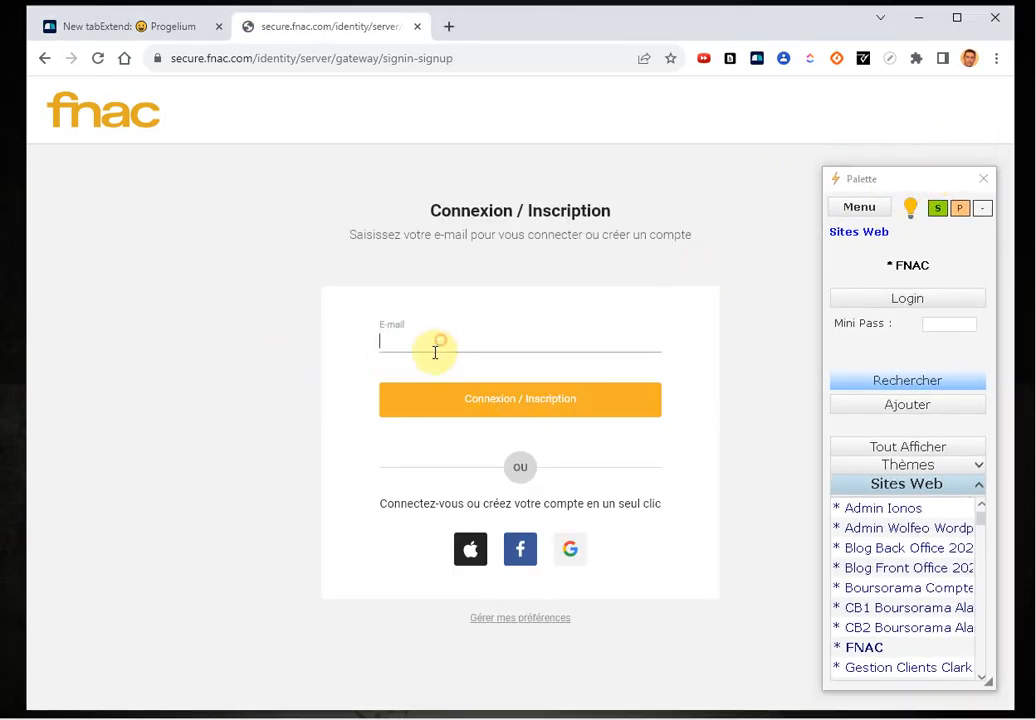
click(934, 325)
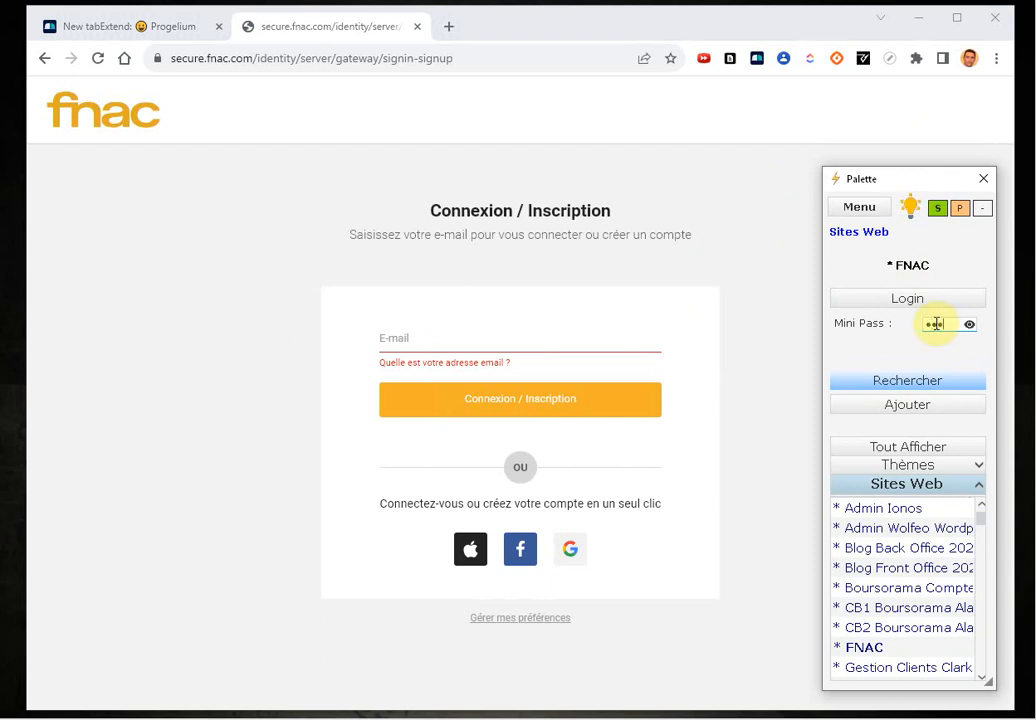
key(Return)
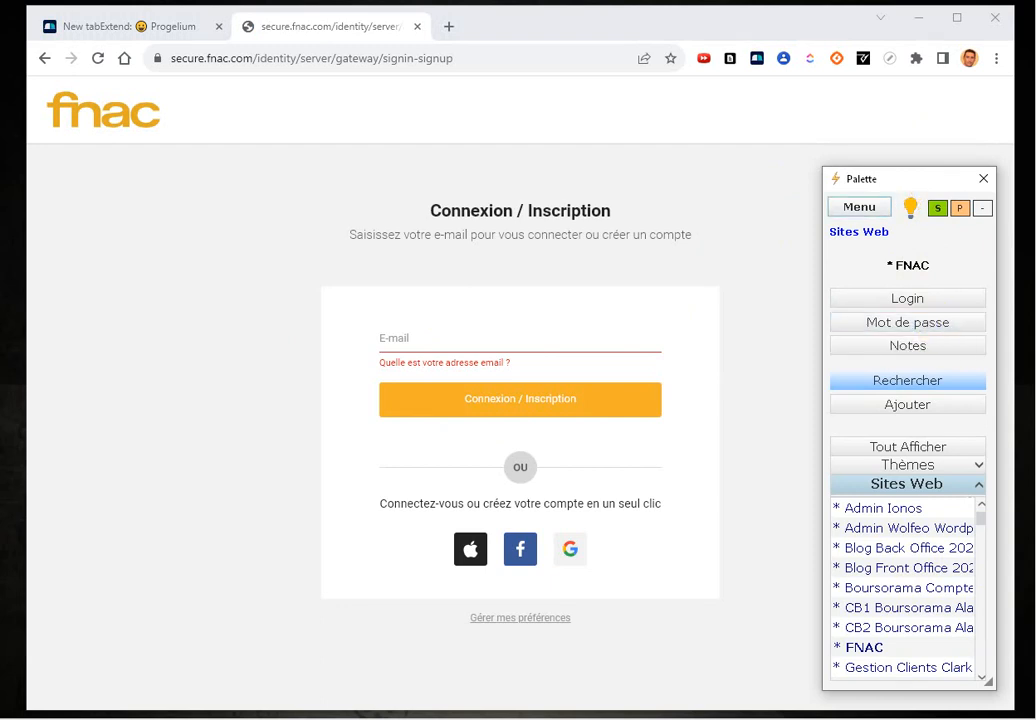
Paste the stored FNAC login into Fnac's e-mail field and continue to Connexion / Inscription
click(928, 300)
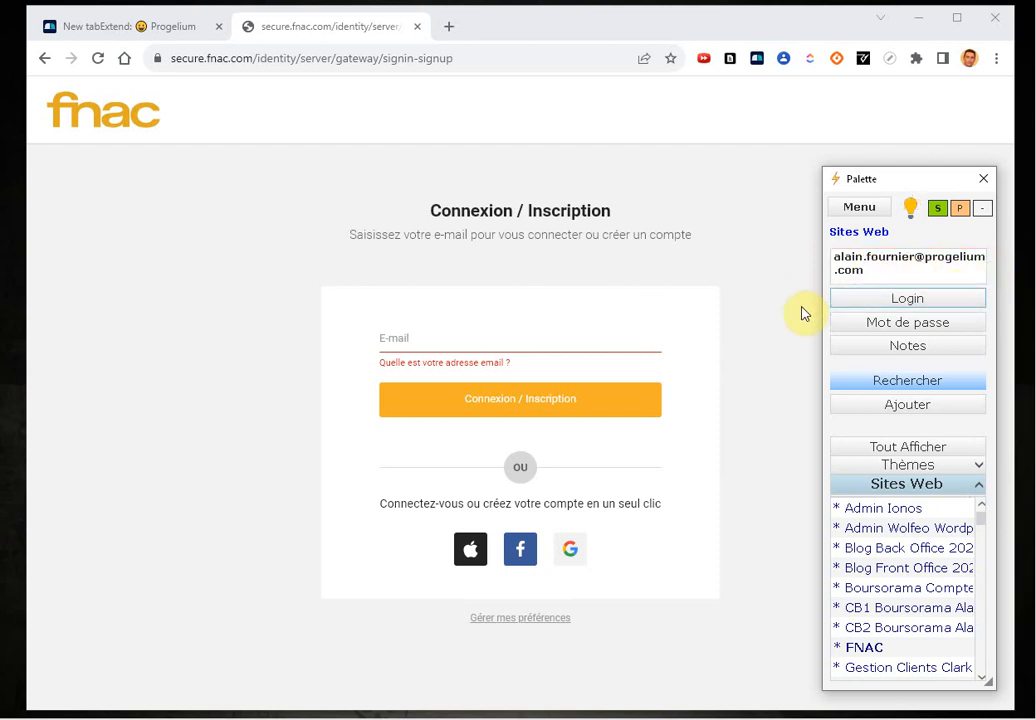
click(394, 341)
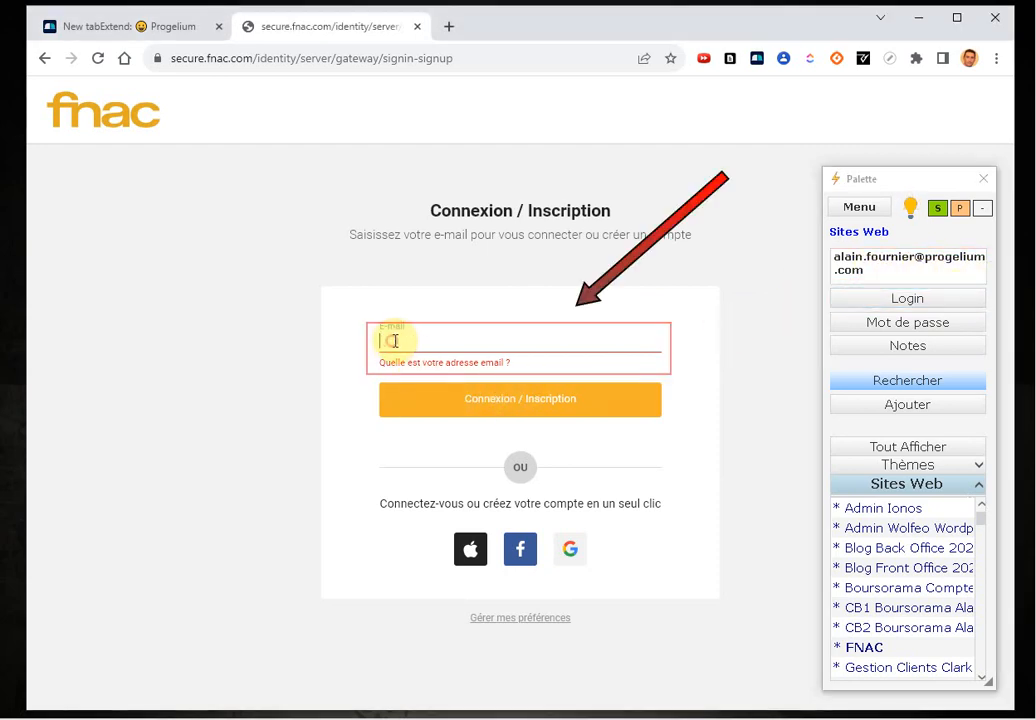
right_click(394, 341)
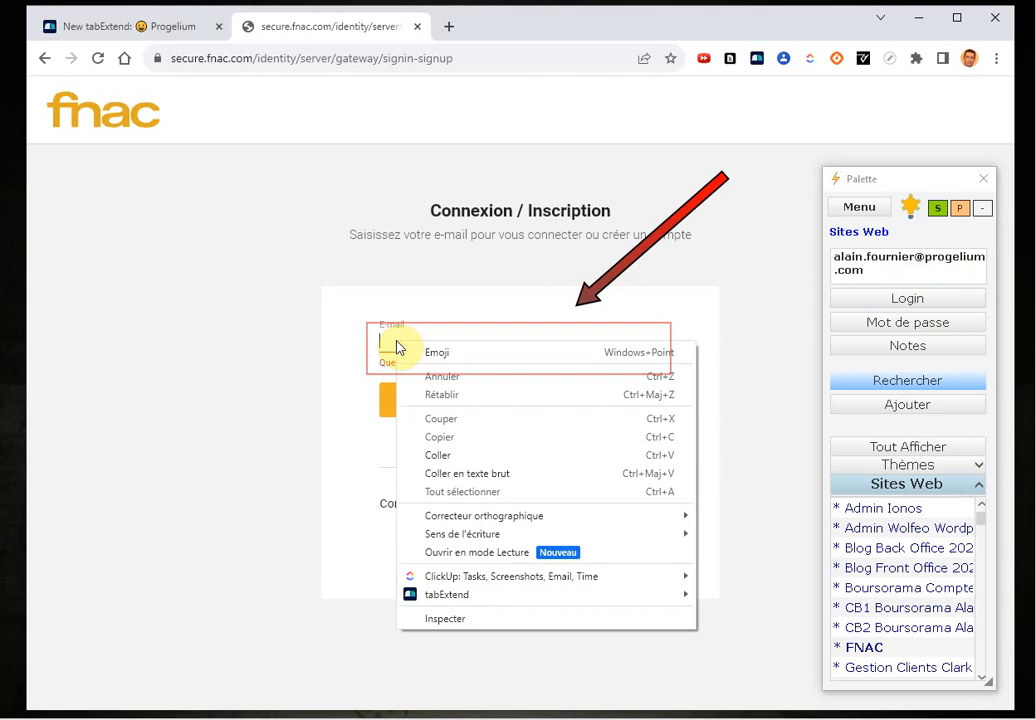
click(450, 455)
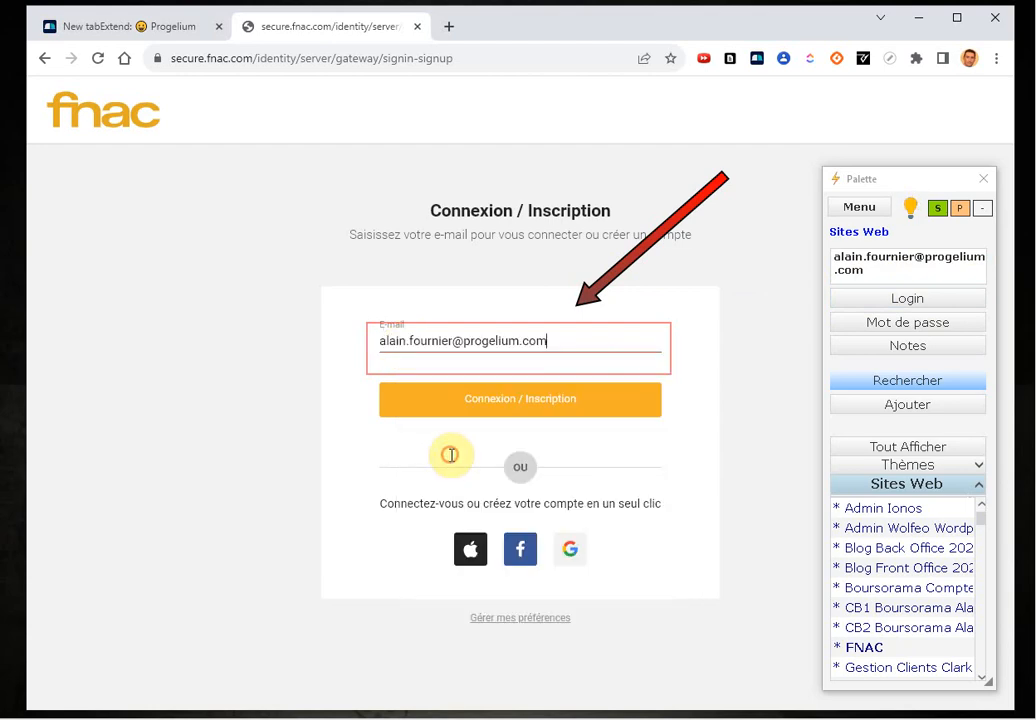
click(507, 402)
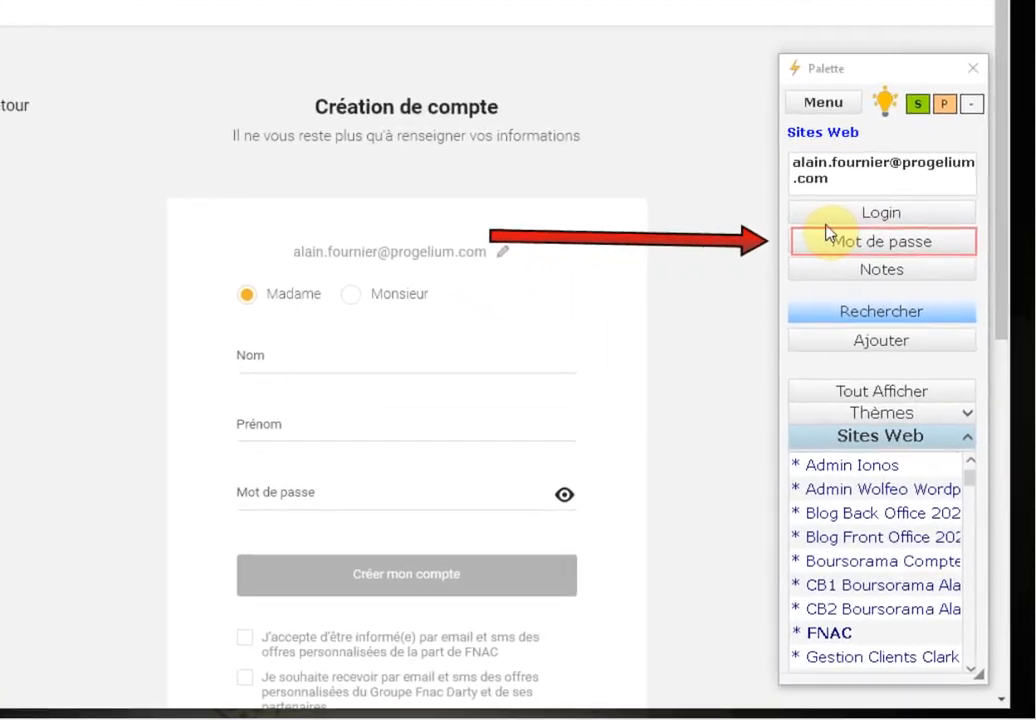
Paste the stored FNAC password into Mot de passe and reveal it in plain text
click(832, 239)
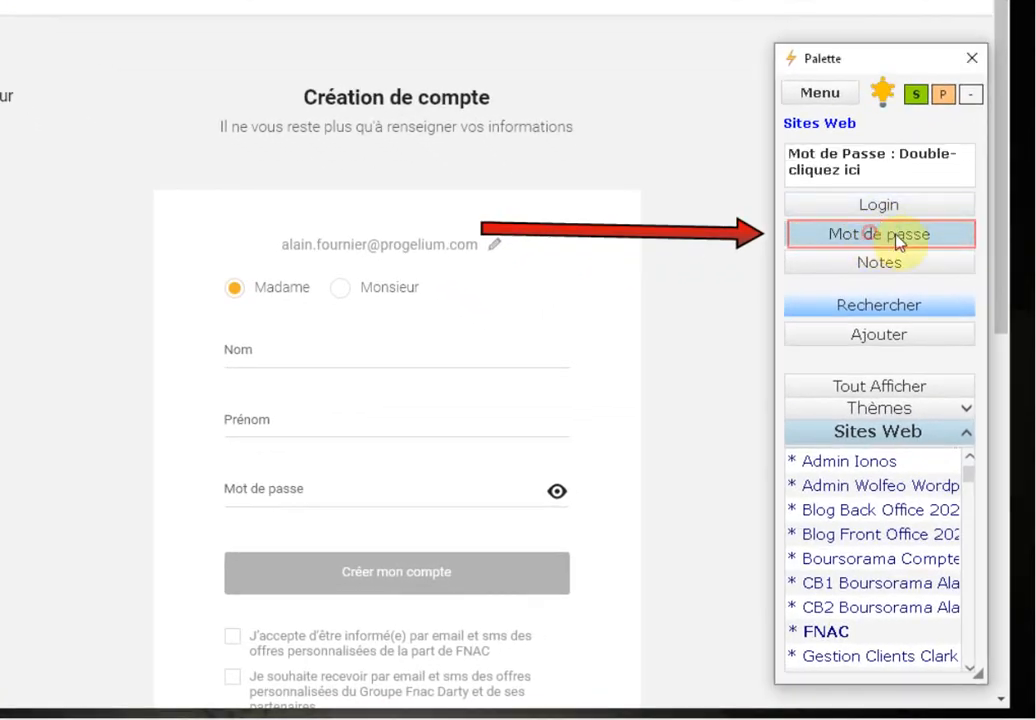
click(250, 485)
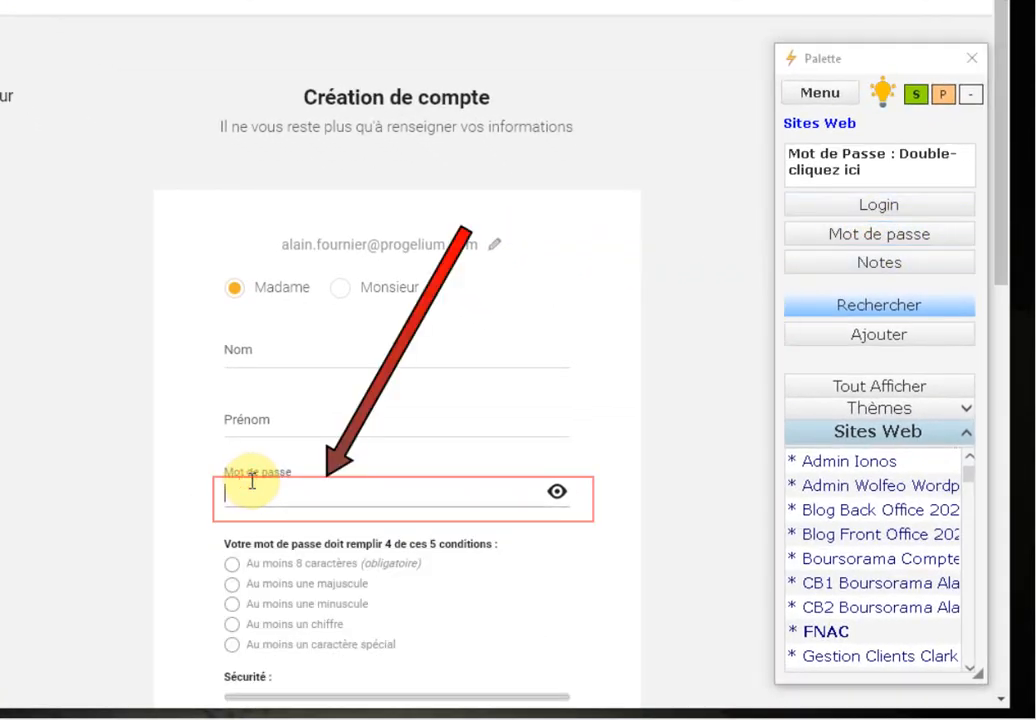
key(ctrl+v)
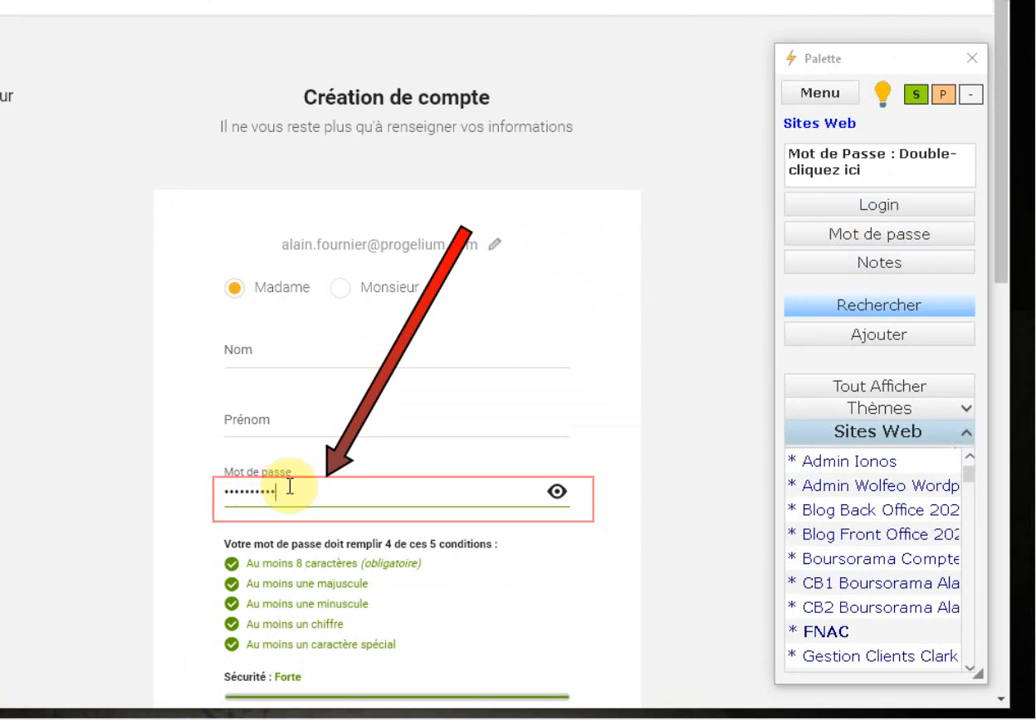
click(557, 491)
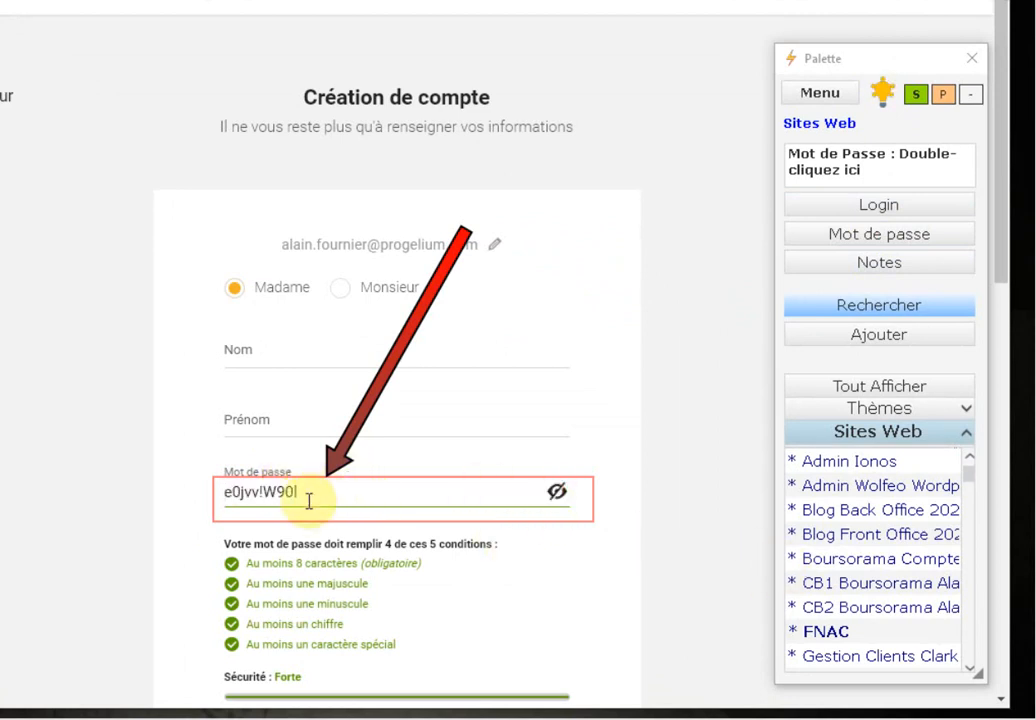
drag(307, 500, 106, 503)
drag(456, 508, 62, 508)
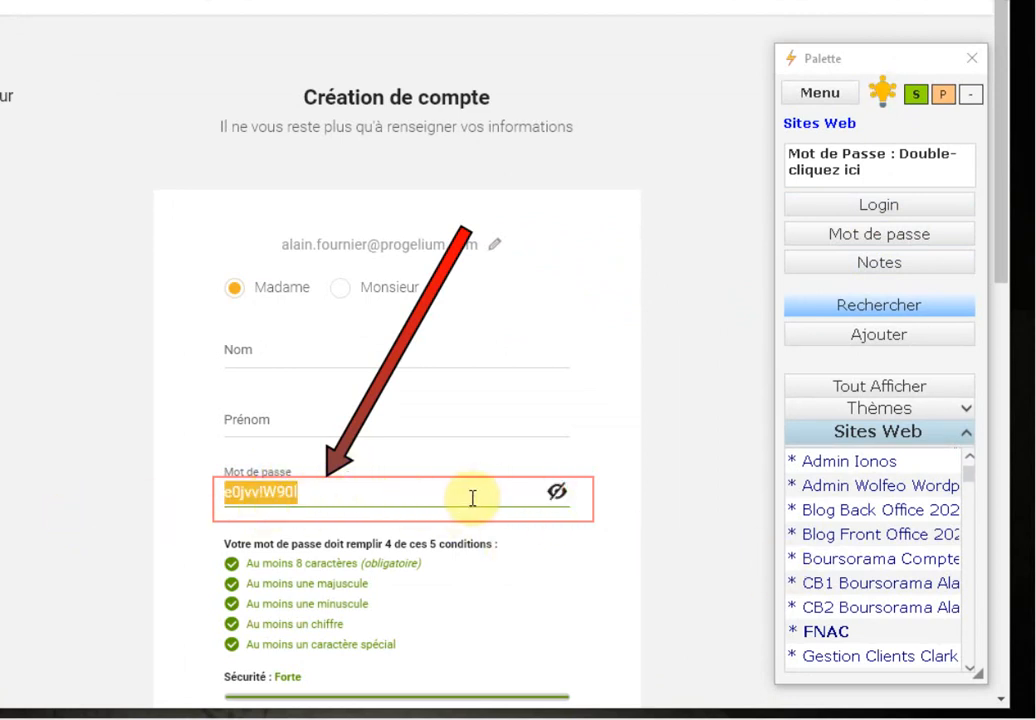
Show and select the FNAC note about the 750€ bike purchase, Ref CVB456
click(906, 264)
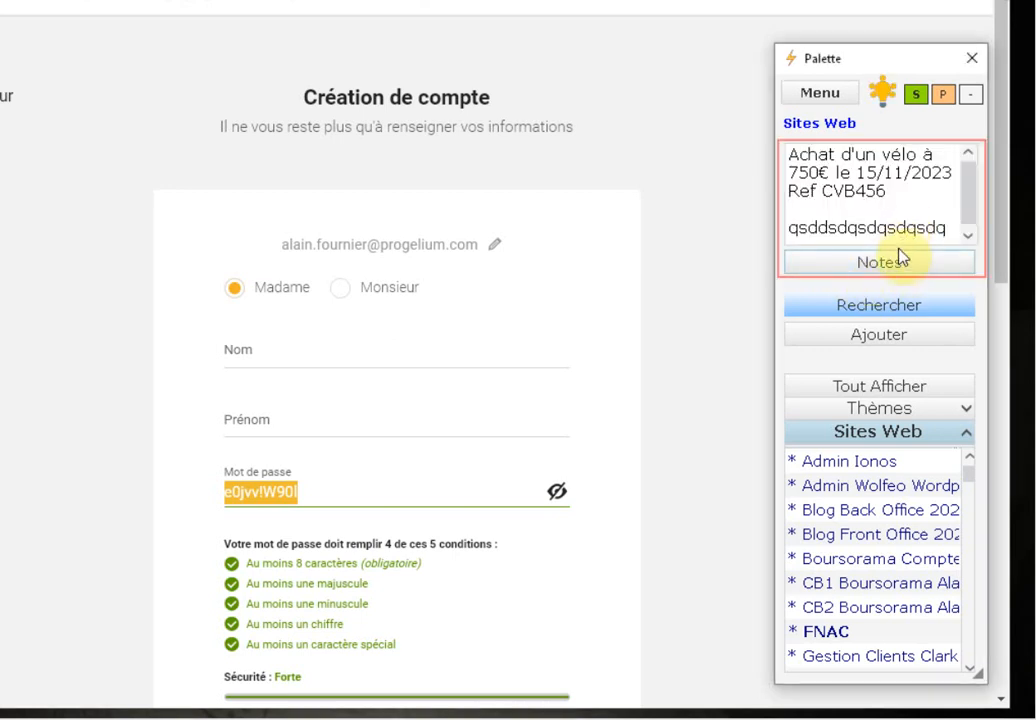
click(843, 166)
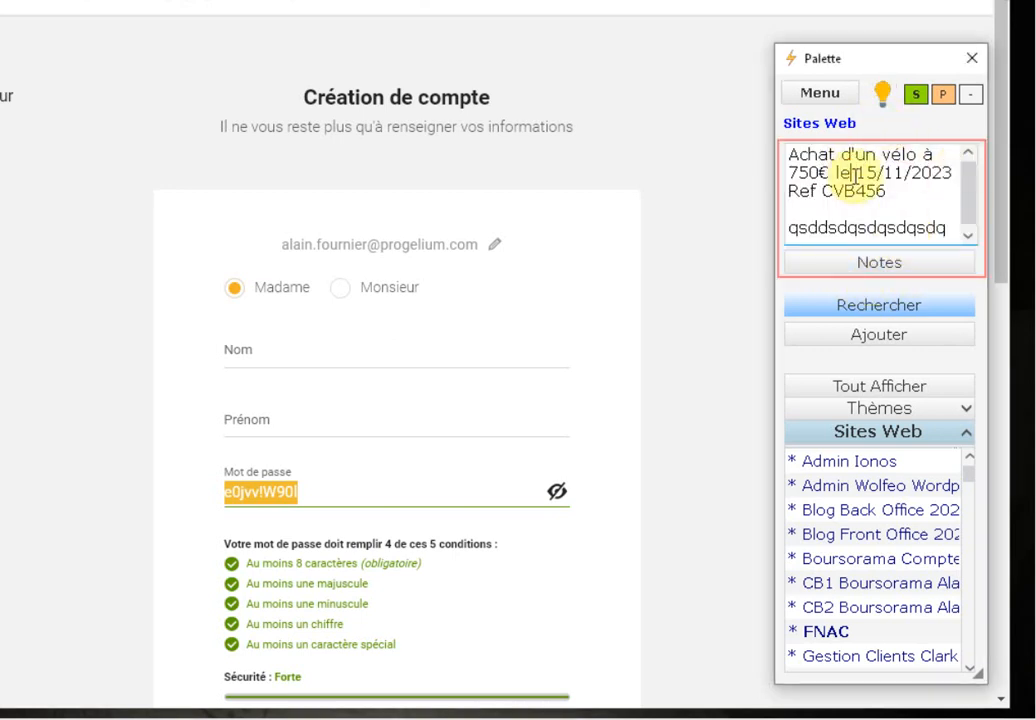
drag(791, 156, 908, 163)
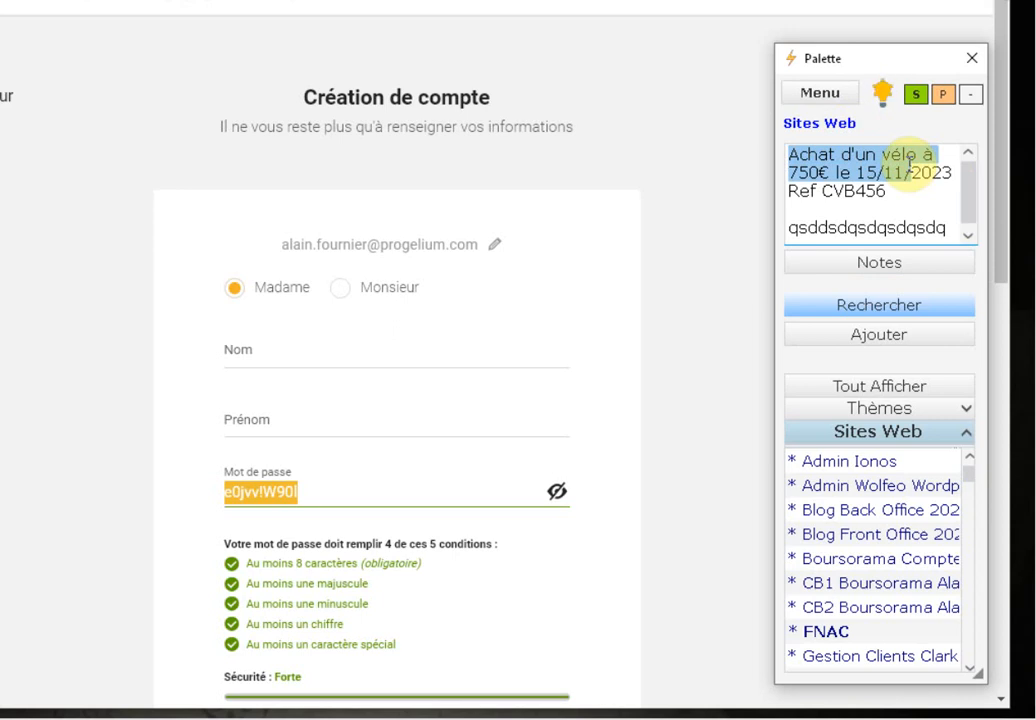
scroll(597, 562, down, 1)
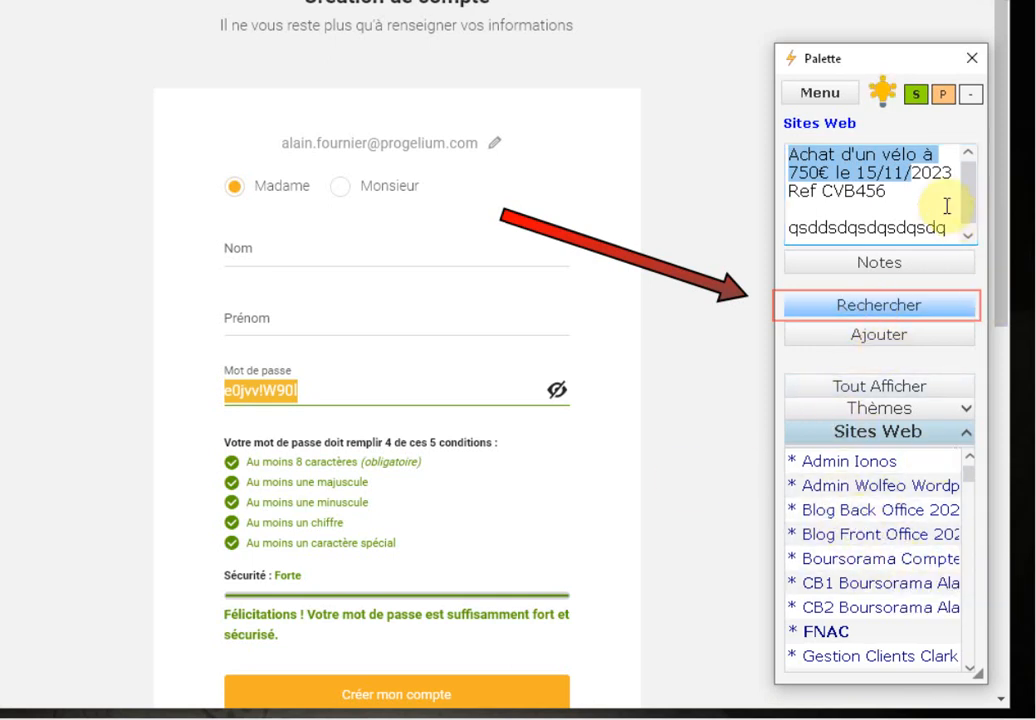
Search the Palette for 'darty' and open the Compte DARTY site in the browser
click(867, 308)
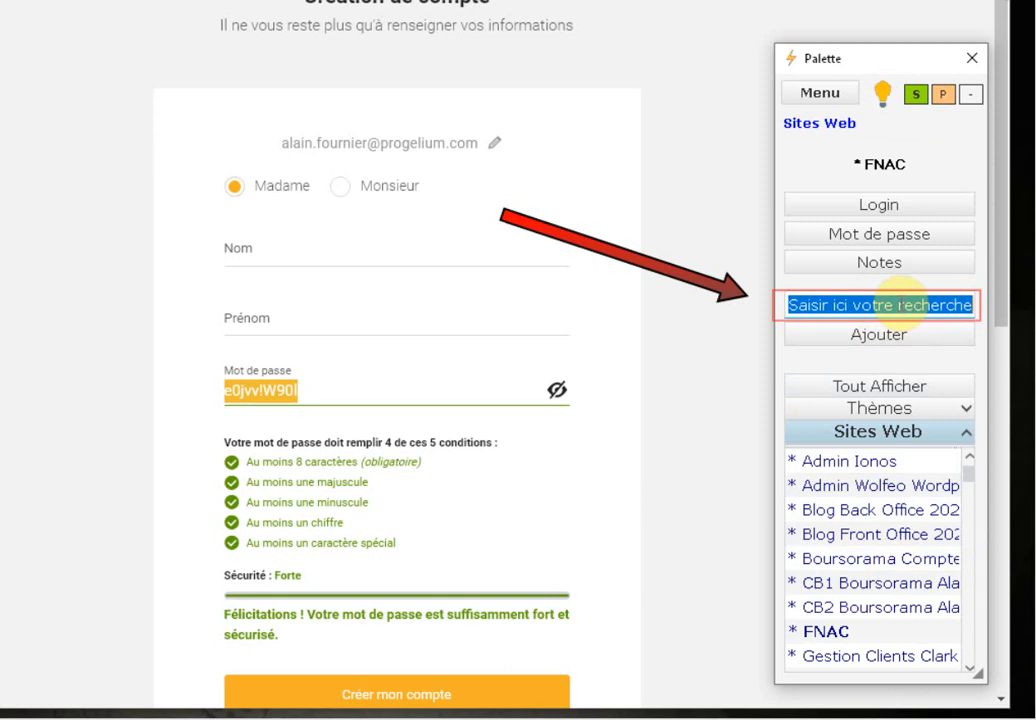
text(dartt)
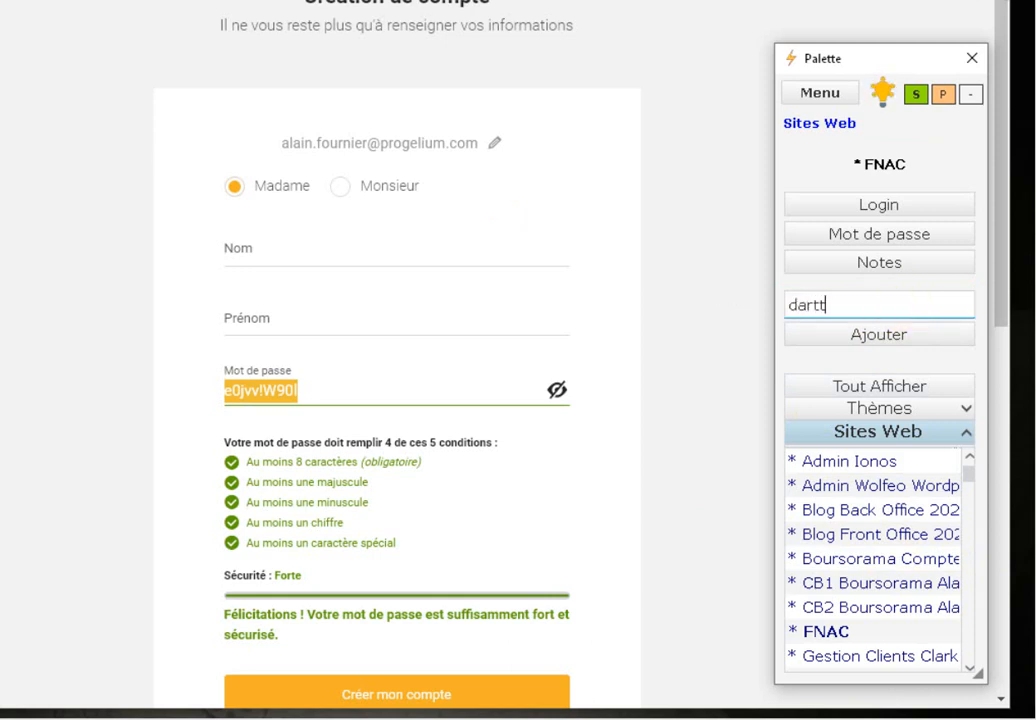
key(Return)
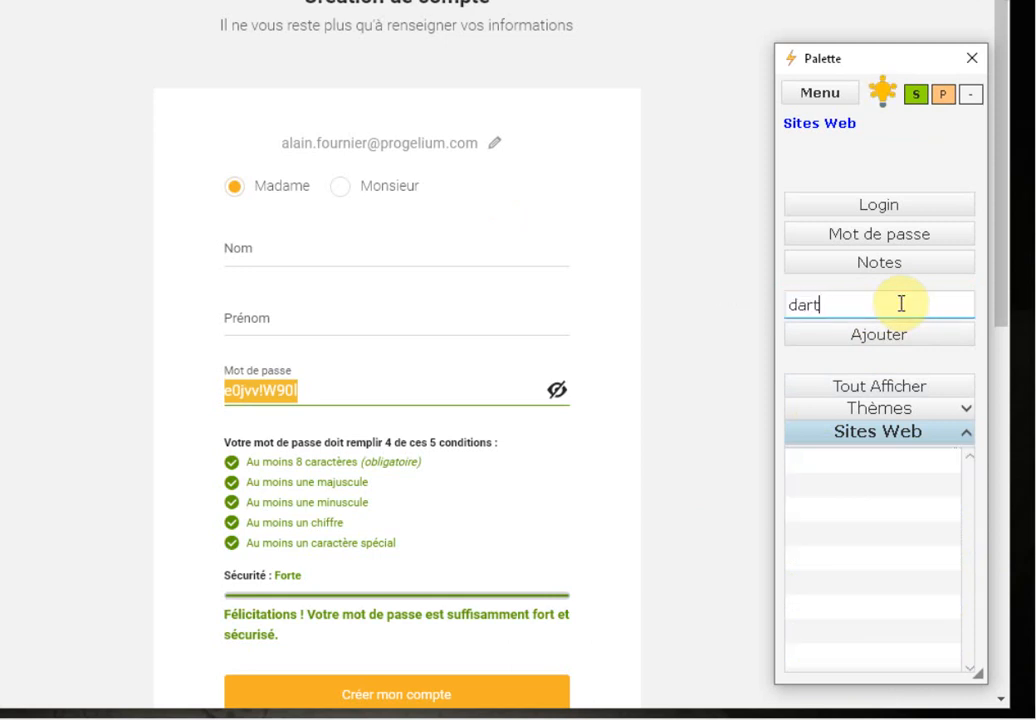
key(Return)
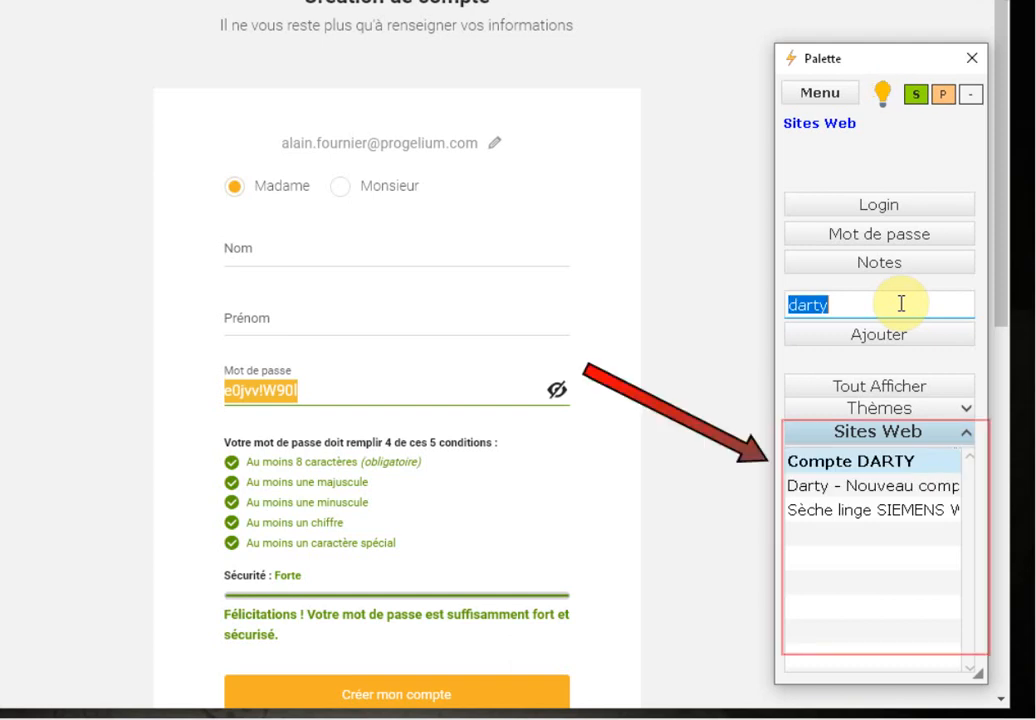
click(851, 468)
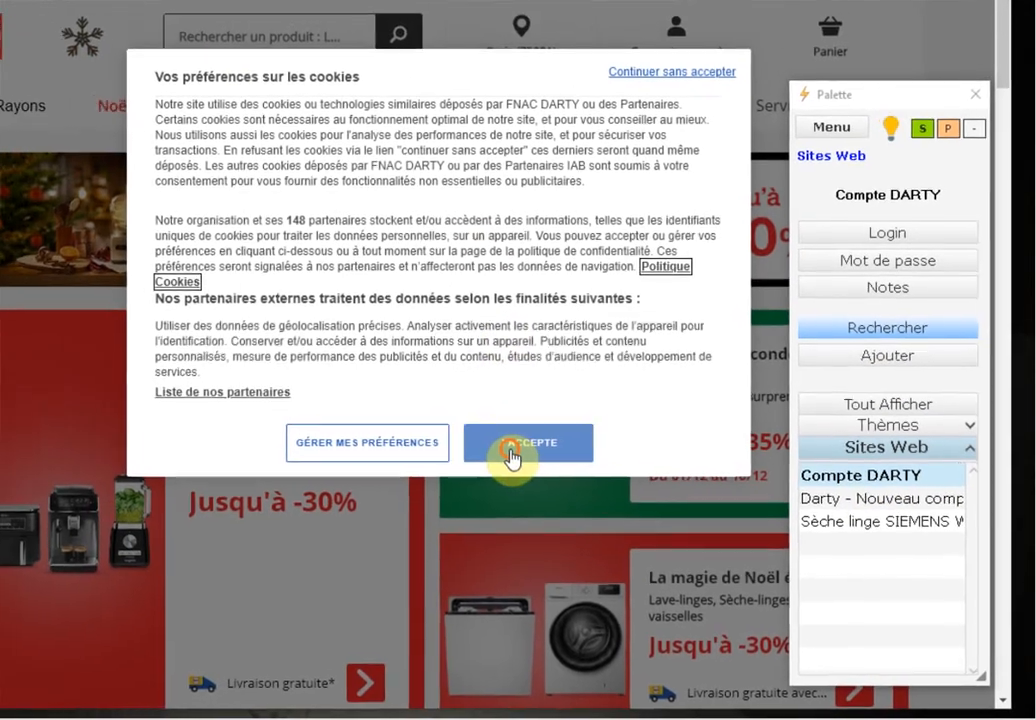
Accept Darty's cookies, open its sign-in page and paste the stored login as identifier
click(495, 430)
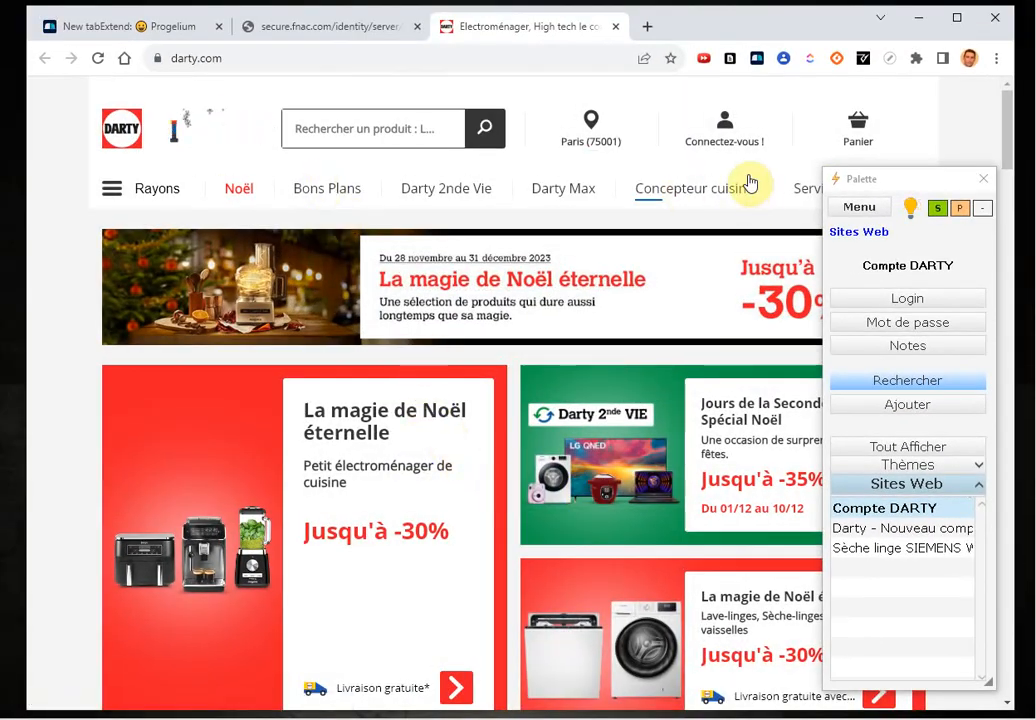
click(725, 131)
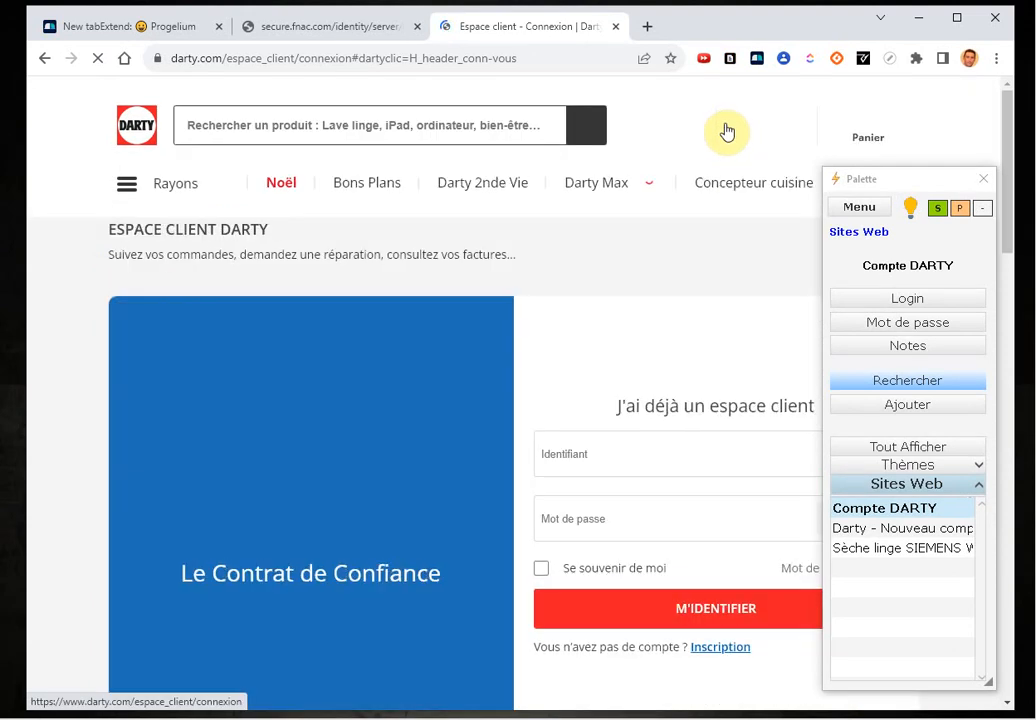
click(915, 299)
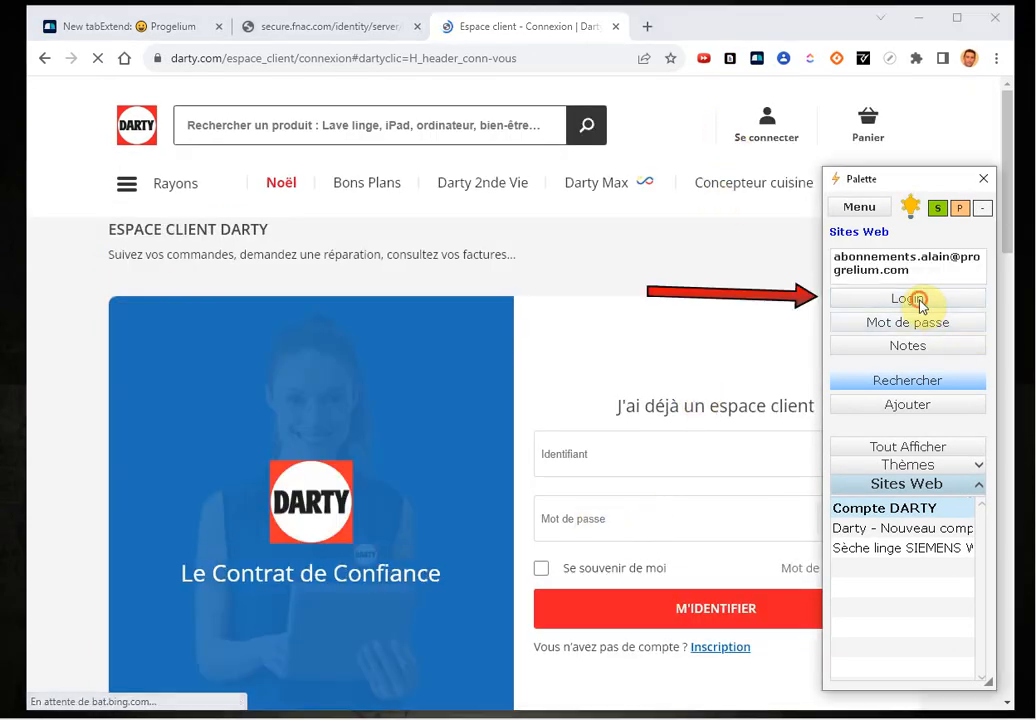
click(557, 454)
key(ctrl+v)
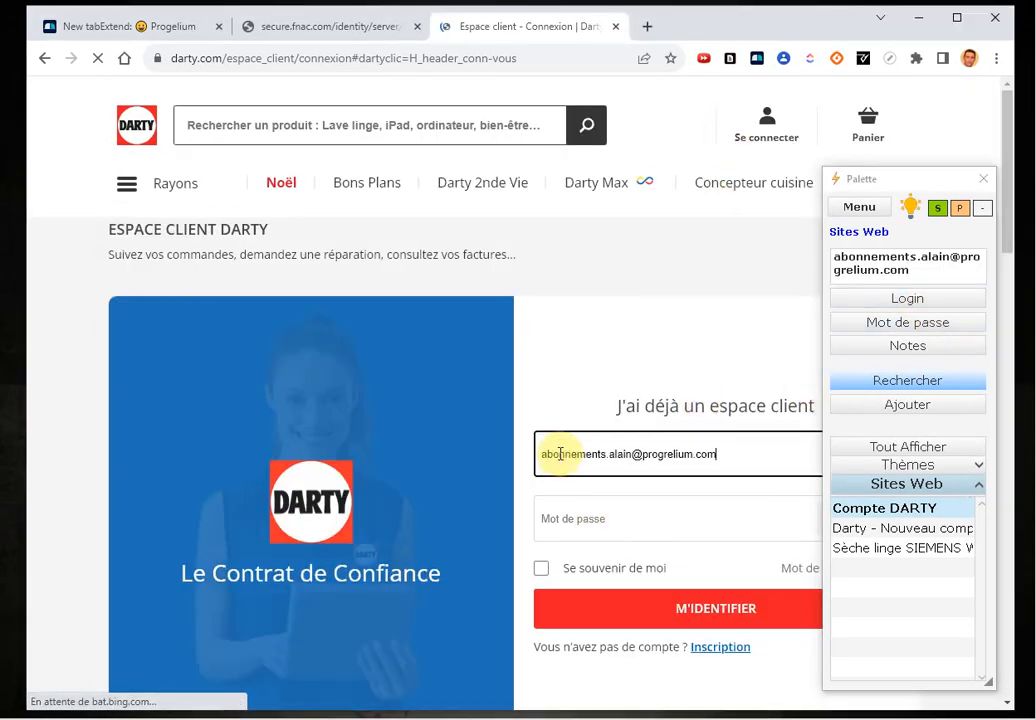
Paste the stored Darty password, submit M'IDENTIFIER, and close the Darty tab
click(888, 322)
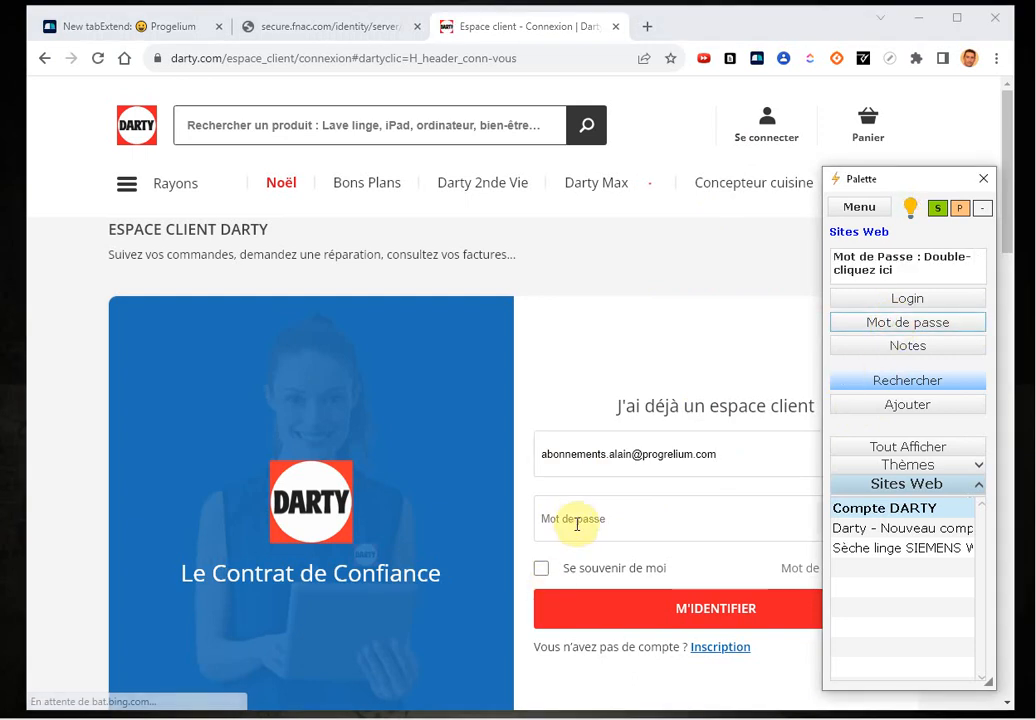
click(578, 520)
key(ctrl+v)
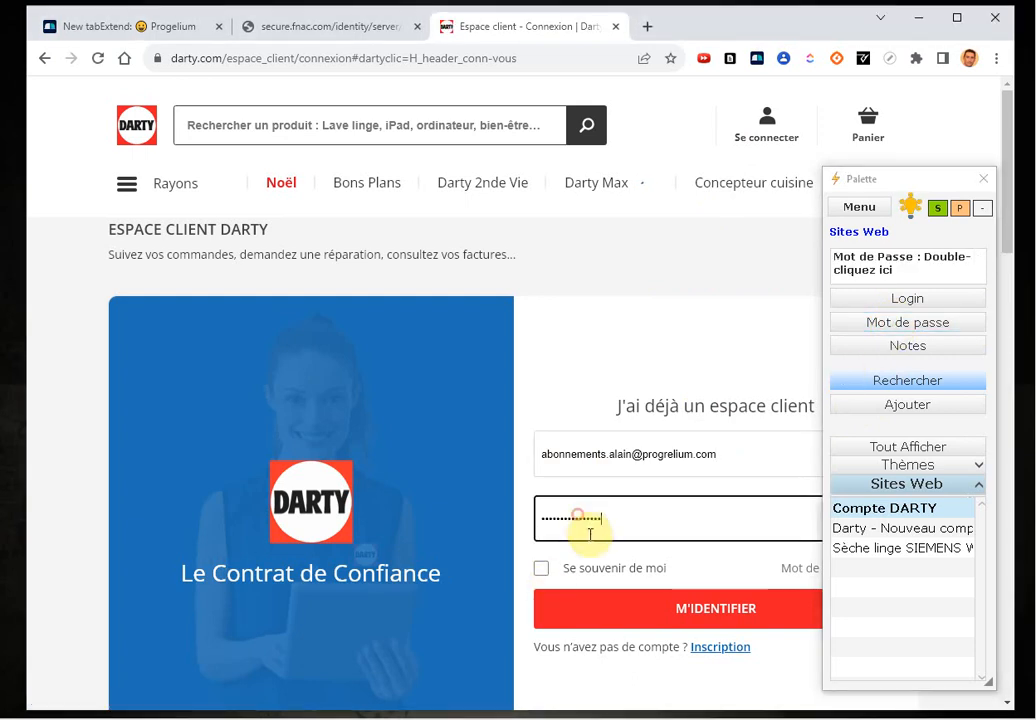
click(648, 616)
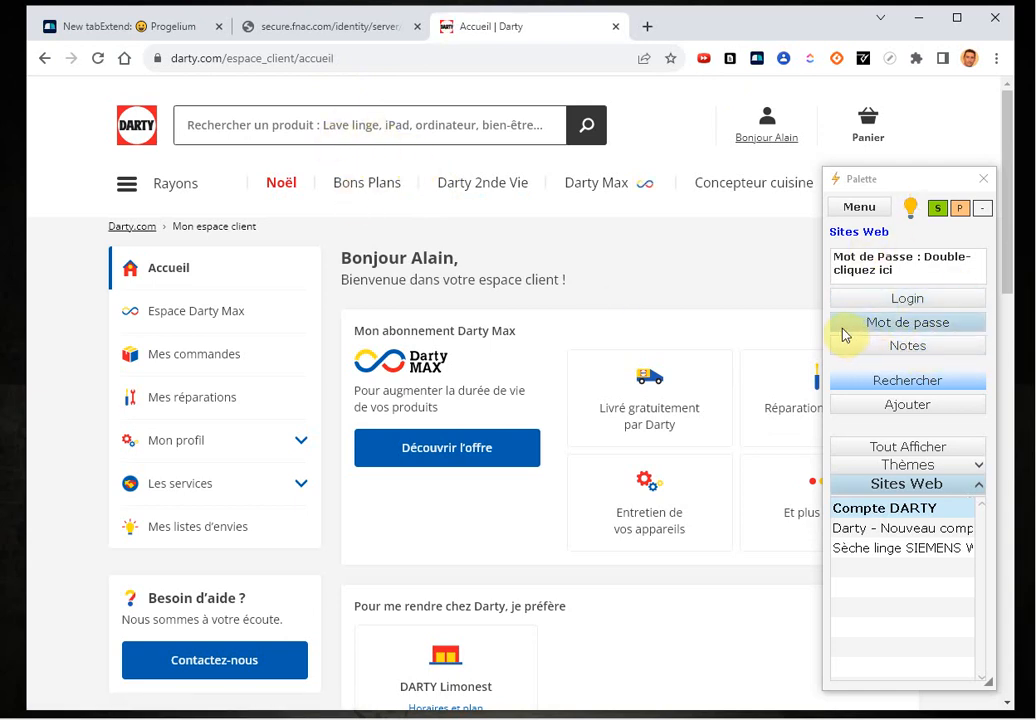
click(615, 28)
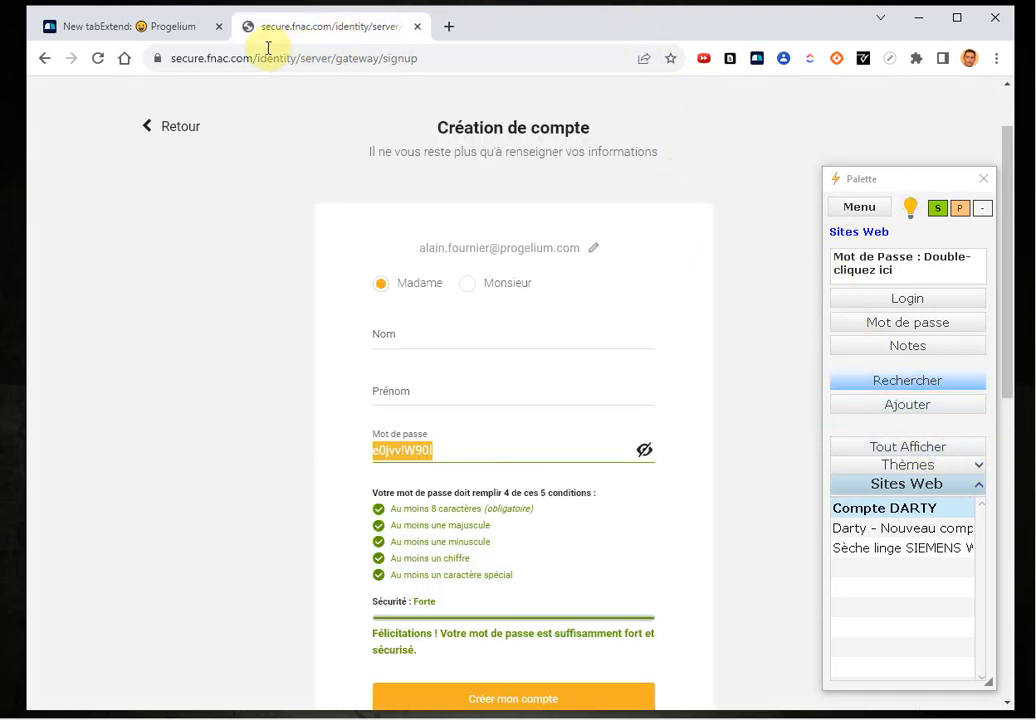
Add the miniatureland Porsche Miniature 356B product page URL as a new favourite via the Palette
click(447, 27)
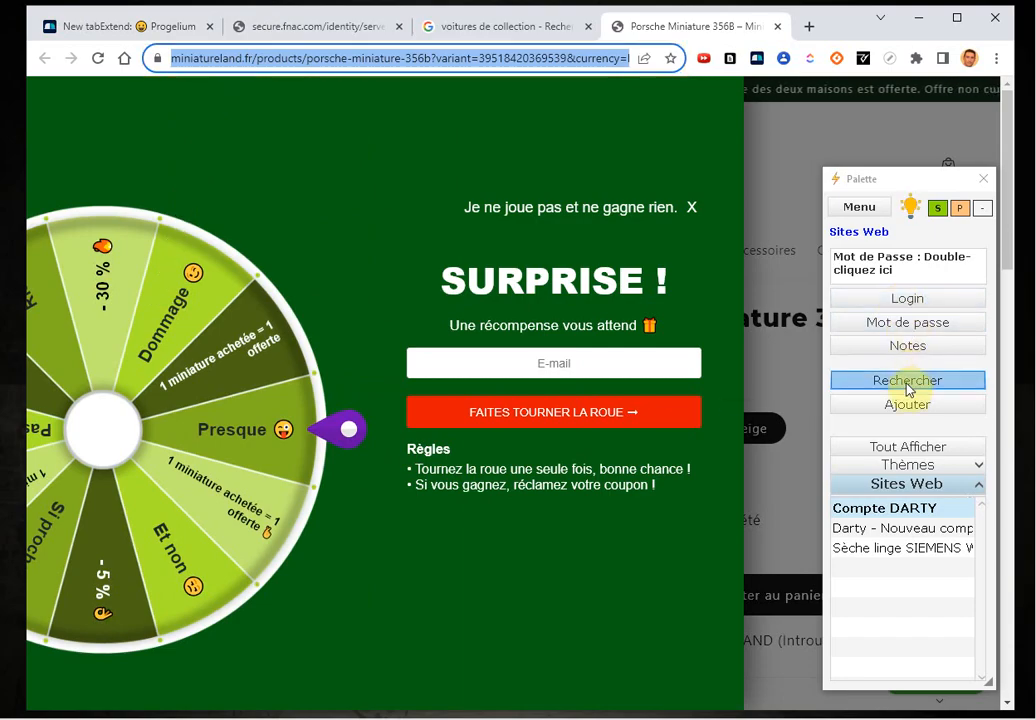
click(691, 207)
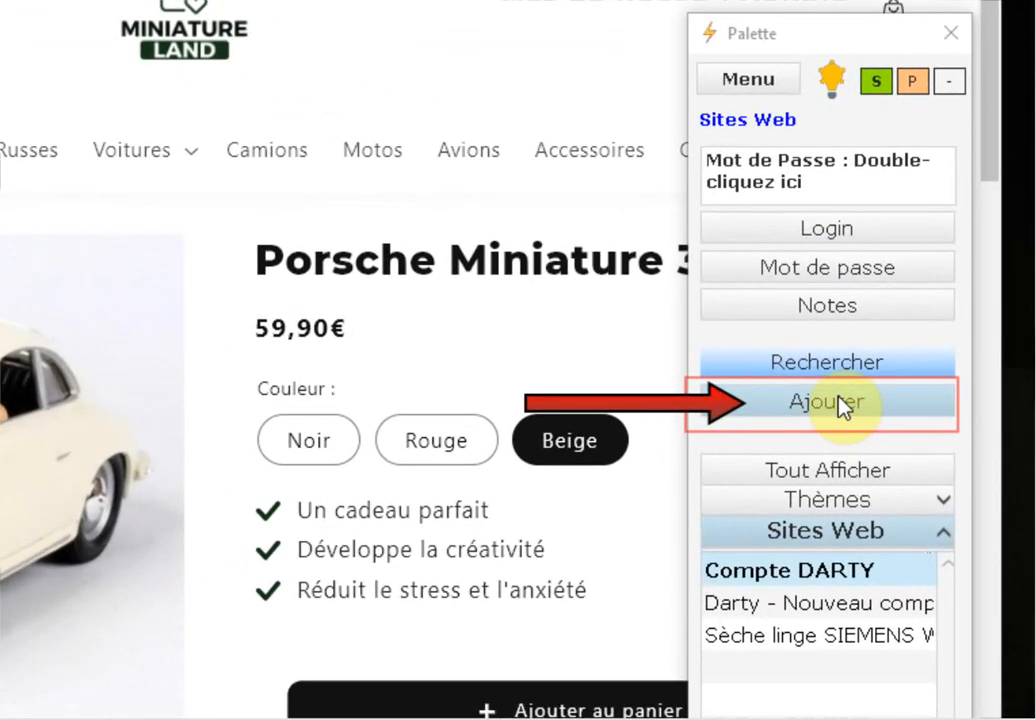
click(840, 404)
key(ctrl+v)
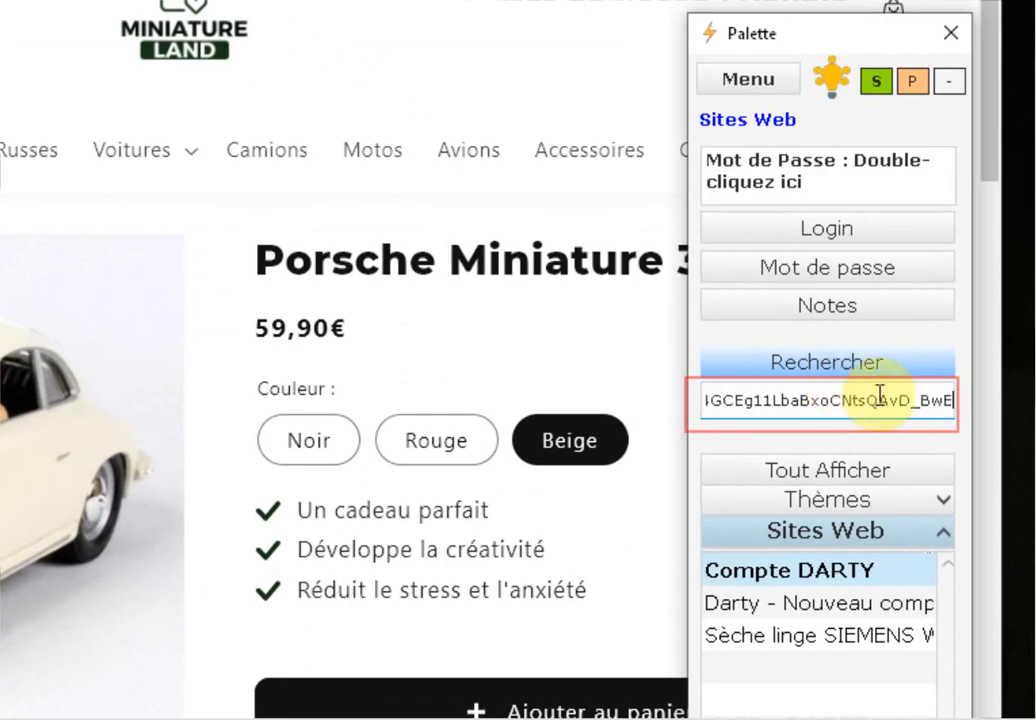
key(Return)
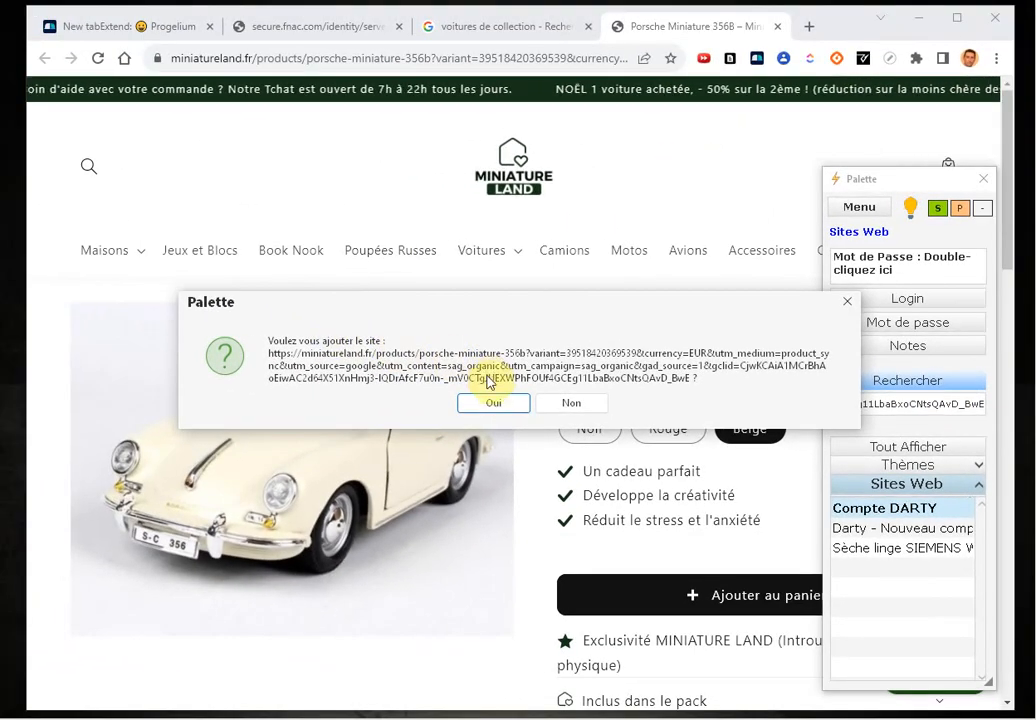
click(500, 404)
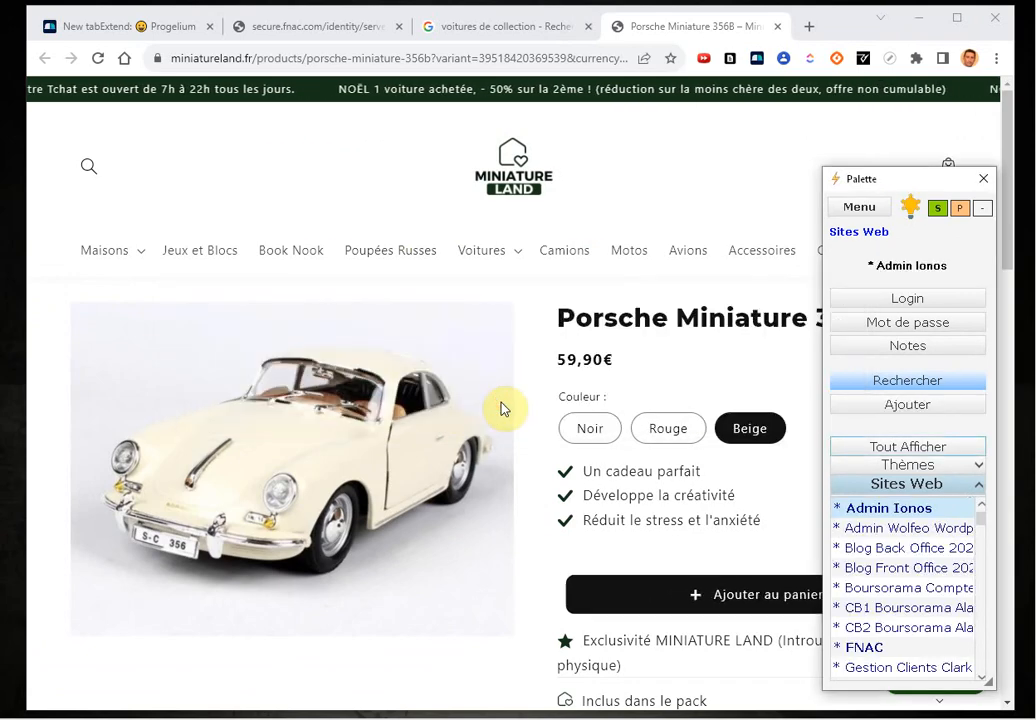
Close the Palette and search for 'miniatureland' in Sites internet favoris
click(984, 179)
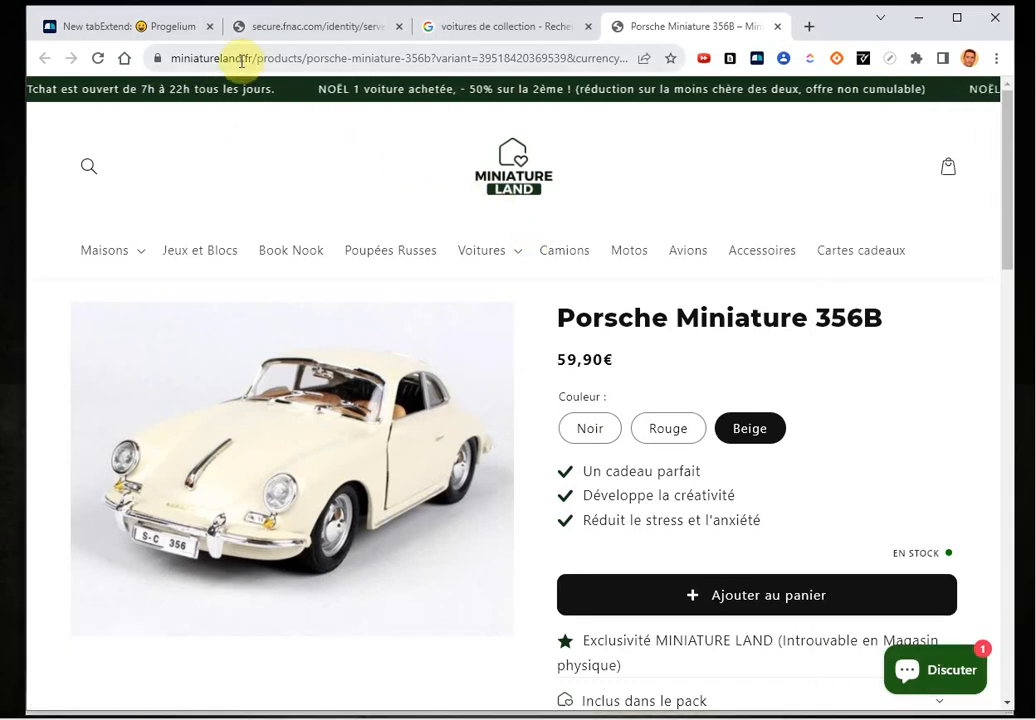
double_click(200, 58)
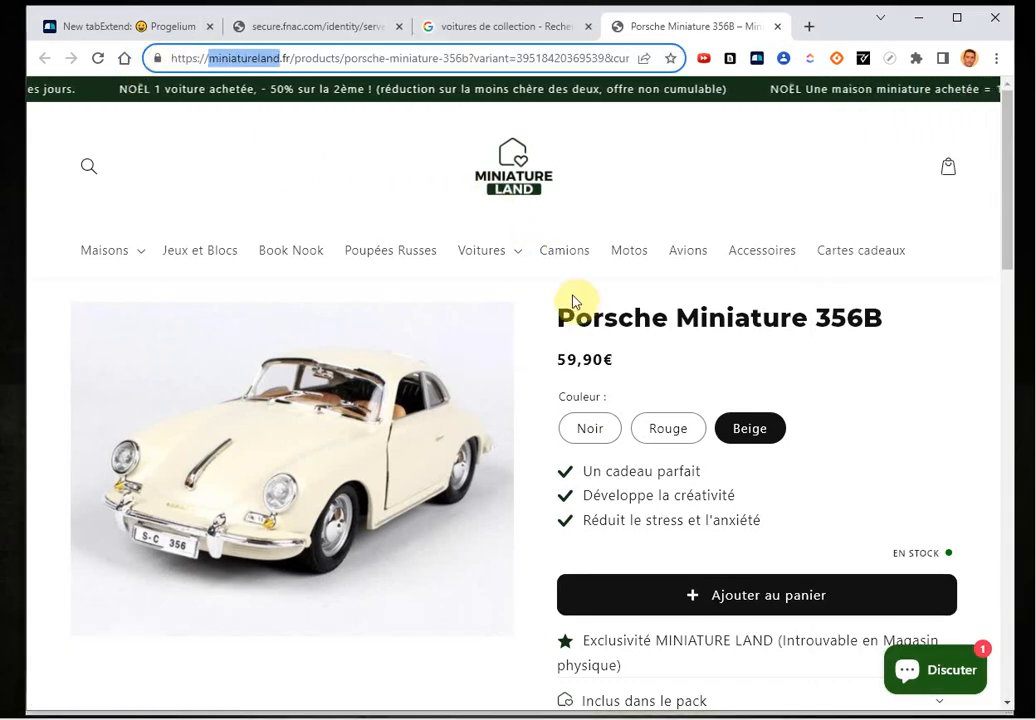
key(alt+Tab)
click(383, 110)
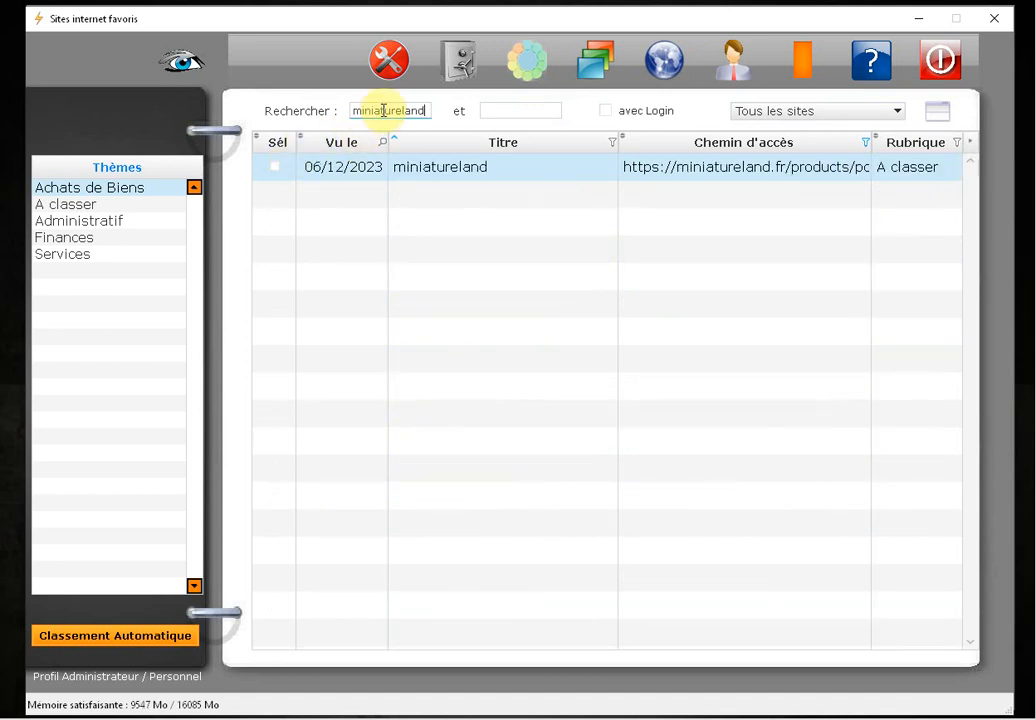
Check the miniatureland entry's name and address, then filter the list to 'Les sites récents'
double_click(475, 172)
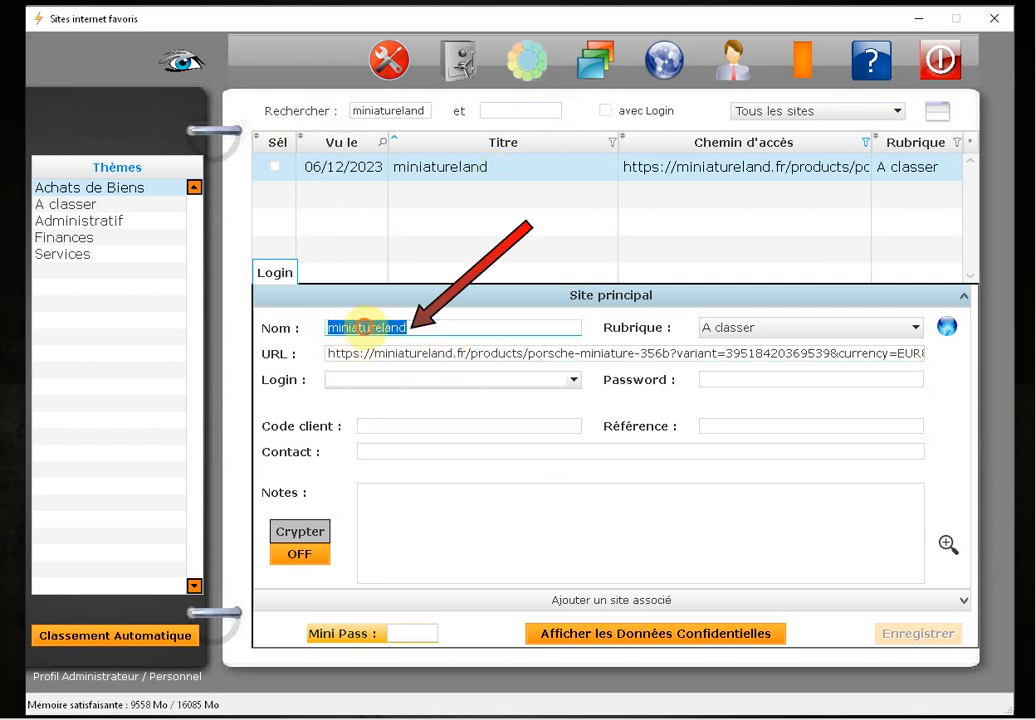
click(363, 328)
click(452, 355)
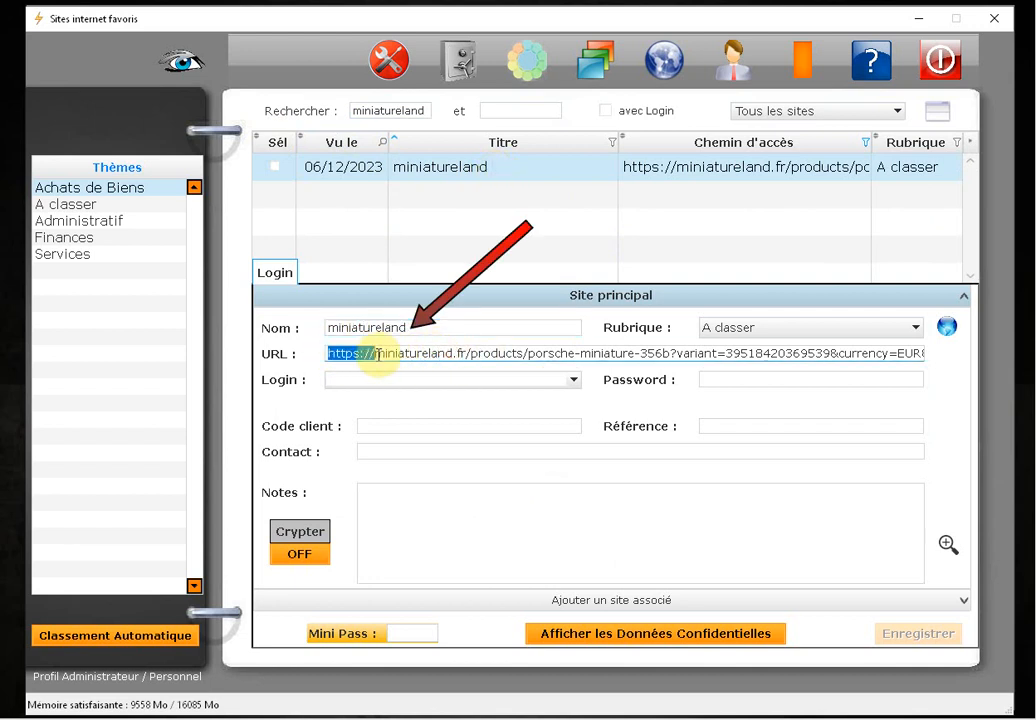
double_click(419, 325)
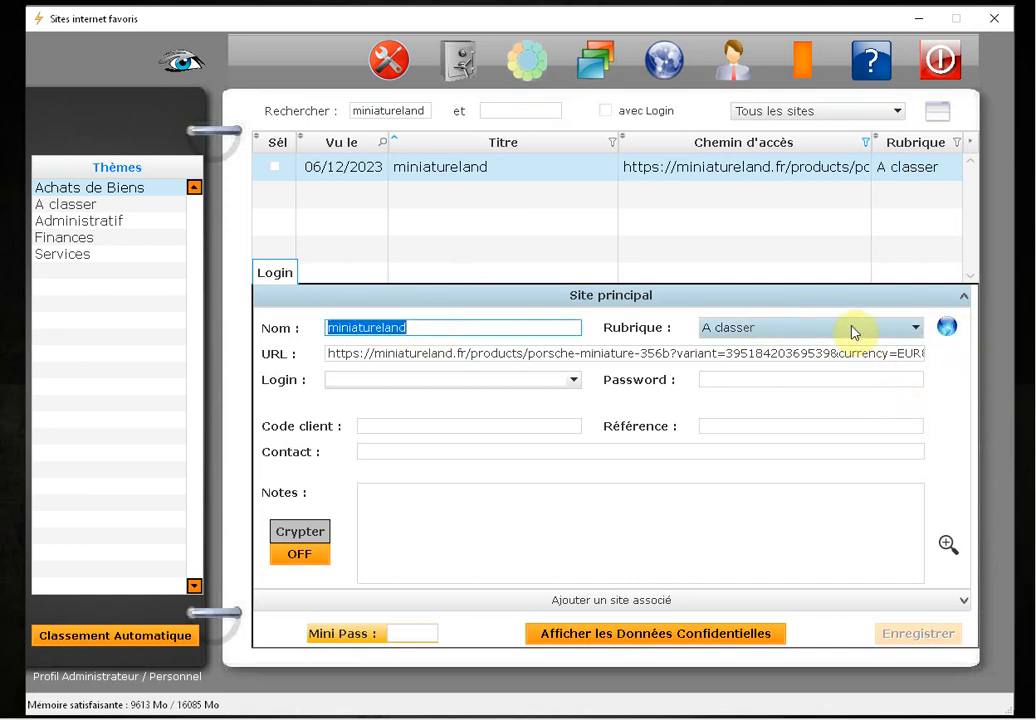
click(778, 111)
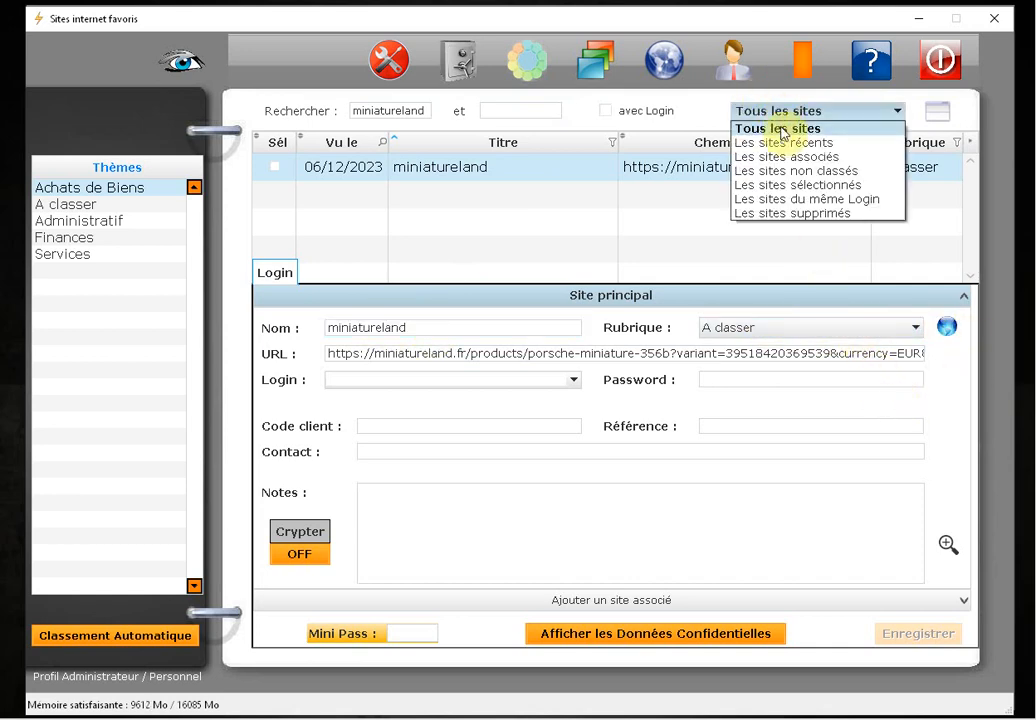
click(782, 143)
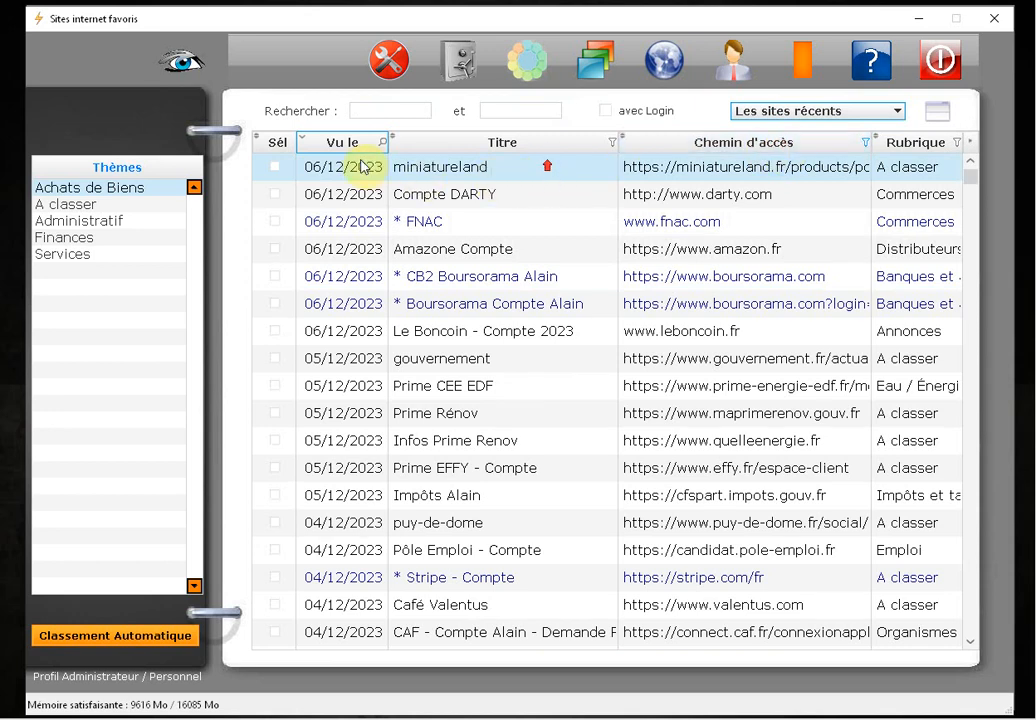